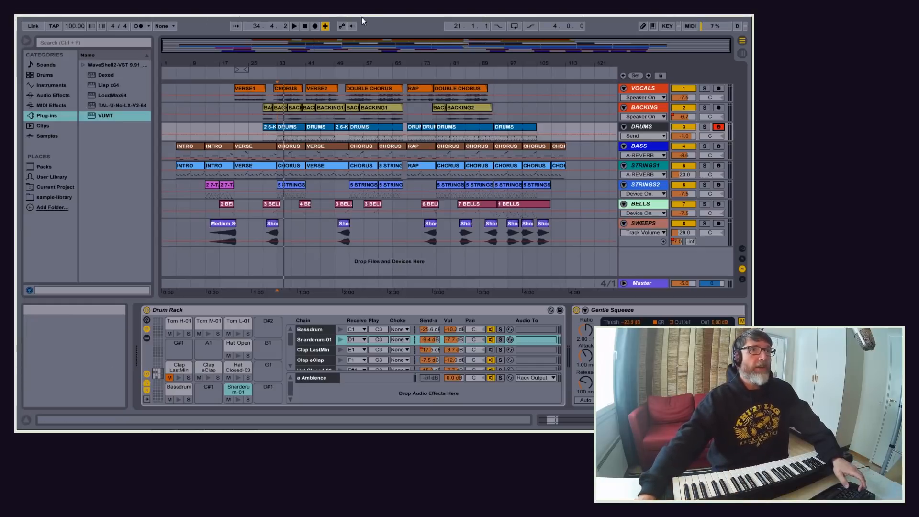
# Step: Switch to the session mixer and play the song with only the VOCALS track soloed
pyautogui.press('Tab')
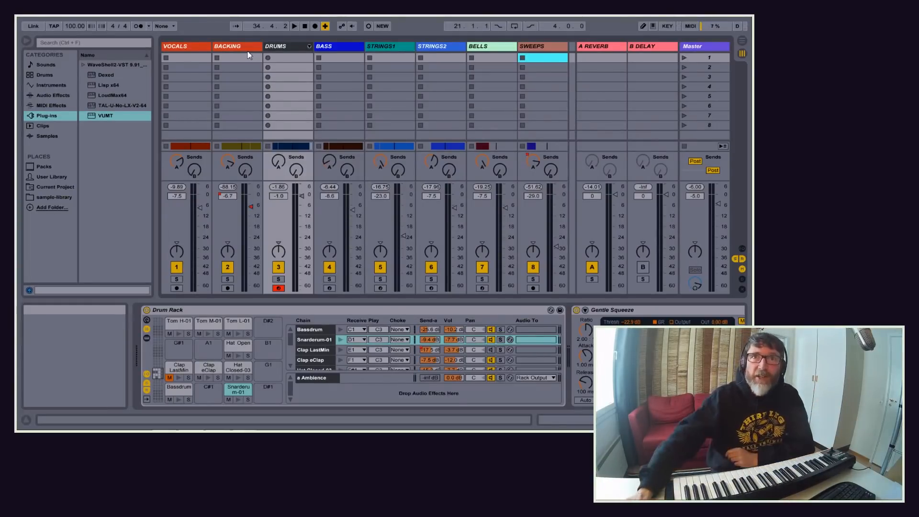
pyautogui.click(196, 46)
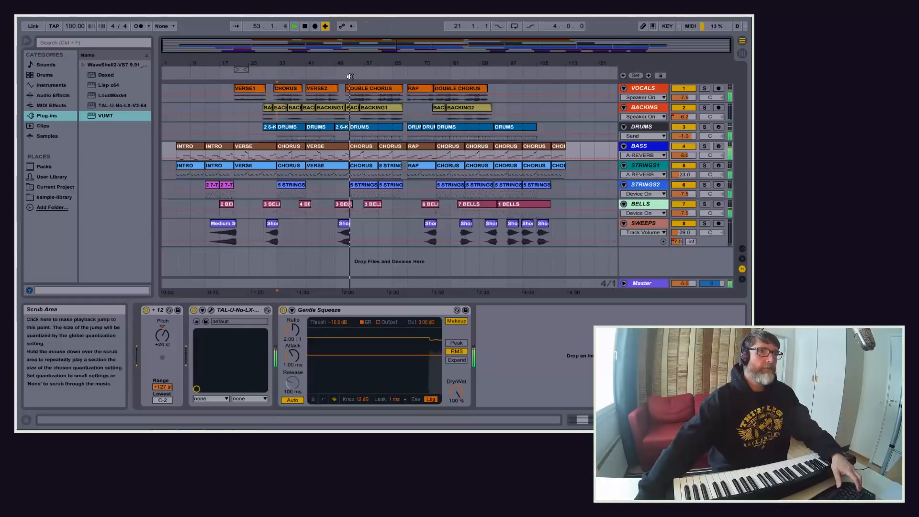
pyautogui.press('Tab')
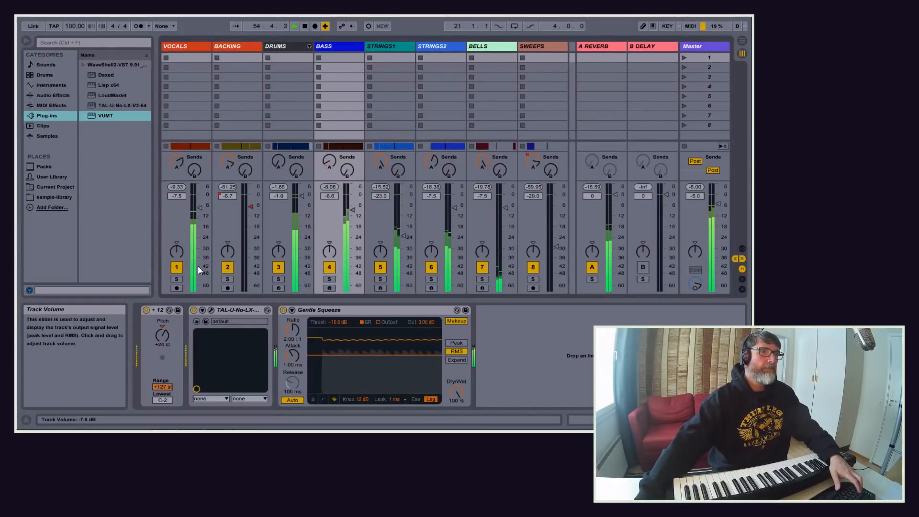
pyautogui.click(177, 279)
pyautogui.press('space')
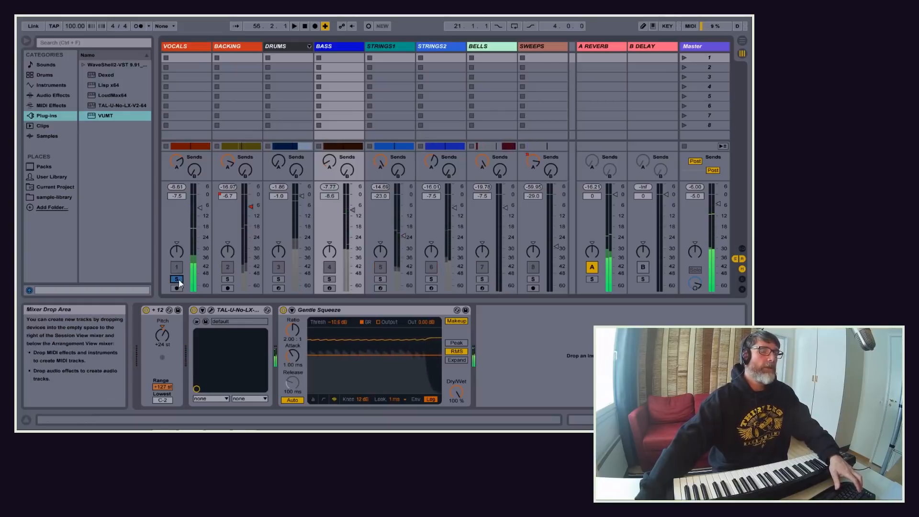
pyautogui.press('space')
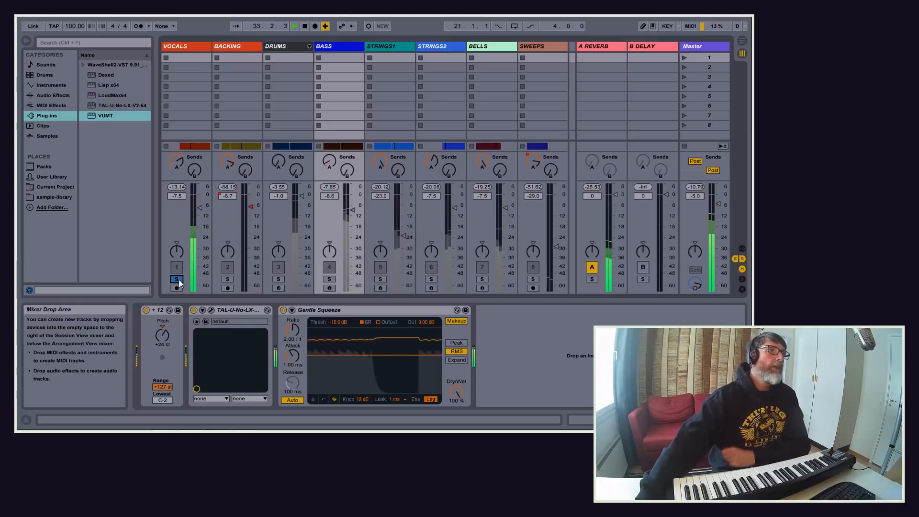
# Step: Solo the BACKING, DRUMS, BASS, STRINGS1 and STRINGS2 tracks one after another during playback to hear each part alone
pyautogui.click(227, 279)
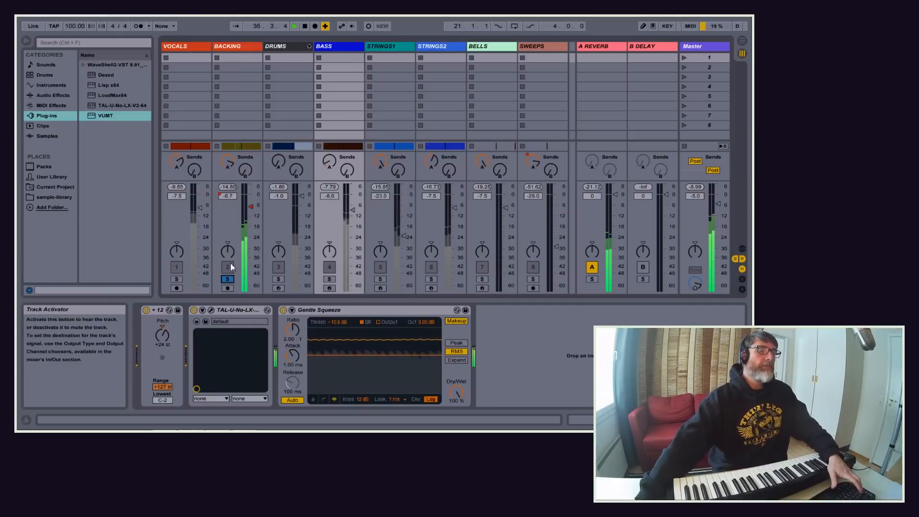
pyautogui.click(278, 280)
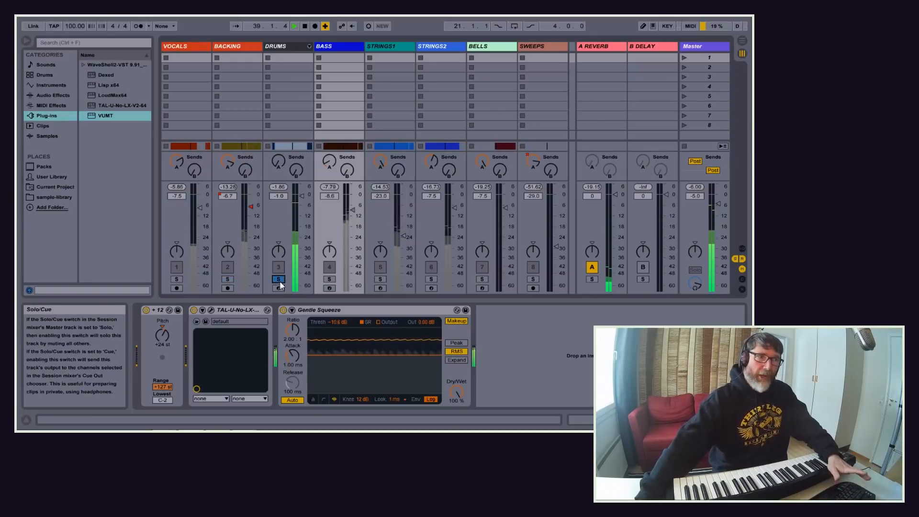
pyautogui.click(329, 280)
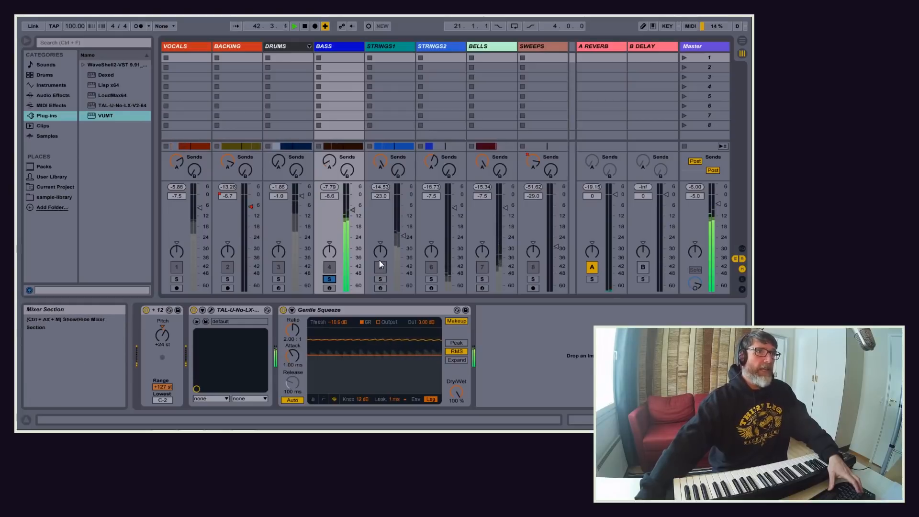
pyautogui.click(380, 280)
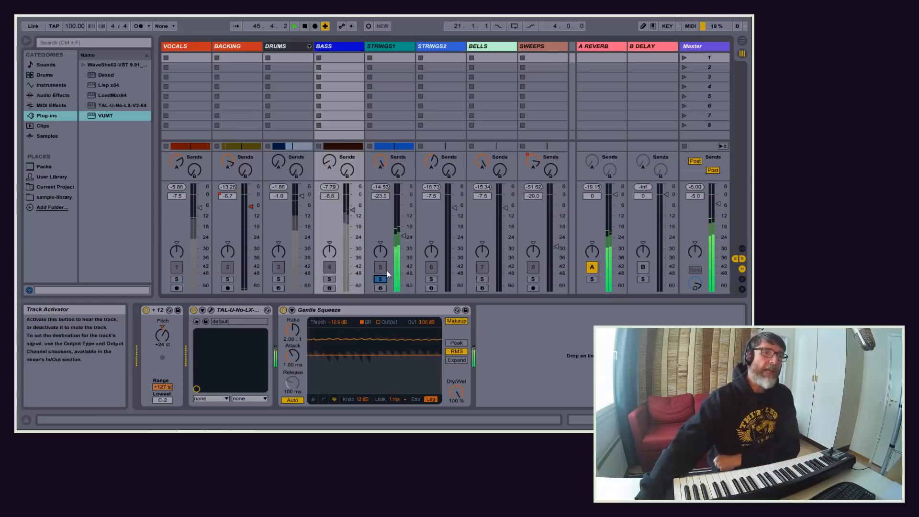
pyautogui.click(432, 281)
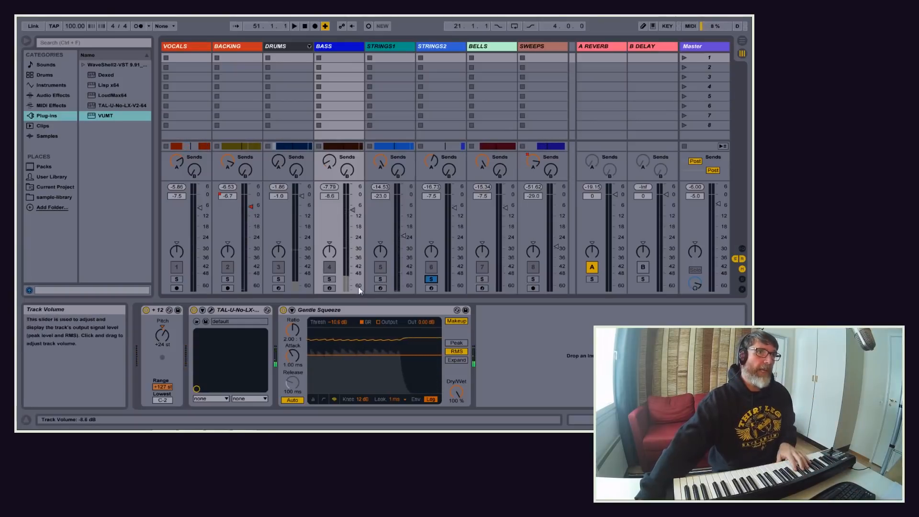
# Step: Arm the DRUMS, BASS, STRINGS1, STRINGS2 and BELLS tracks one after another to audition each instrument live
pyautogui.click(279, 289)
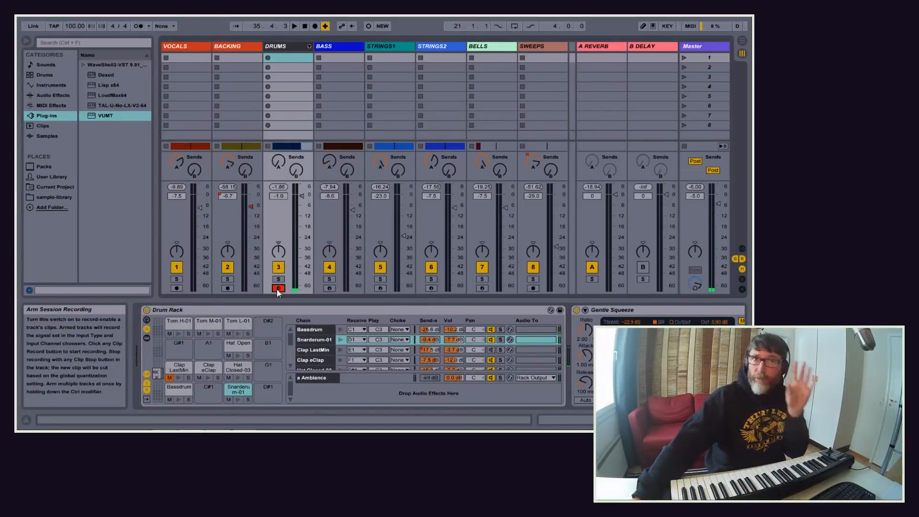
pyautogui.click(334, 287)
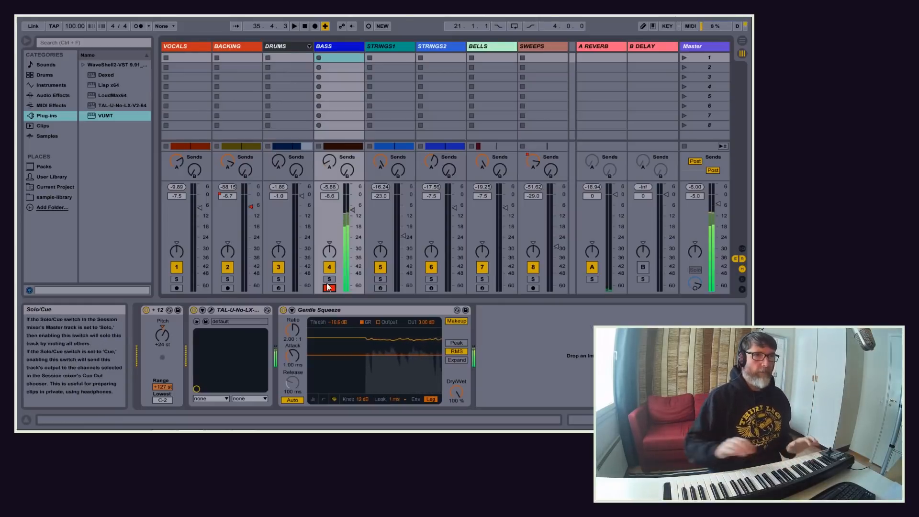
pyautogui.click(383, 289)
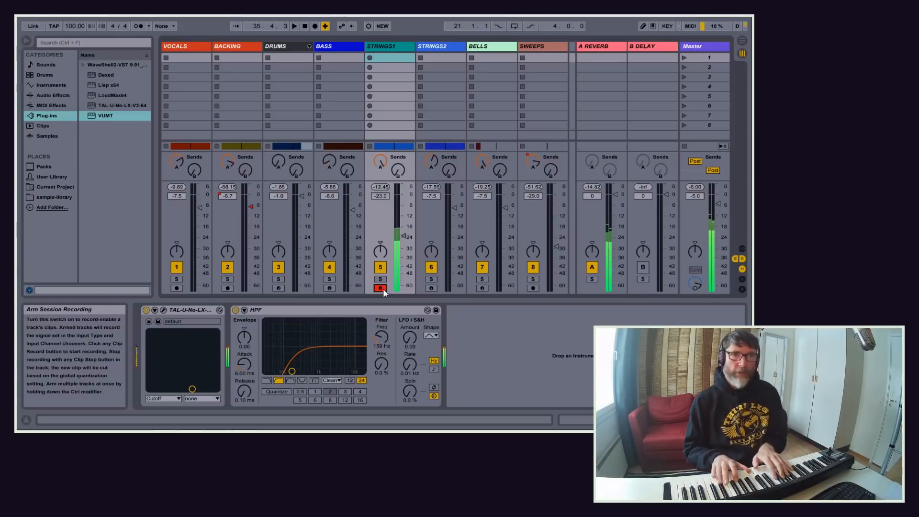
pyautogui.click(433, 289)
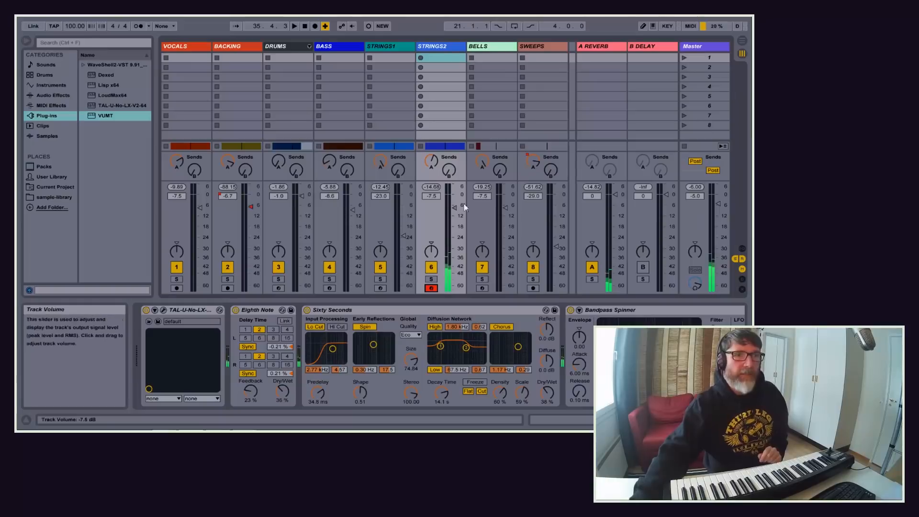
pyautogui.click(483, 288)
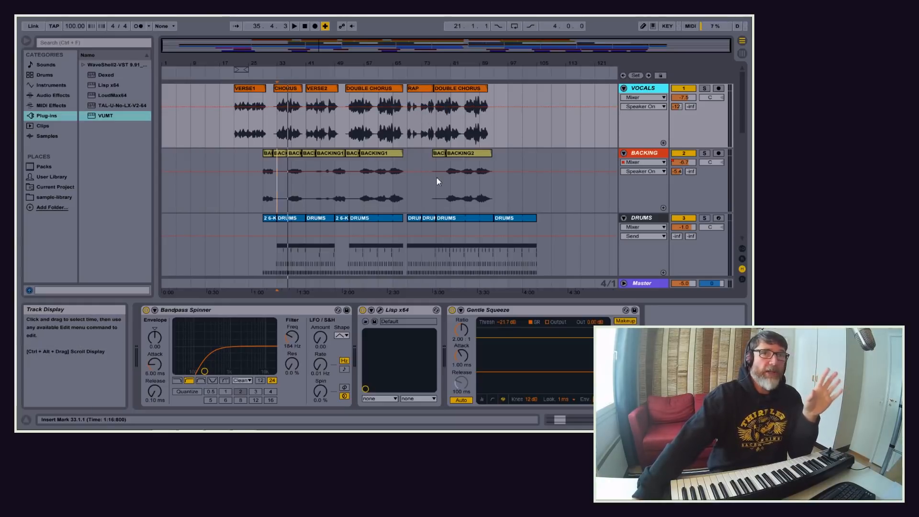
# Step: Play the soloed VOCALS and BACKING from VERSE1, toggling the VOCALS solo to compare the backing alone with both together
pyautogui.click(237, 78)
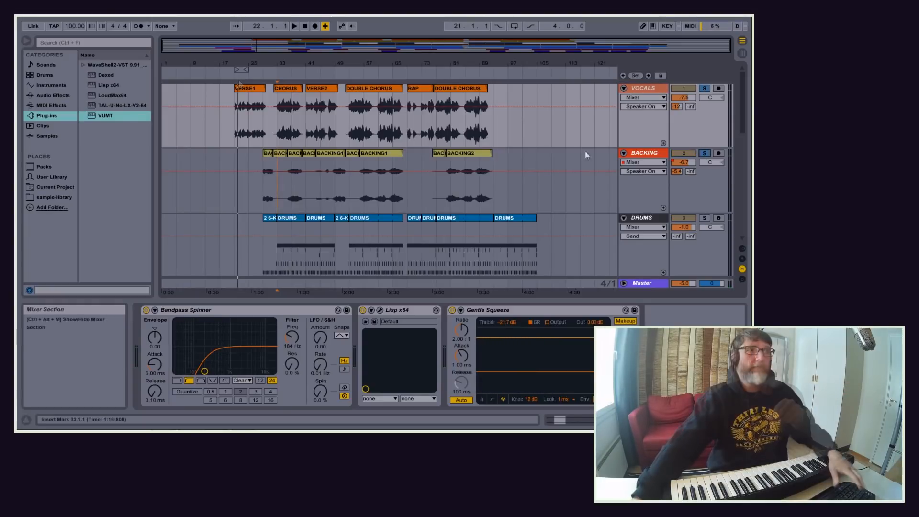
pyautogui.press('space')
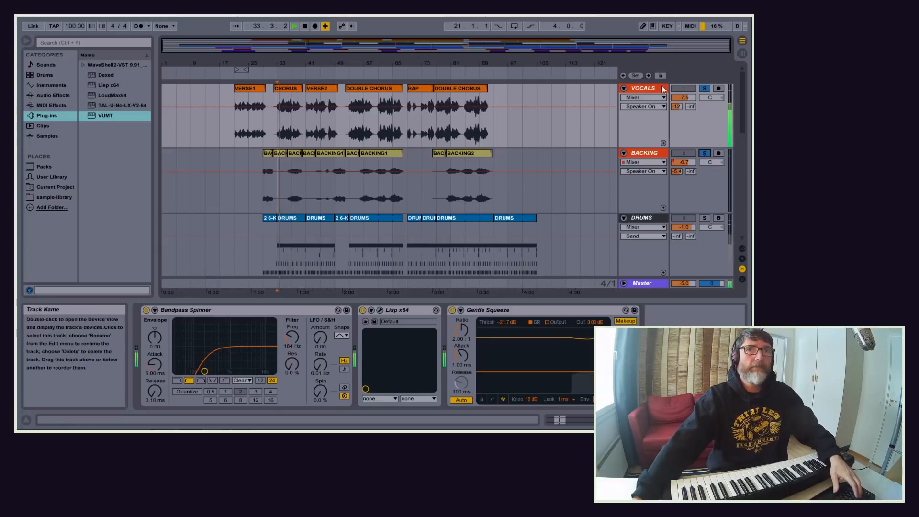
pyautogui.click(705, 89)
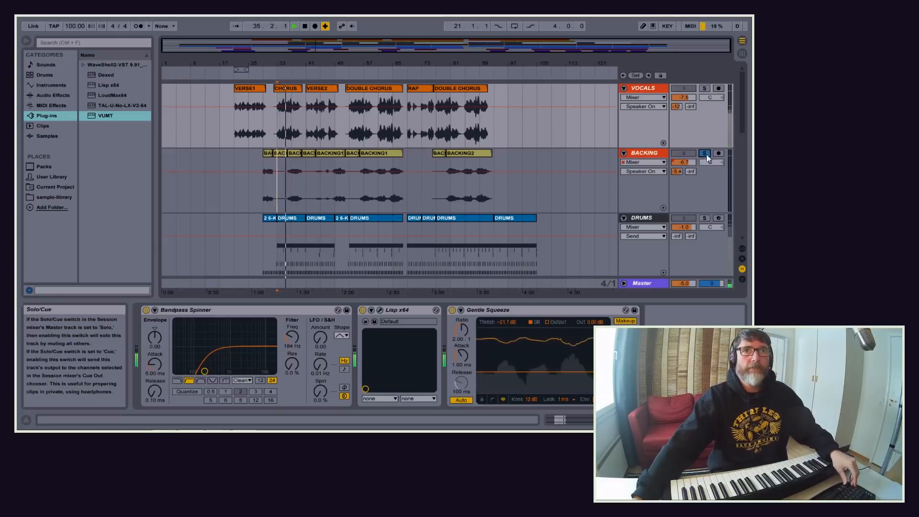
pyautogui.click(707, 90)
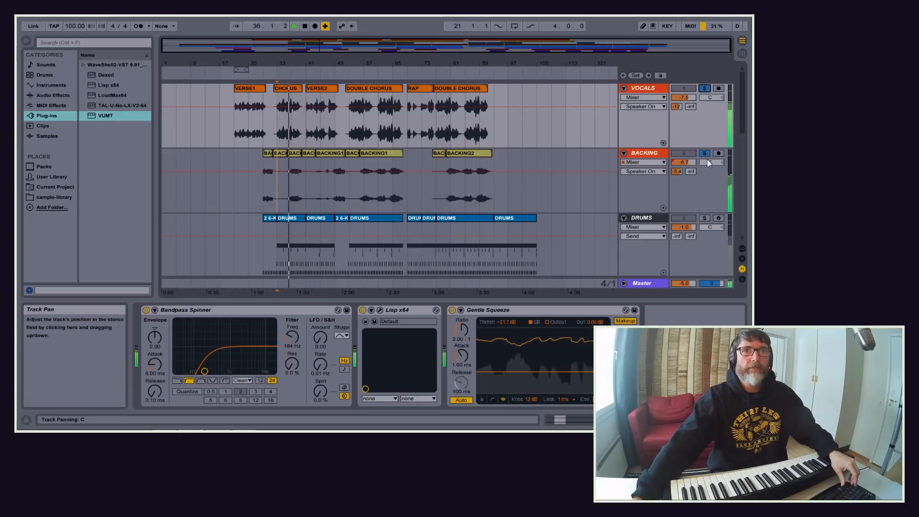
pyautogui.click(236, 78)
pyautogui.press('space')
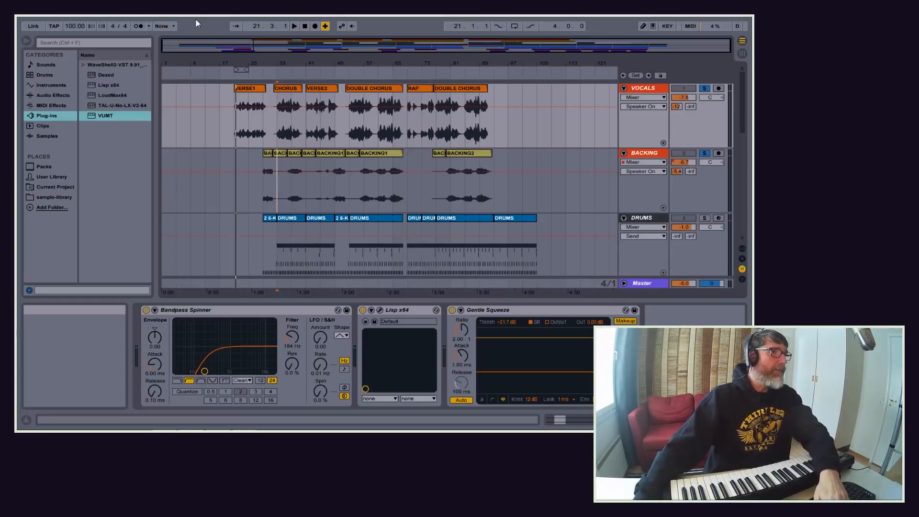
# Step: Leave full-screen mode and examine the Auto-Warp Long Samples setting in the Record/Warp/Launch preferences
pyautogui.press('F11')
pyautogui.click(95, 32)
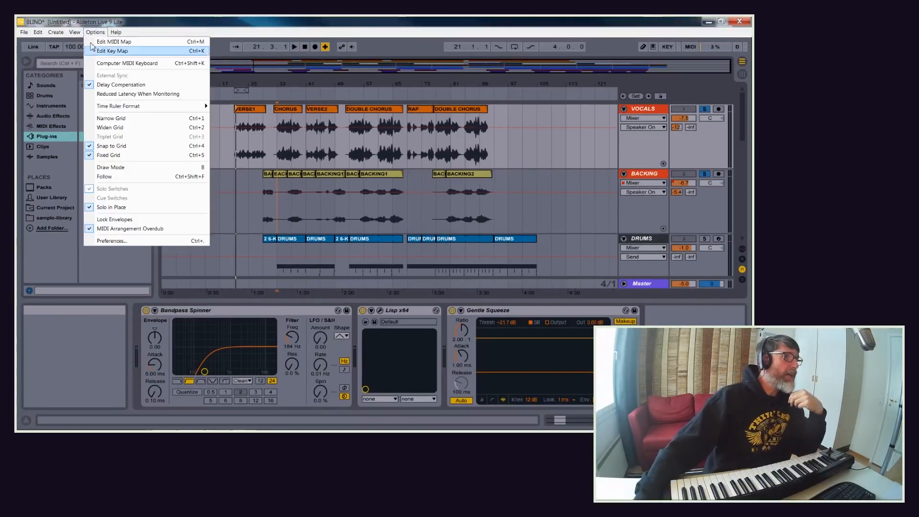
pyautogui.click(131, 240)
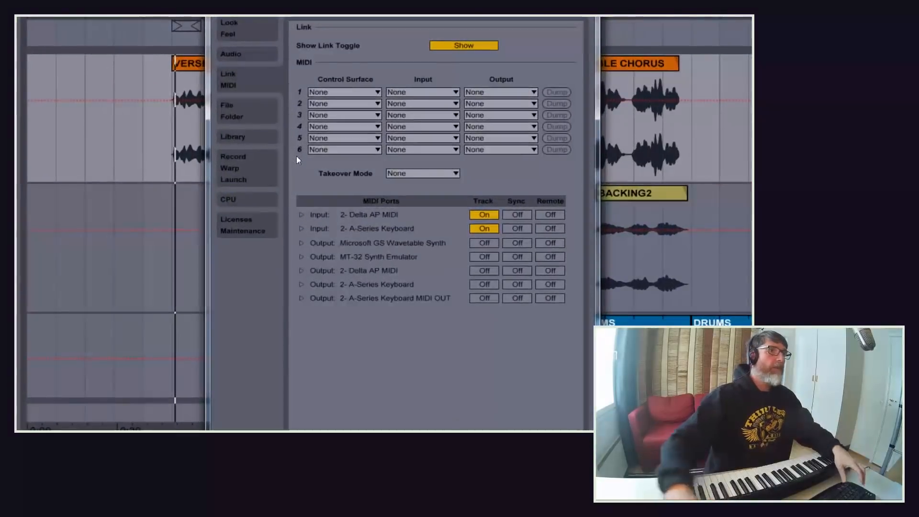
pyautogui.click(273, 164)
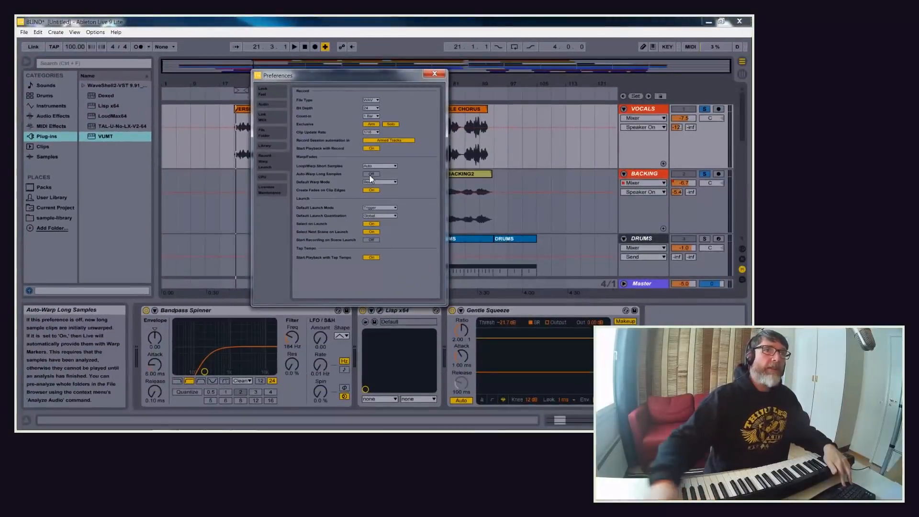
pyautogui.click(434, 74)
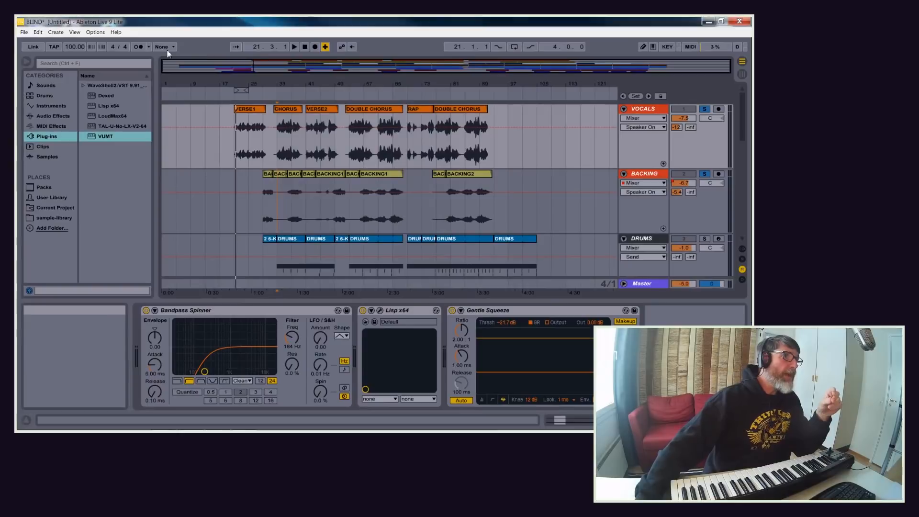
# Step: Turn on the metronome and play the vocals from VERSE1 and the last DOUBLE CHORUS to check their timing
pyautogui.click(141, 48)
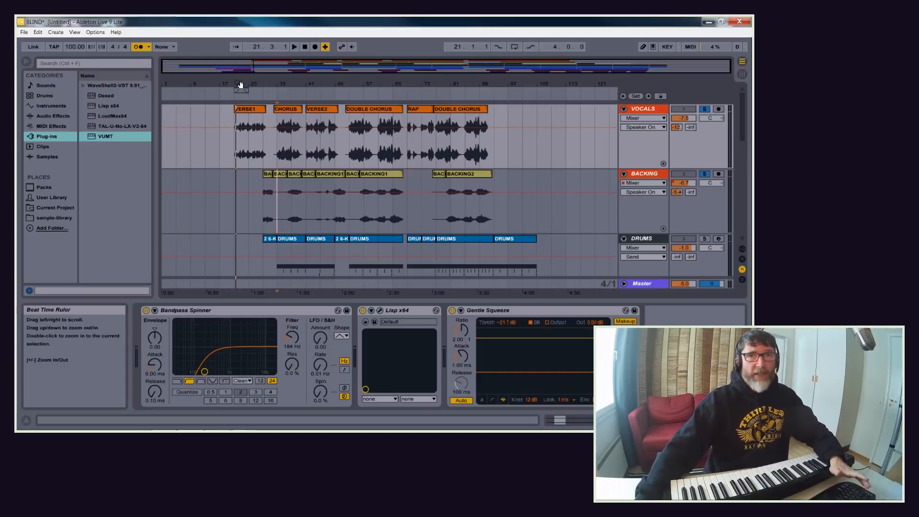
pyautogui.press('space')
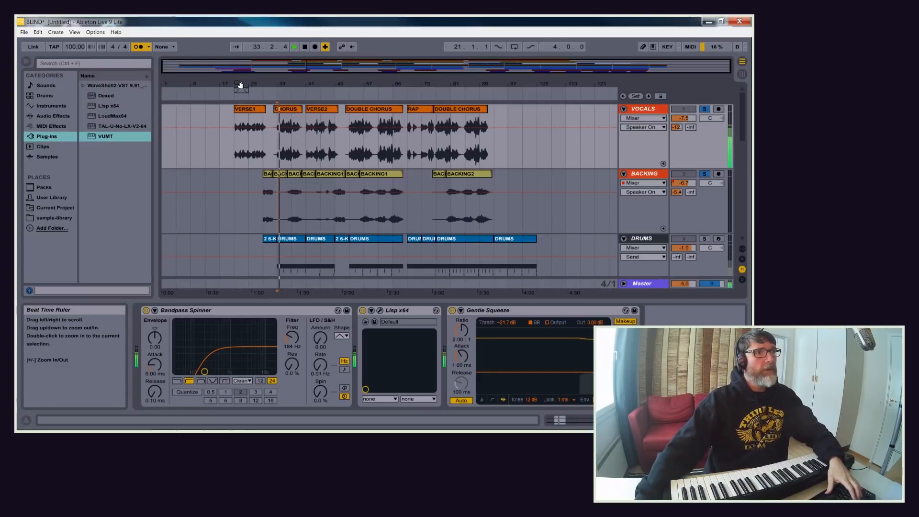
pyautogui.click(234, 96)
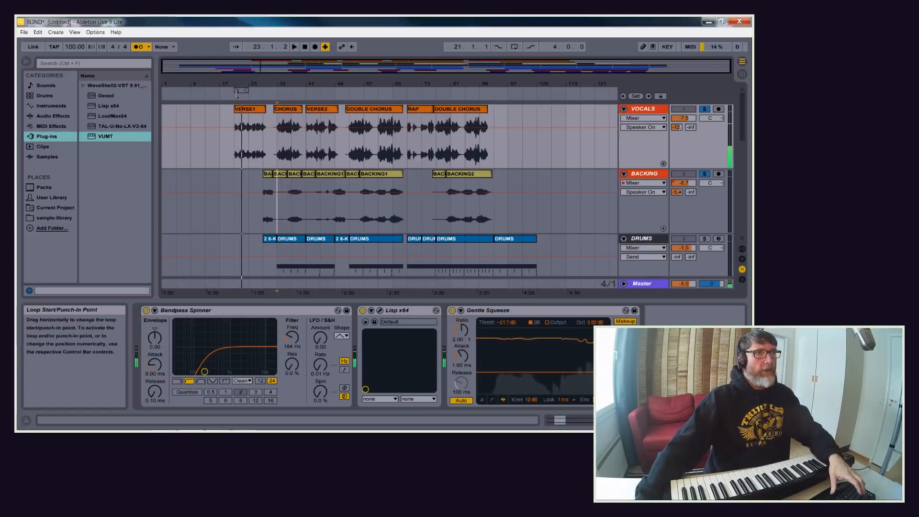
pyautogui.click(467, 97)
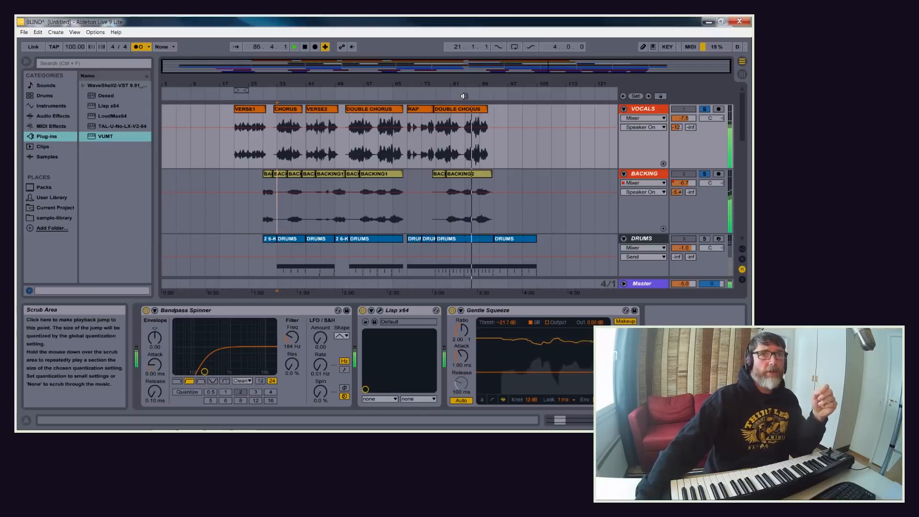
pyautogui.press('space')
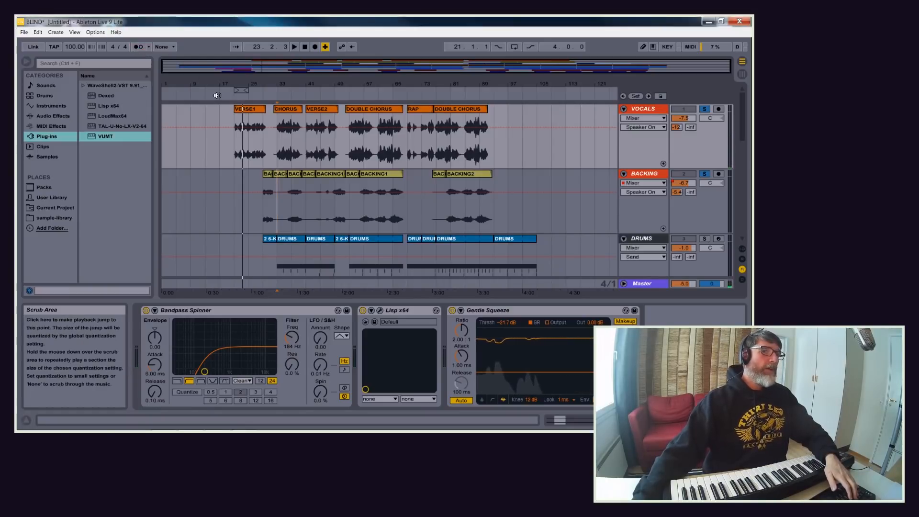
# Step: Set the Bandpass Spinner filter frequency on VOCALS to 250 Hz while playing from the start of VERSE1
pyautogui.click(235, 97)
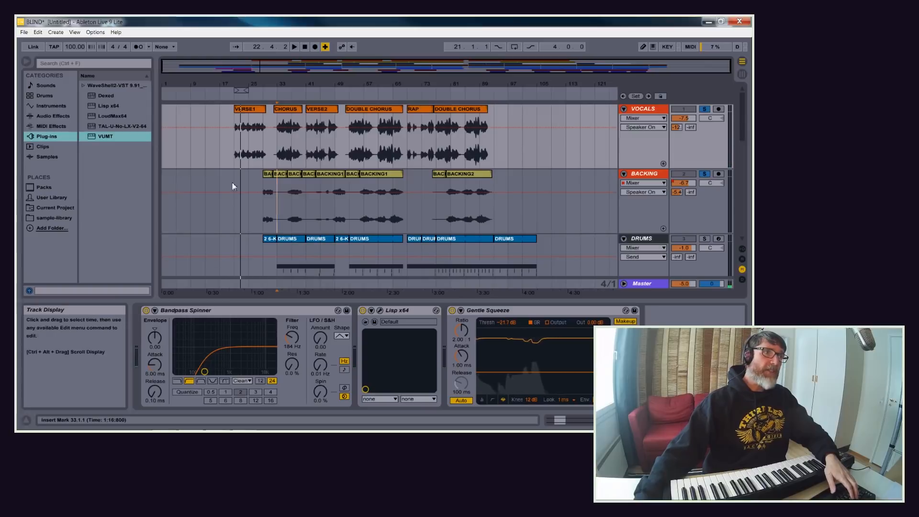
pyautogui.click(237, 97)
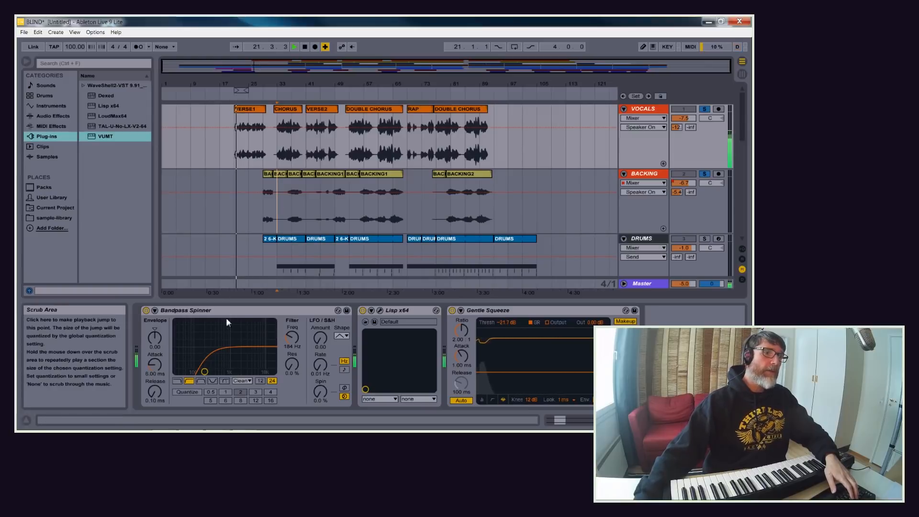
pyautogui.moveTo(290, 338)
pyautogui.mouseDown()
pyautogui.moveTo(289, 310)
pyautogui.moveTo(289, 349)
pyautogui.moveTo(289, 338)
pyautogui.mouseUp()
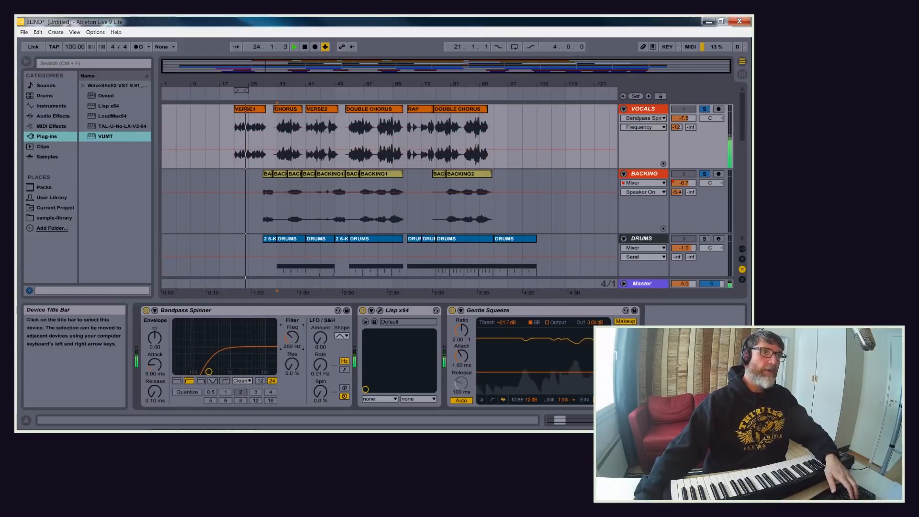
pyautogui.press('space')
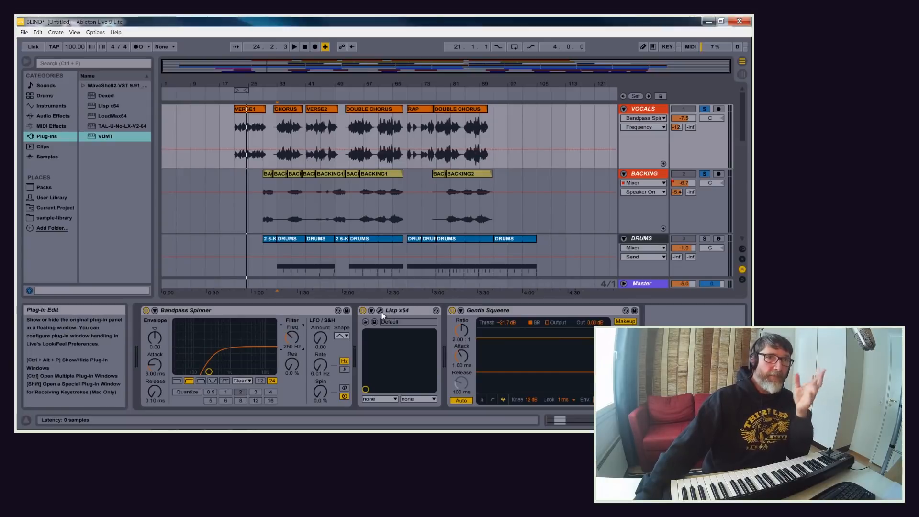
# Step: Open the Lisp x64 plug-in window of the VOCALS track and move it clear of the vocal clips
pyautogui.click(380, 311)
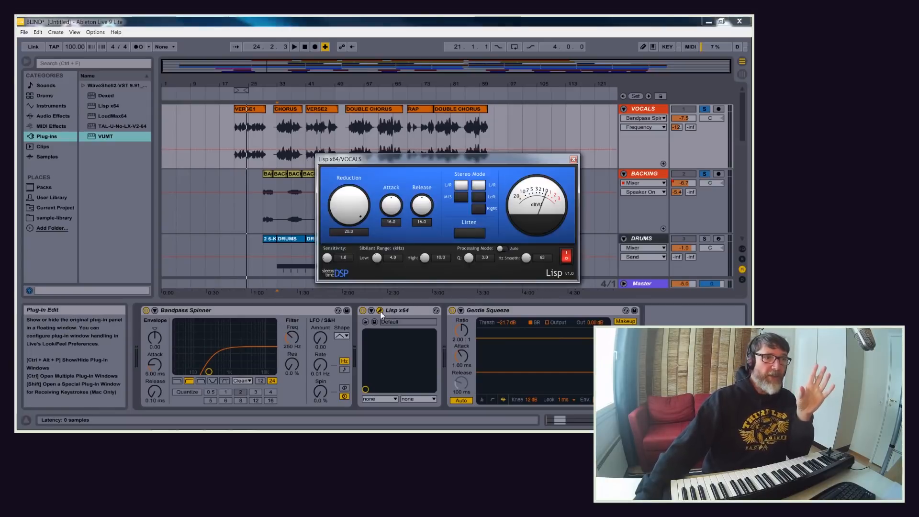
pyautogui.moveTo(416, 166); pyautogui.dragTo(412, 220)
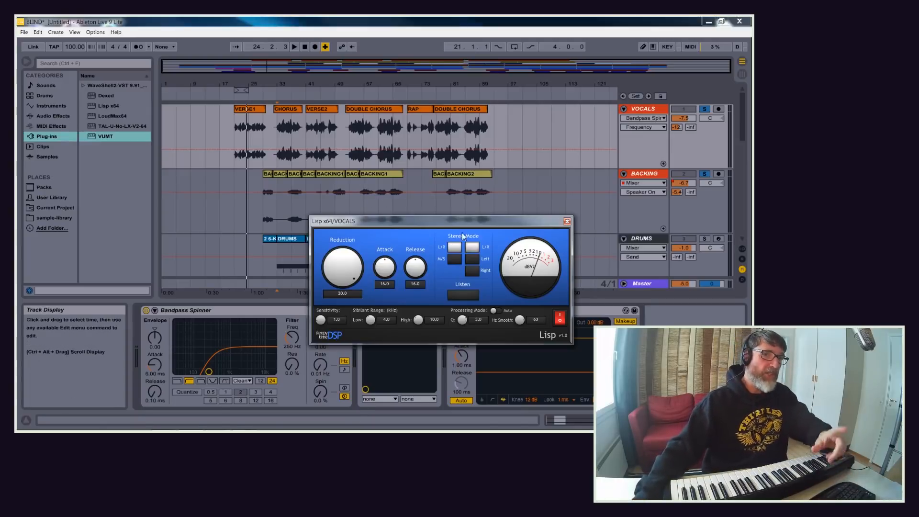
# Step: Play the vocals in CHORUS and VERSE1 with the Lisp x64 de-esser active
pyautogui.press('space')
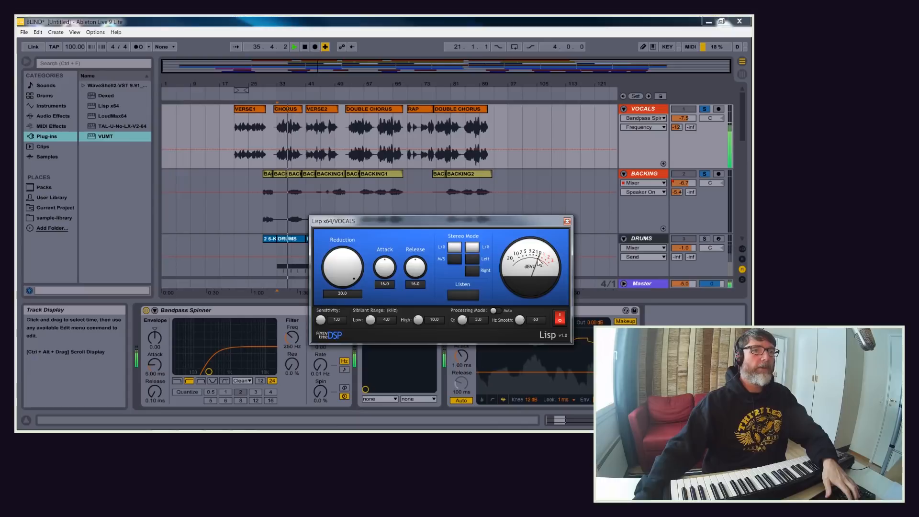
pyautogui.press('space')
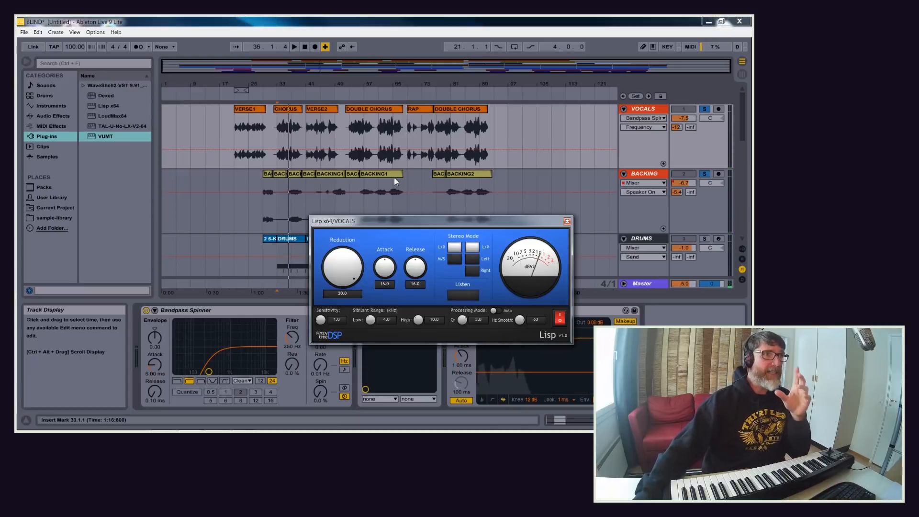
pyautogui.click(241, 99)
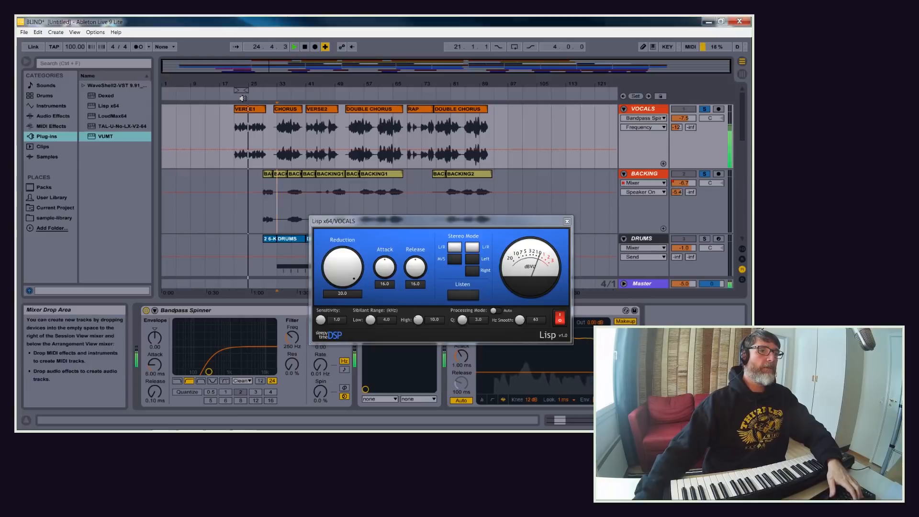
pyautogui.press('space')
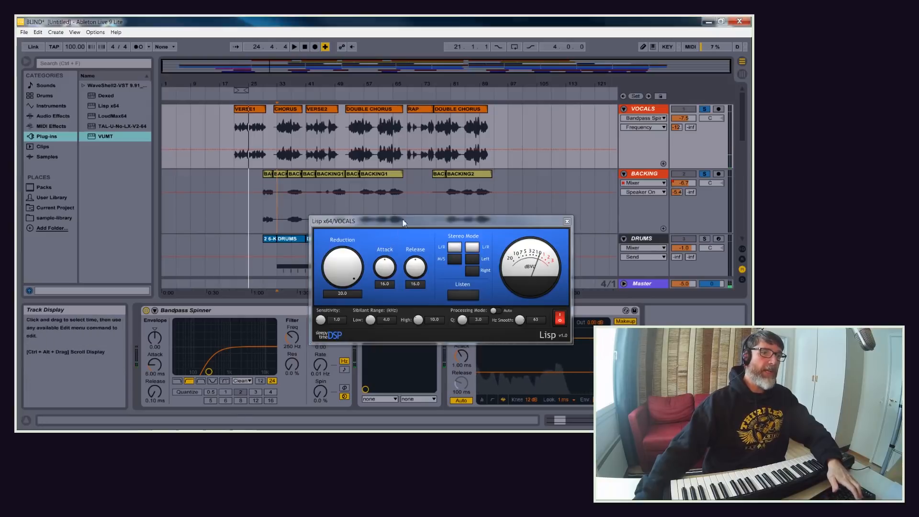
# Step: Move the Lisp x64 window clear of the device chain and compare the CHORUS and VERSE1 vocals with the de-esser bypassed and active
pyautogui.moveTo(403, 222); pyautogui.dragTo(438, 167)
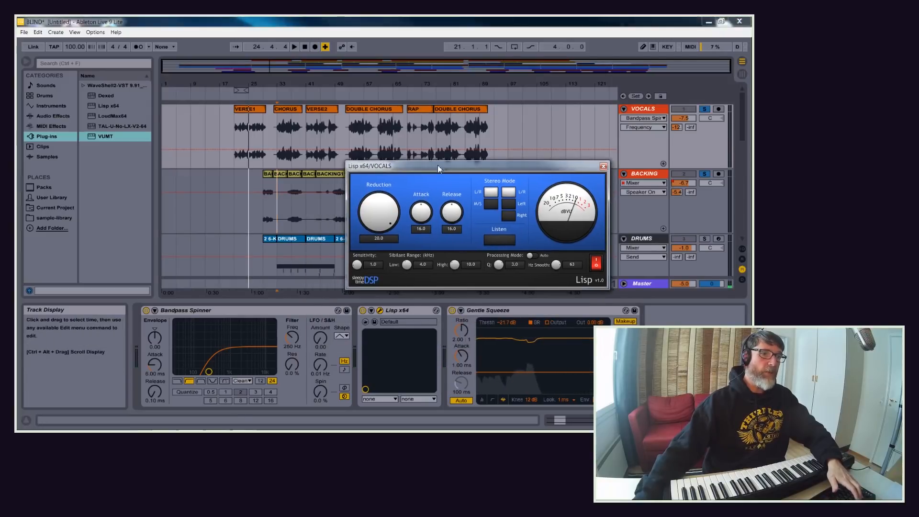
pyautogui.click(363, 310)
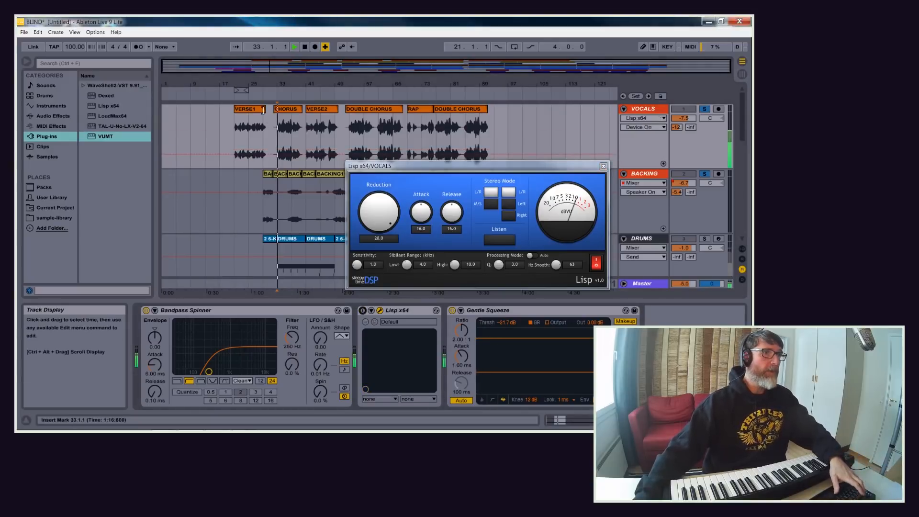
pyautogui.press('space')
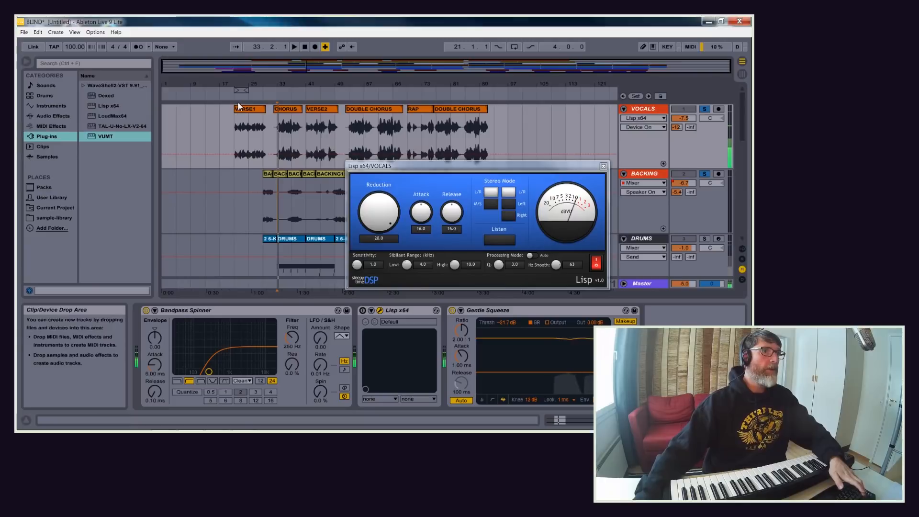
pyautogui.click(240, 94)
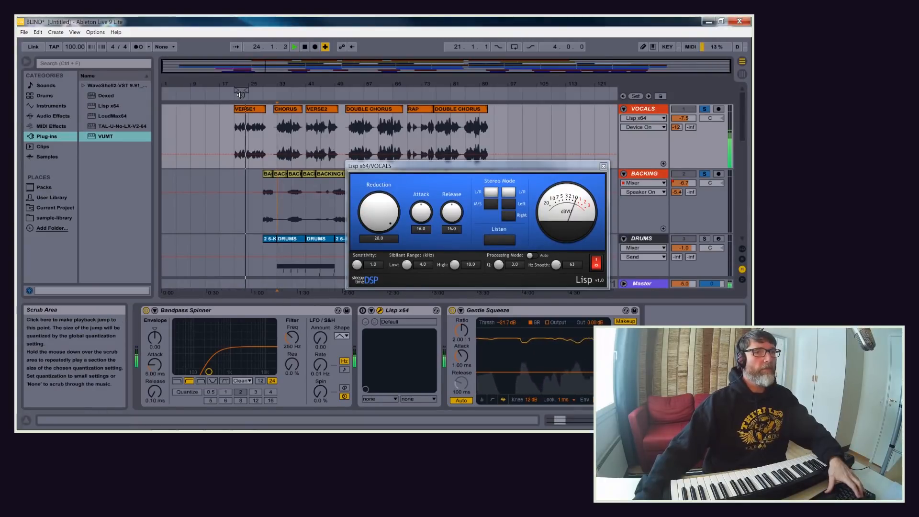
pyautogui.press('space')
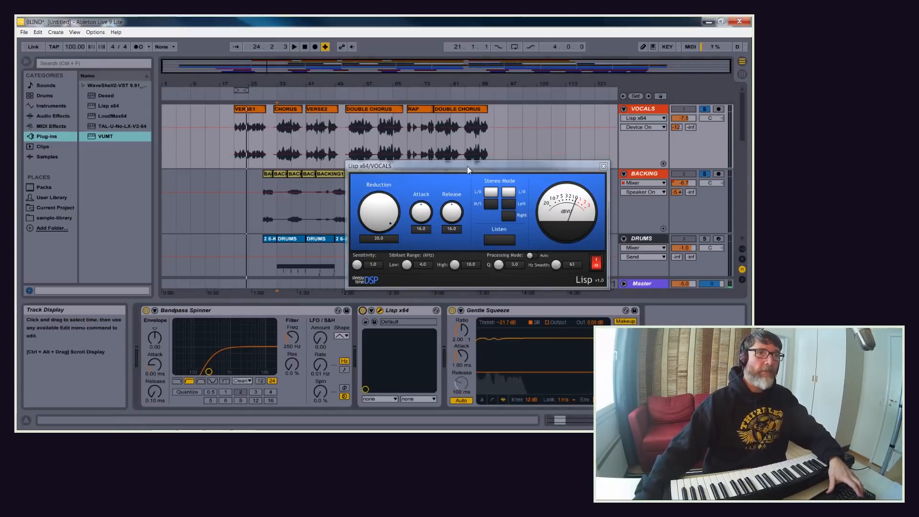
# Step: Close the Lisp x64 window and list the Compressor presets among the audio effects
pyautogui.moveTo(467, 168); pyautogui.dragTo(462, 173)
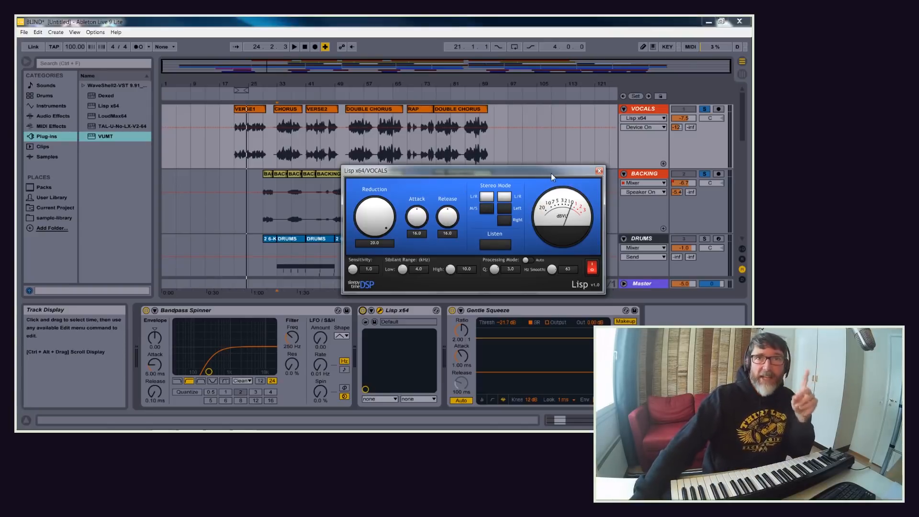
pyautogui.click(599, 171)
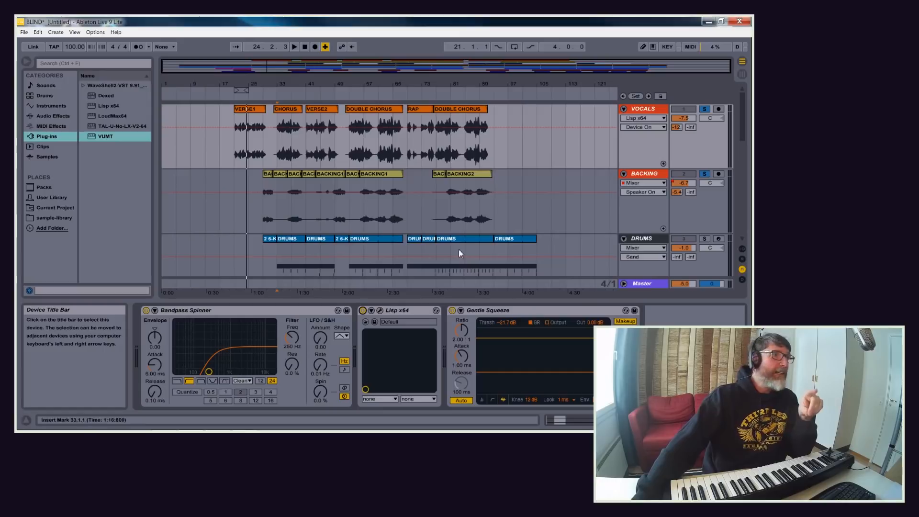
pyautogui.click(54, 116)
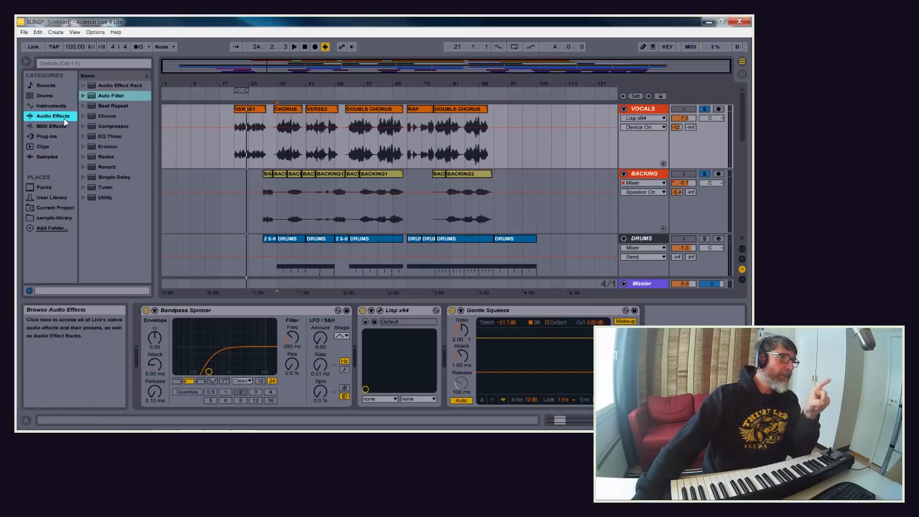
pyautogui.click(85, 124)
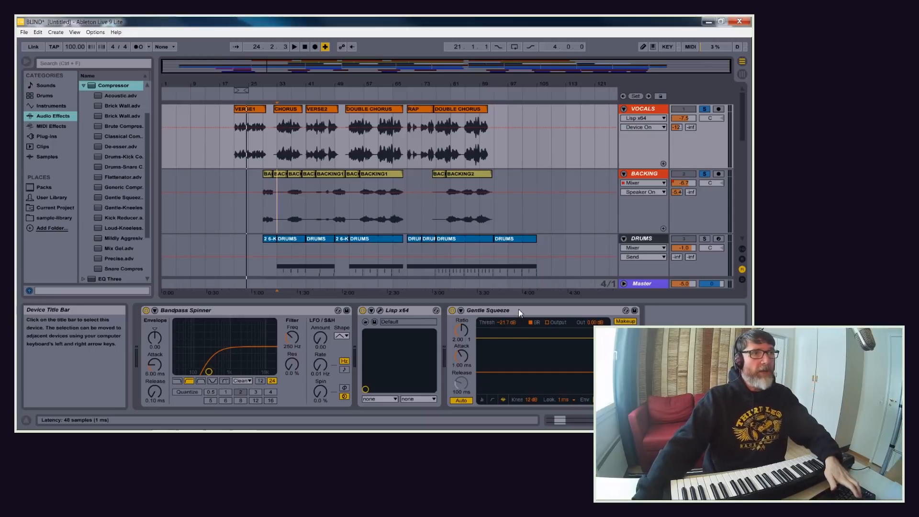
# Step: Play the CHORUS vocals while switching the Gentle Squeeze compressor off and back on, and play part of VERSE1 with it active
pyautogui.press('space')
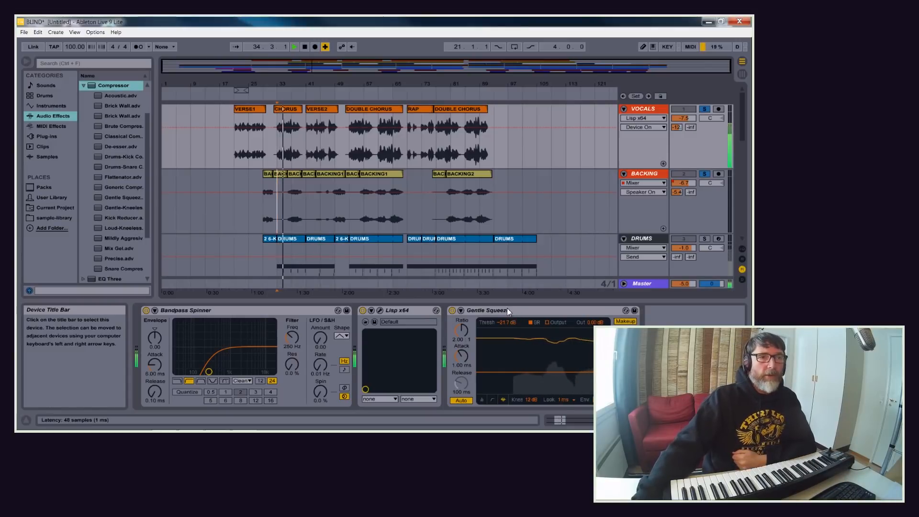
pyautogui.click(452, 311)
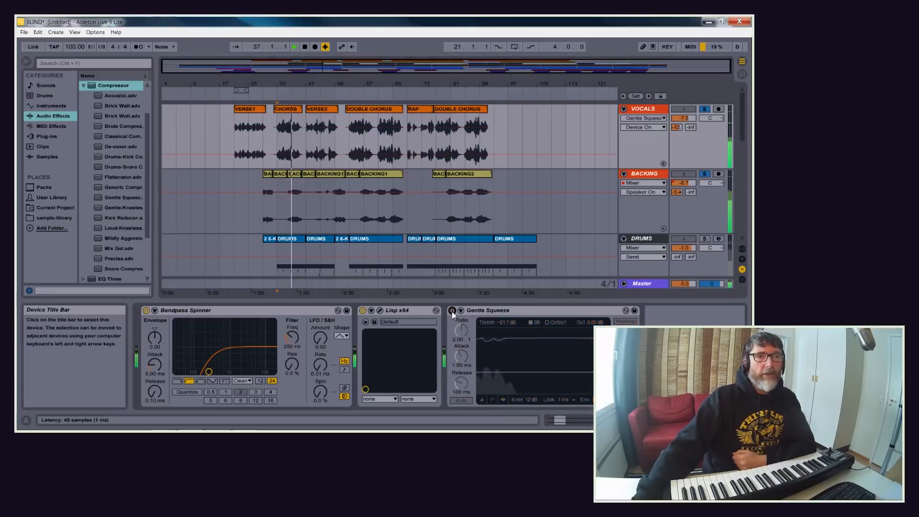
pyautogui.click(452, 312)
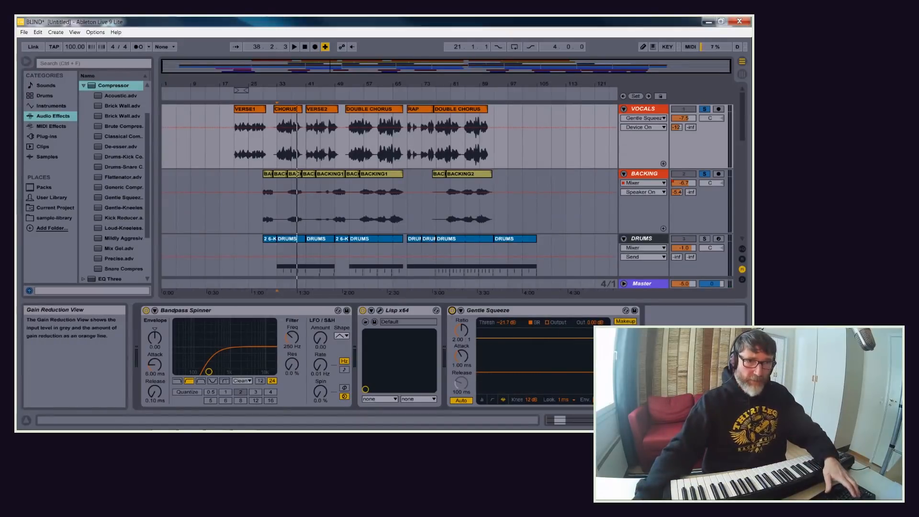
pyautogui.click(249, 100)
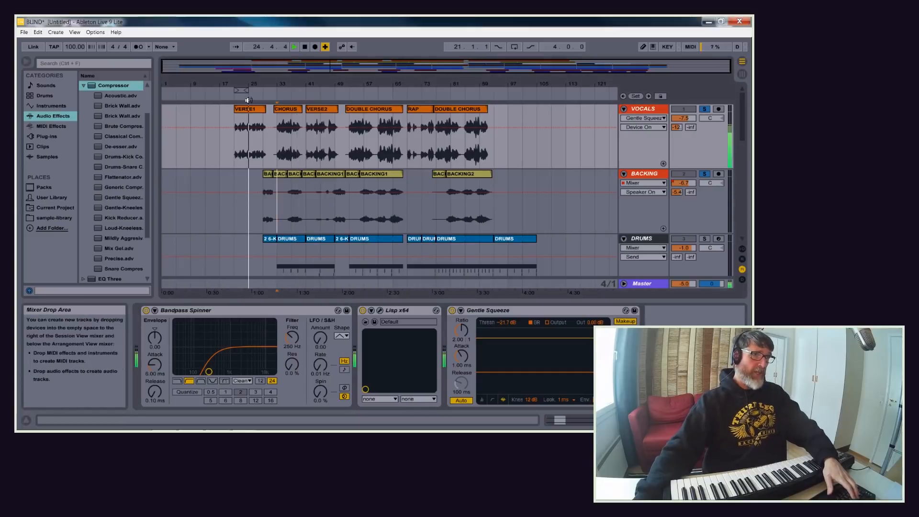
pyautogui.press('space')
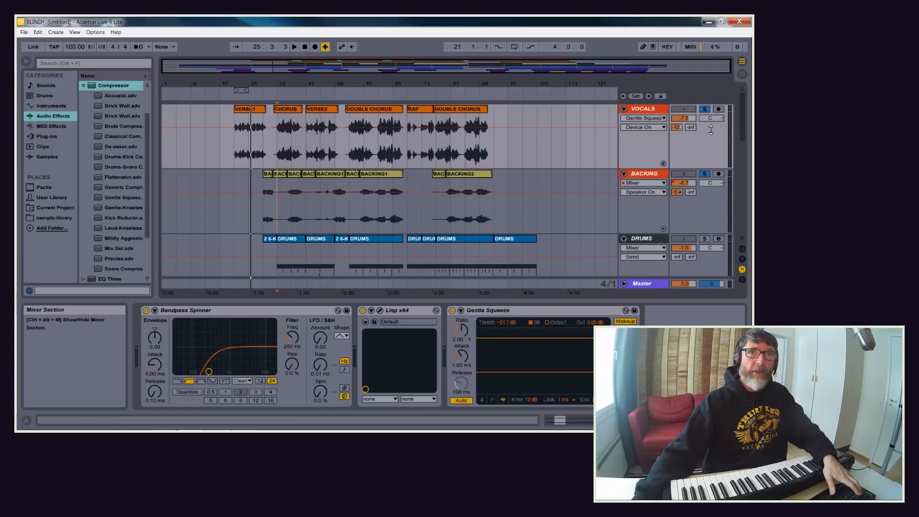
# Step: Replay the start of the CHORUS and compare the vocals without and with Gentle Squeeze once more
pyautogui.press('space')
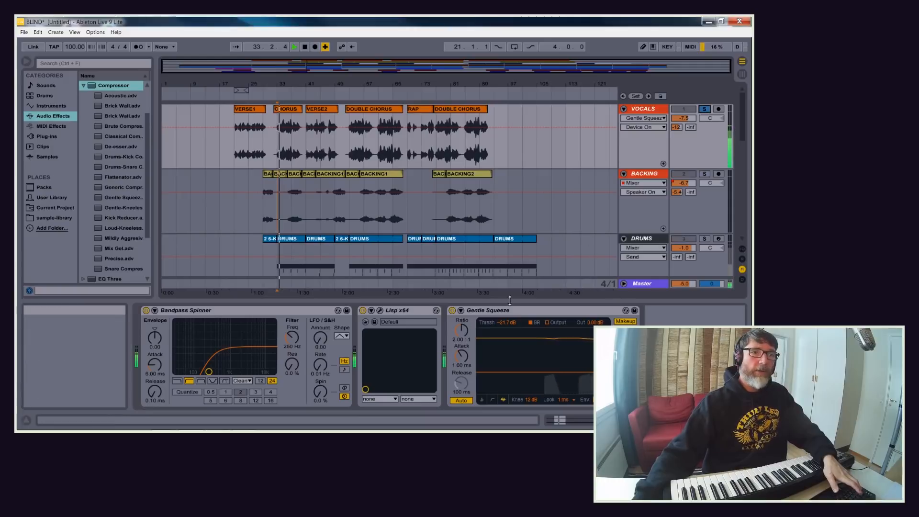
pyautogui.click(452, 311)
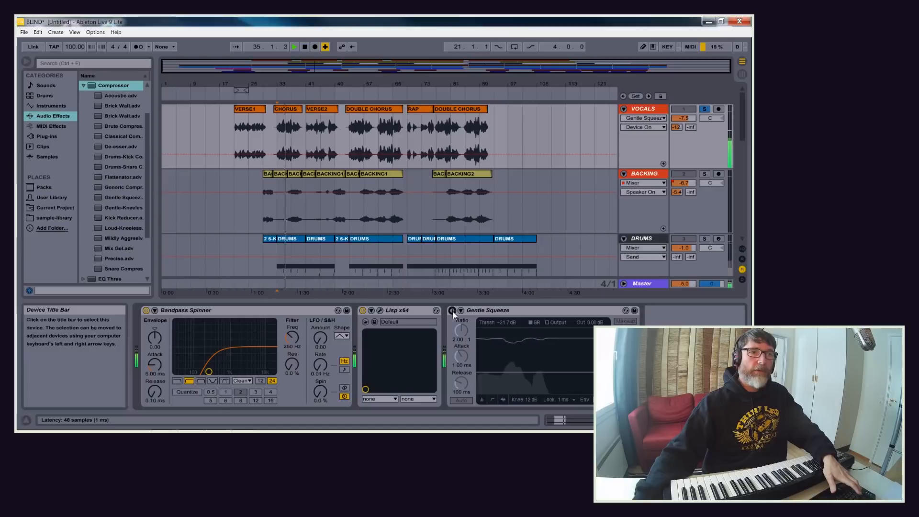
pyautogui.click(452, 311)
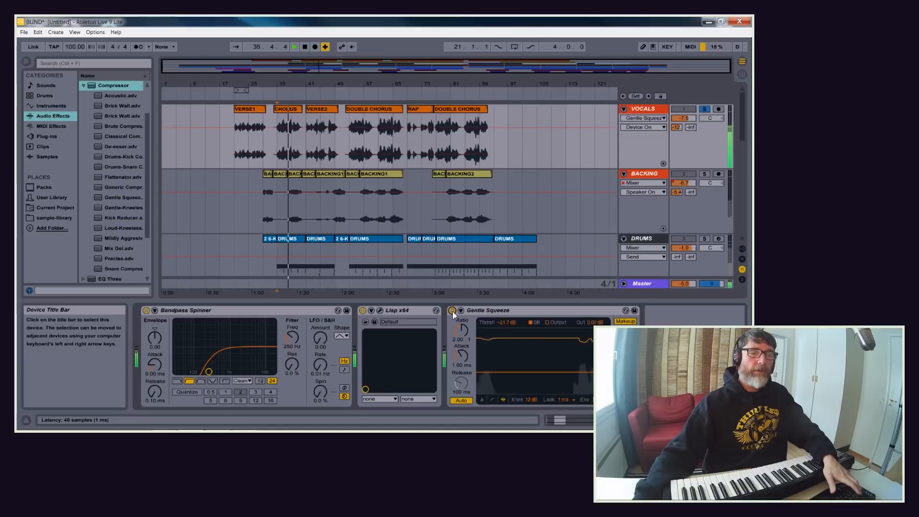
pyautogui.press('space')
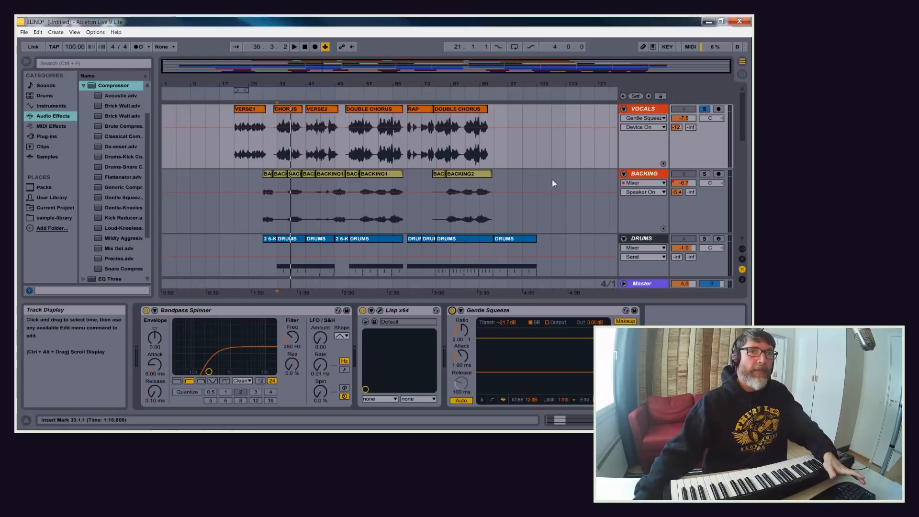
# Step: Select the BACKING track and play the last DOUBLE CHORUS, using its solo to hear the backing vocals with the lead
pyautogui.click(691, 214)
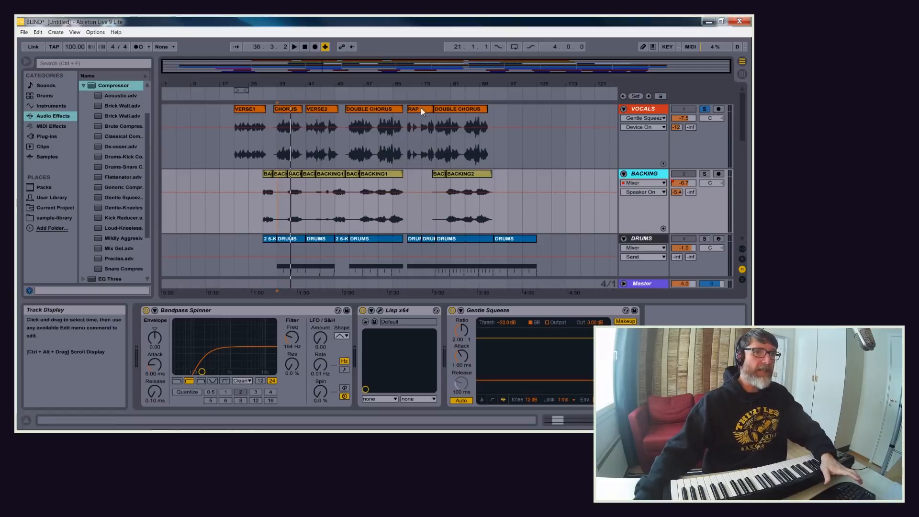
pyautogui.click(444, 94)
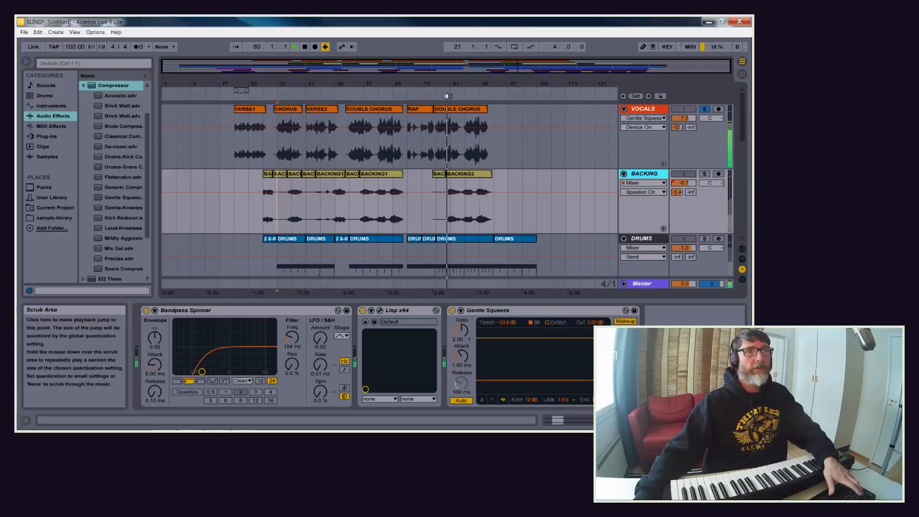
pyautogui.click(705, 173)
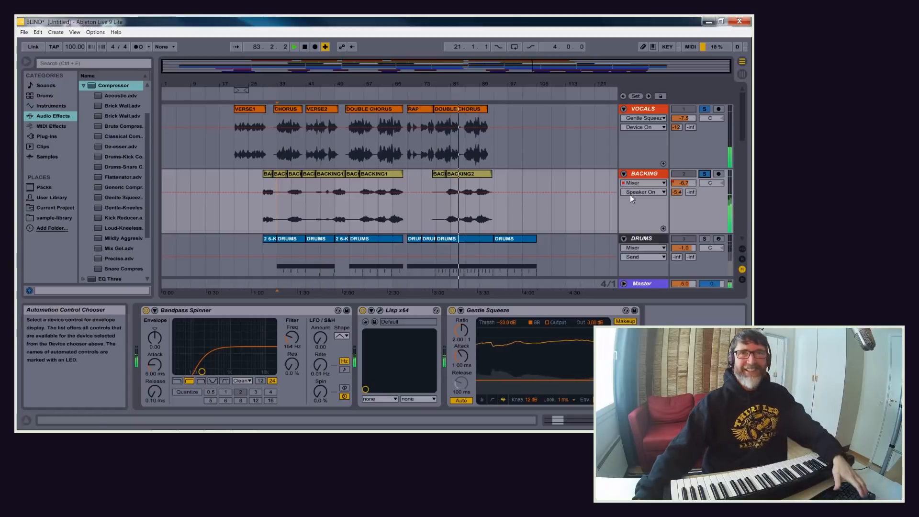
pyautogui.press('space')
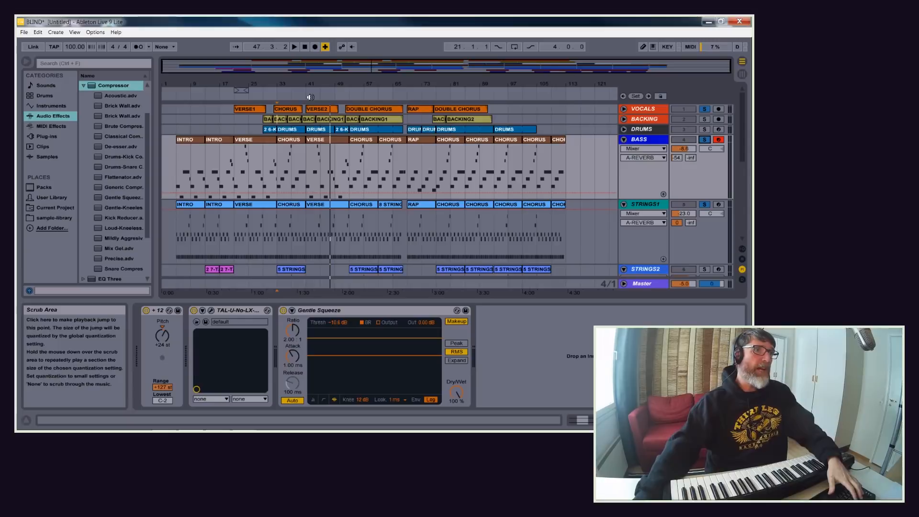
# Step: Play the VERSE2 and CHORUS sections to hear the soloed BASS and STRINGS1 tracks along with the vocals
pyautogui.click(309, 95)
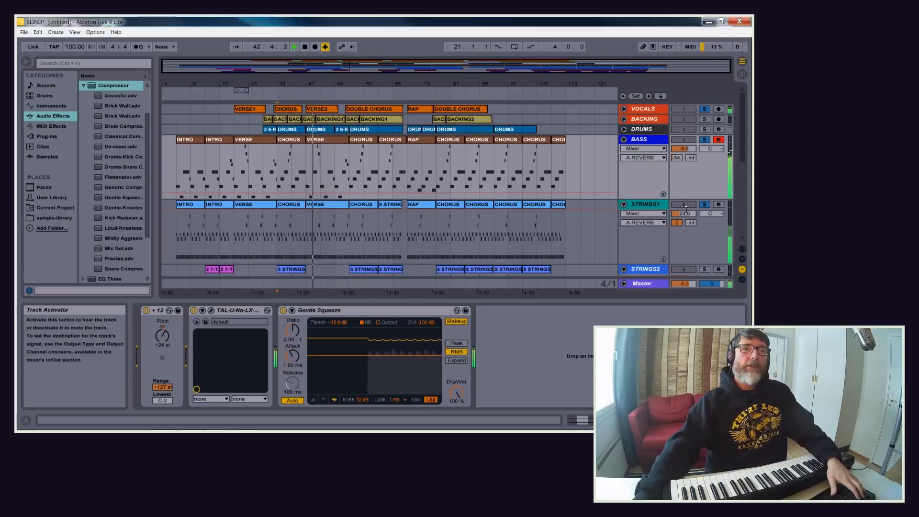
pyautogui.press('space')
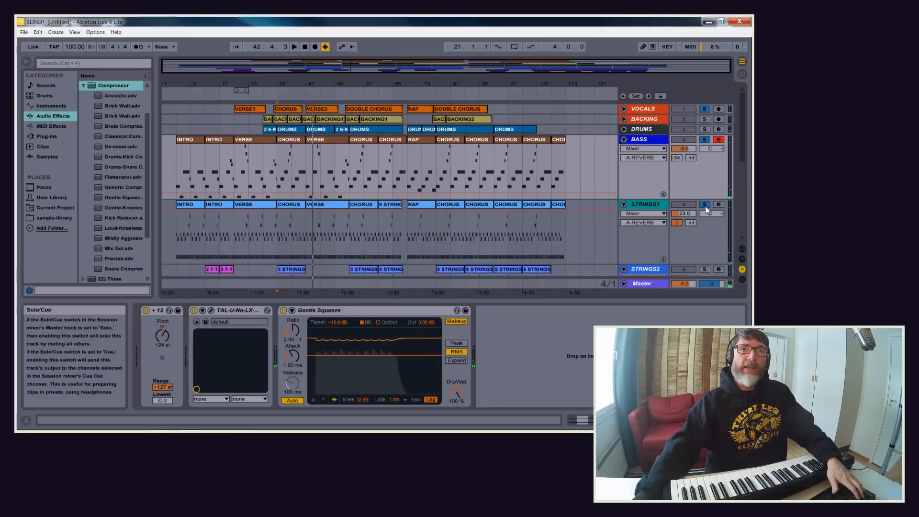
pyautogui.press('space')
# Step: Clear the track solos and deactivate the DRUMS, STRINGS1 and STRINGS2 tracks
pyautogui.click(706, 129)
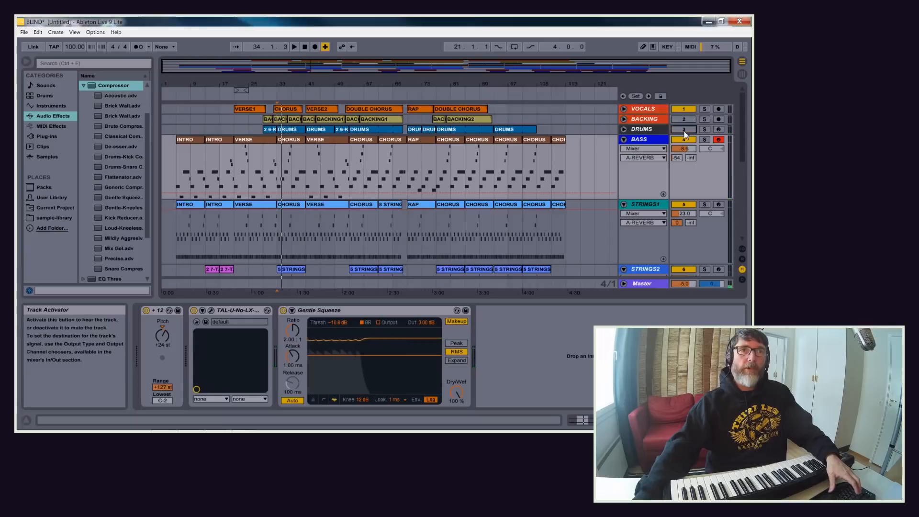
pyautogui.click(684, 205)
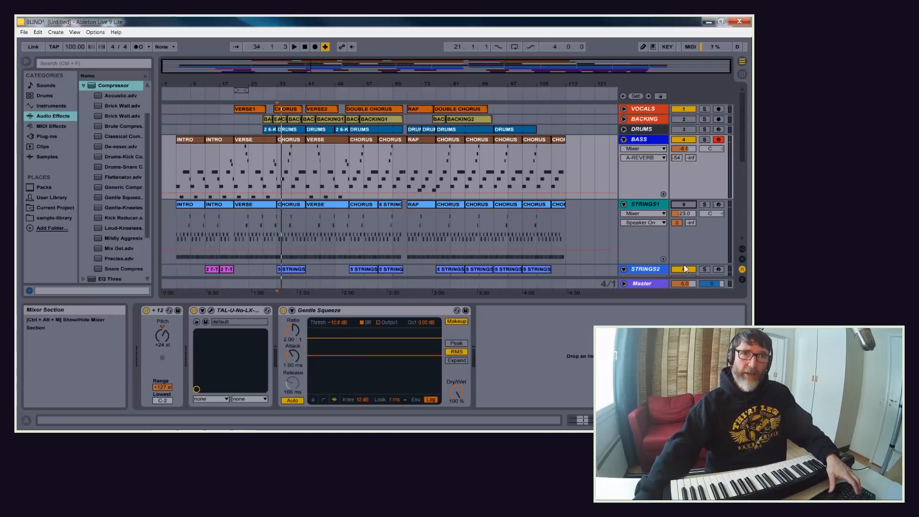
pyautogui.scroll(-3, 686, 268)
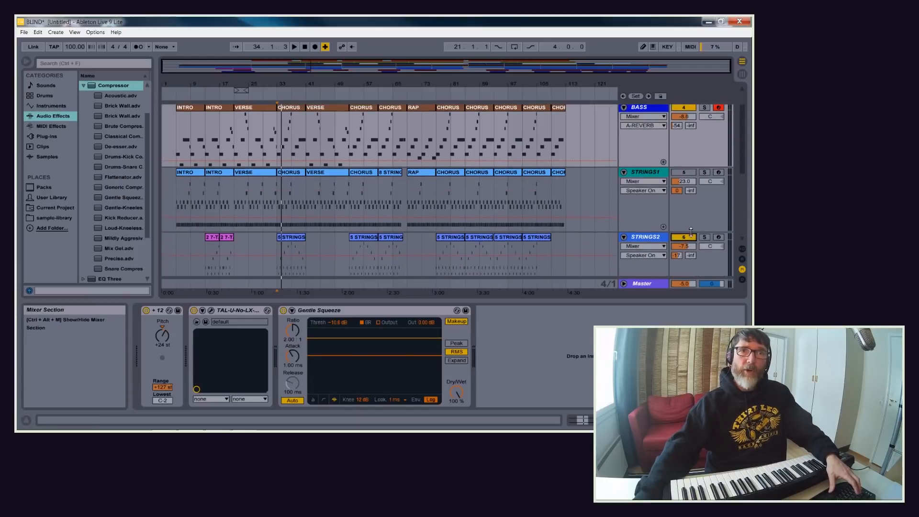
pyautogui.scroll(3, 688, 237)
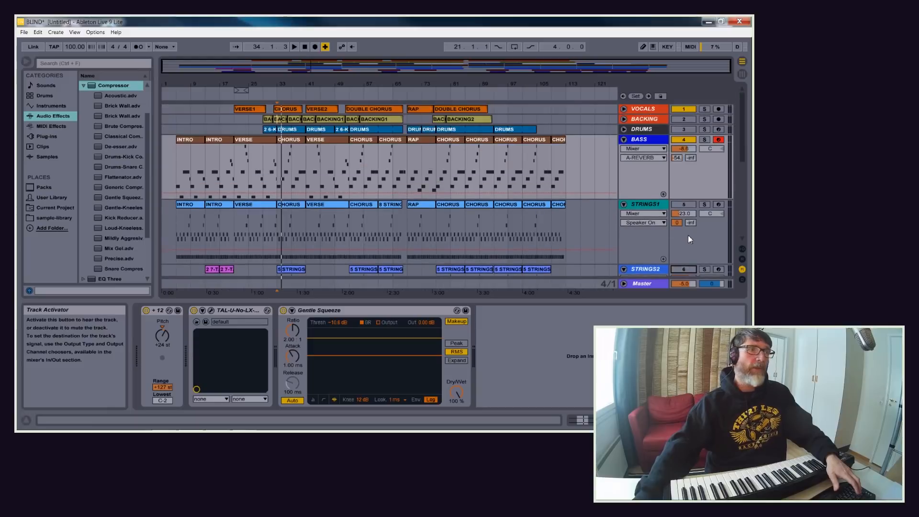
# Step: Play the start of the CHORUS to hear the vocals and bass without drums and strings, and locate the BELLS track
pyautogui.press('space')
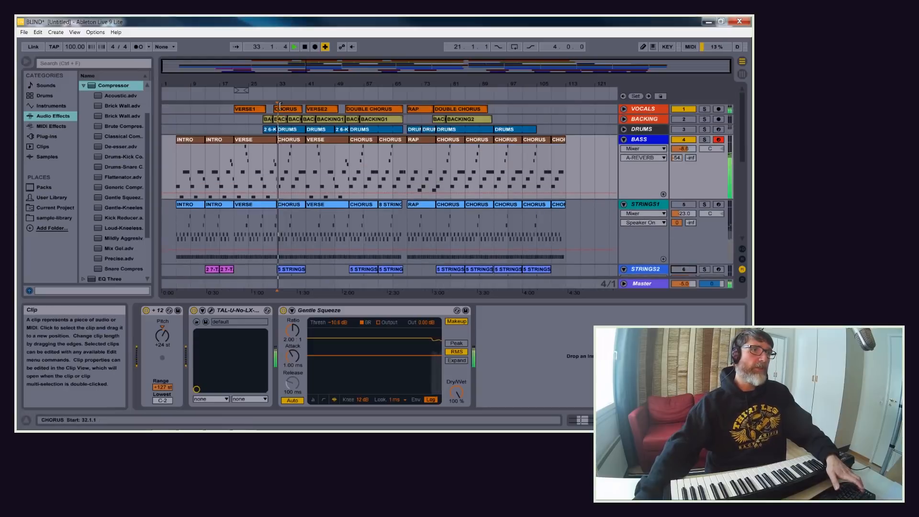
pyautogui.scroll(-3, 678, 225)
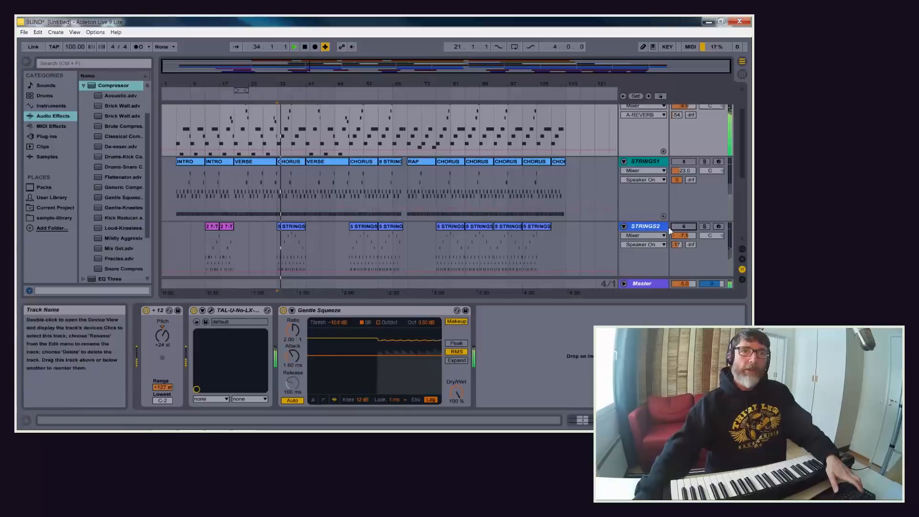
pyautogui.scroll(-1, 678, 225)
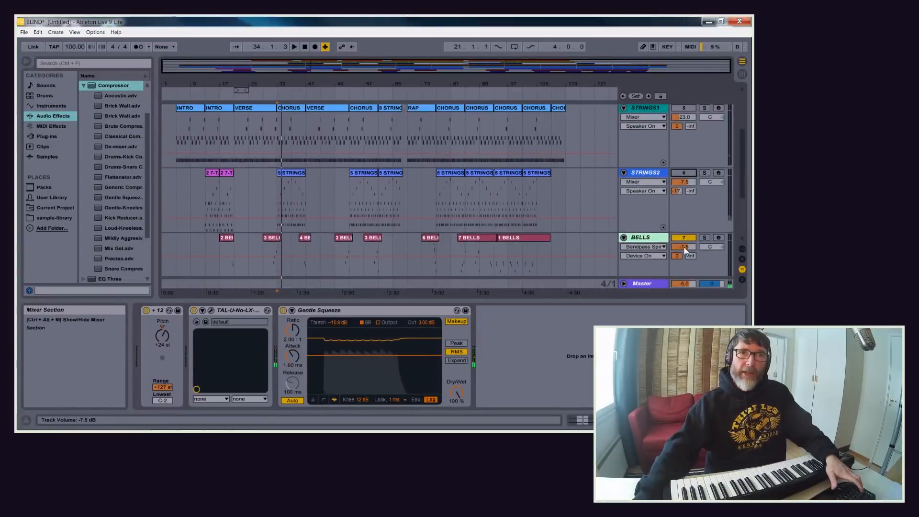
# Step: Play the CHORUS and VERSE2 sections to hear the vocals with the bass while the strings and drums are off
pyautogui.scroll(5, 689, 244)
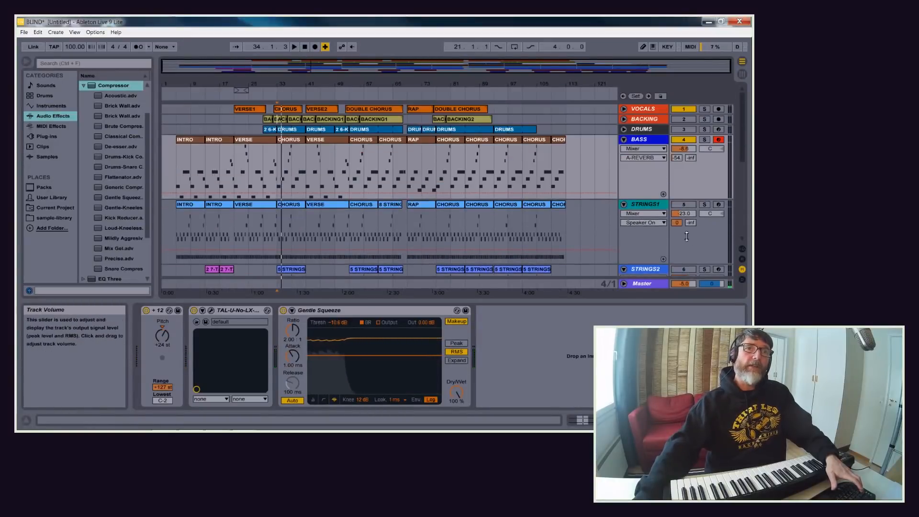
pyautogui.press('space')
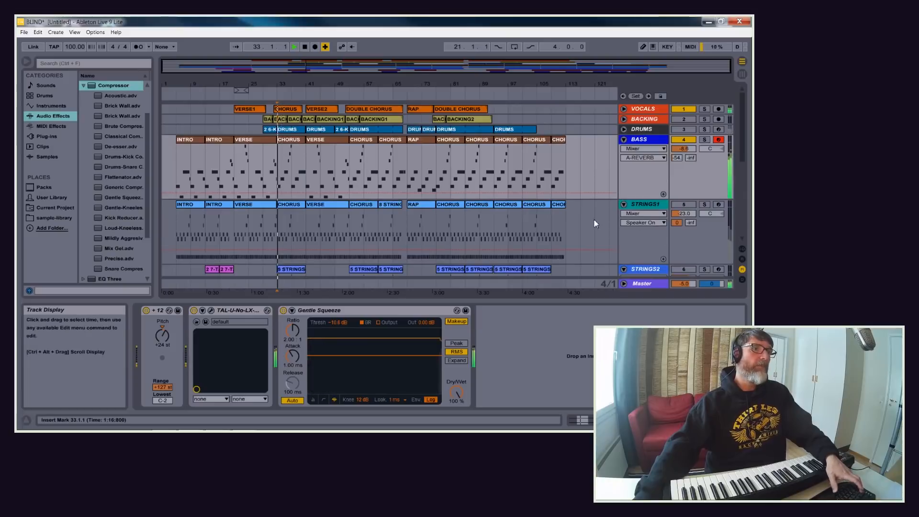
pyautogui.press('space')
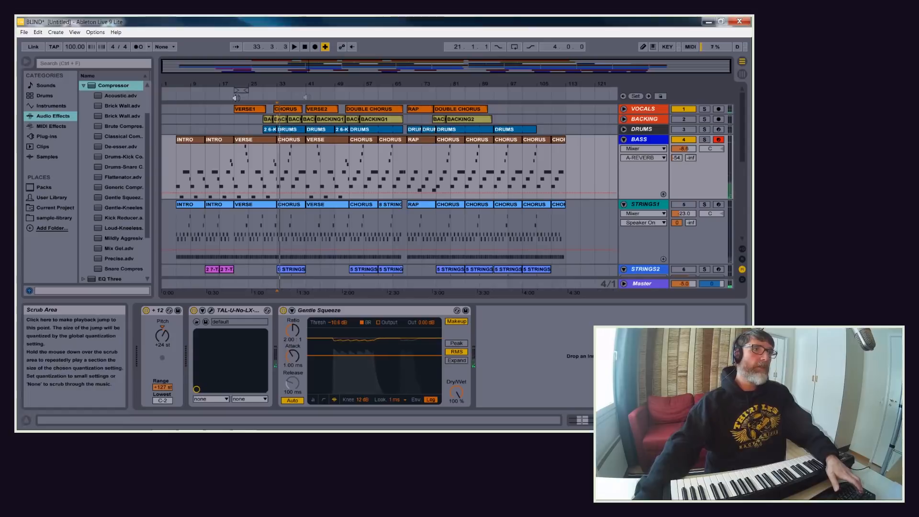
pyautogui.click(307, 97)
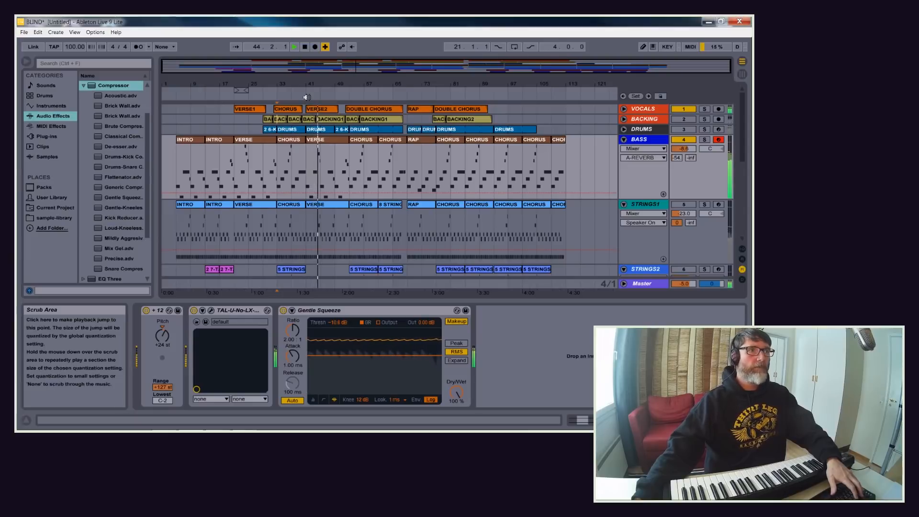
pyautogui.press('space')
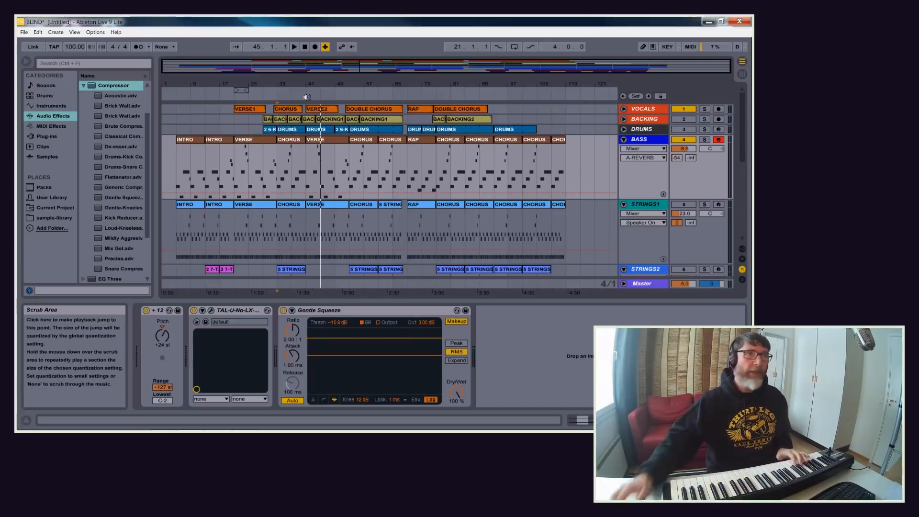
pyautogui.click(274, 93)
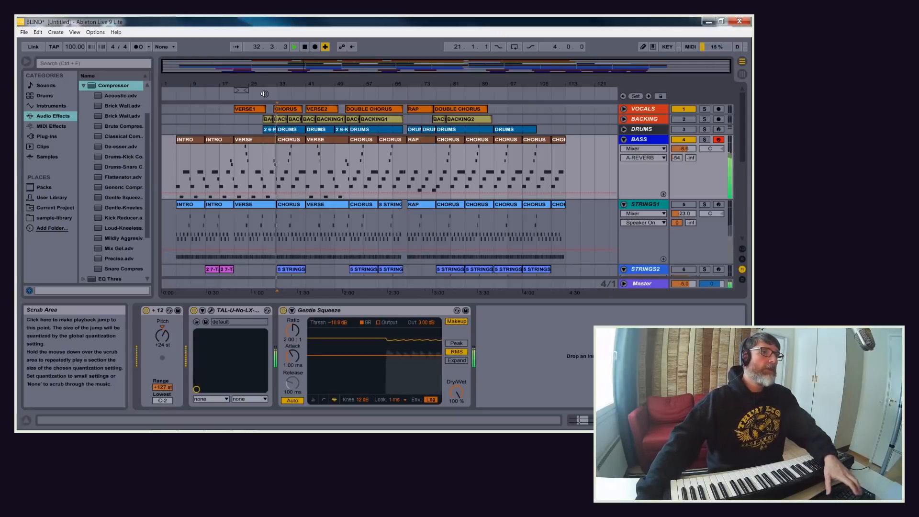
pyautogui.click(267, 93)
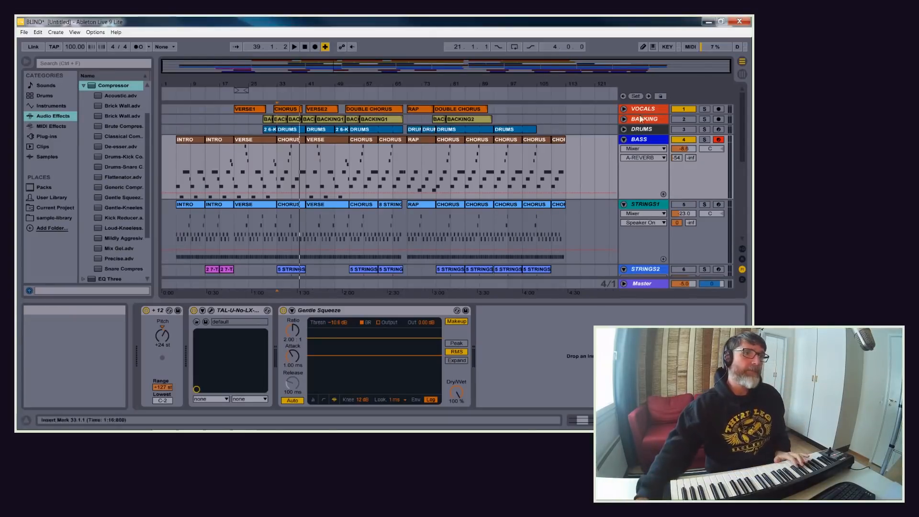
pyautogui.click(310, 95)
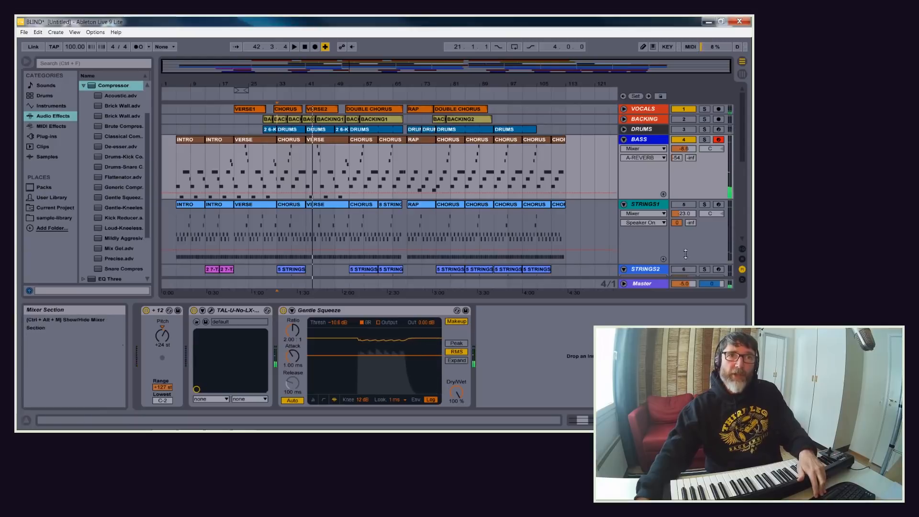
# Step: Reactivate the STRINGS1 track and play VERSE2 and the CHORUS to hear it with the vocals and bass
pyautogui.click(684, 203)
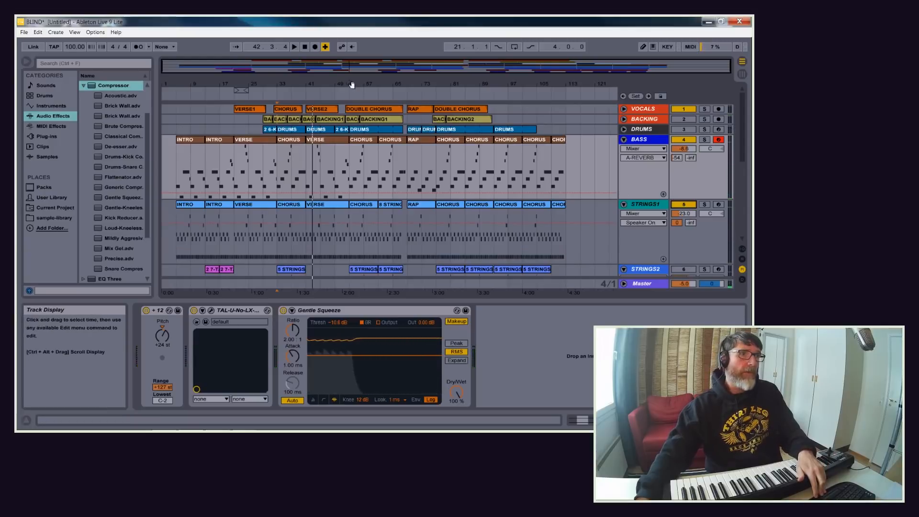
pyautogui.click(307, 95)
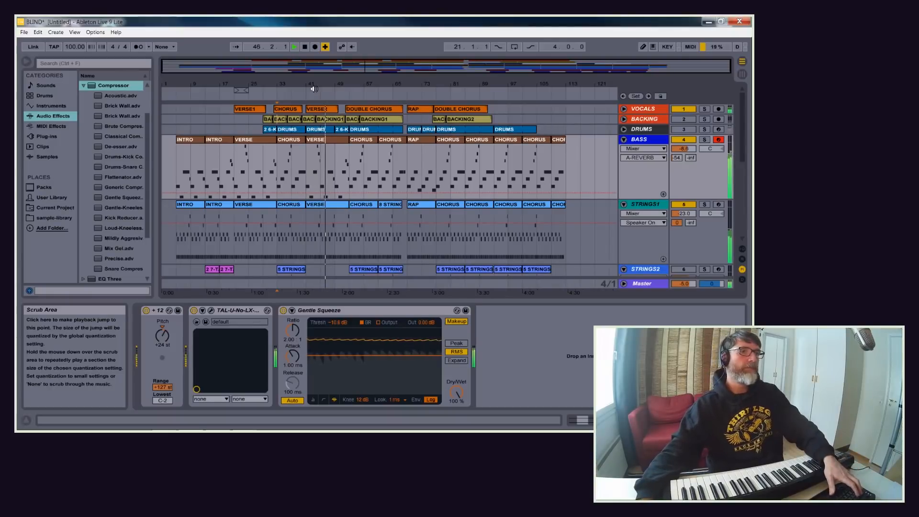
pyautogui.press('space')
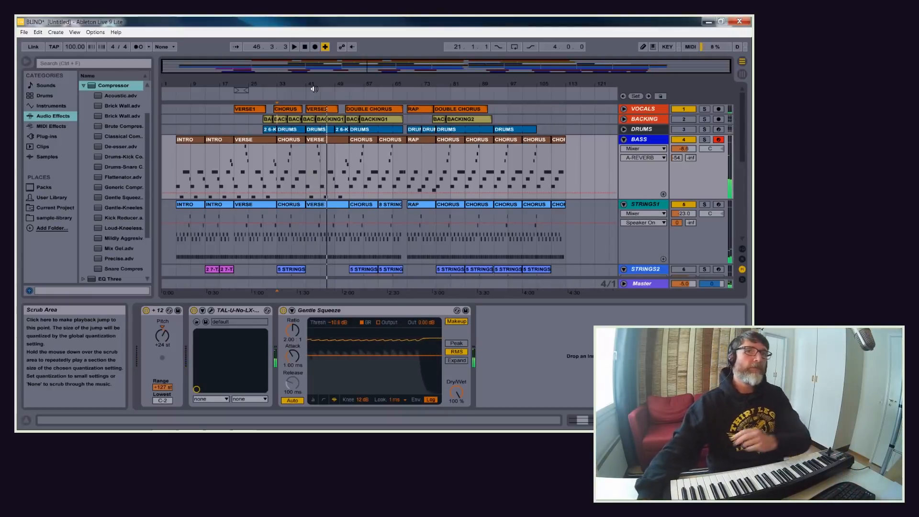
pyautogui.click(275, 95)
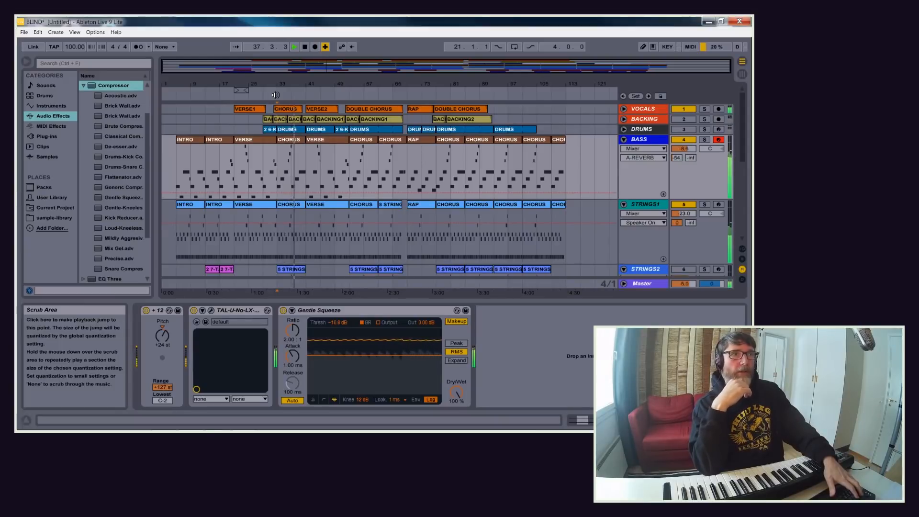
pyautogui.press('space')
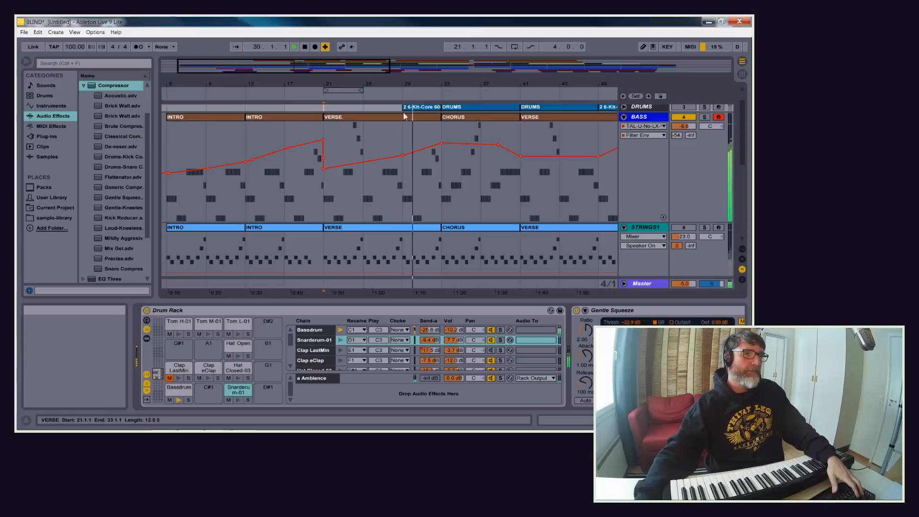
# Step: Open the BASS track's VERSE clip in the note editor and play it to examine its note pattern
pyautogui.press('space')
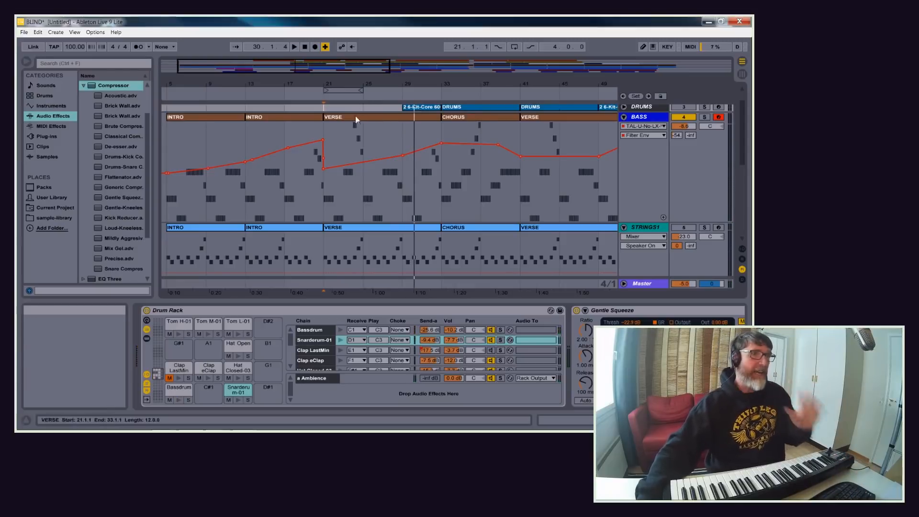
pyautogui.click(341, 189)
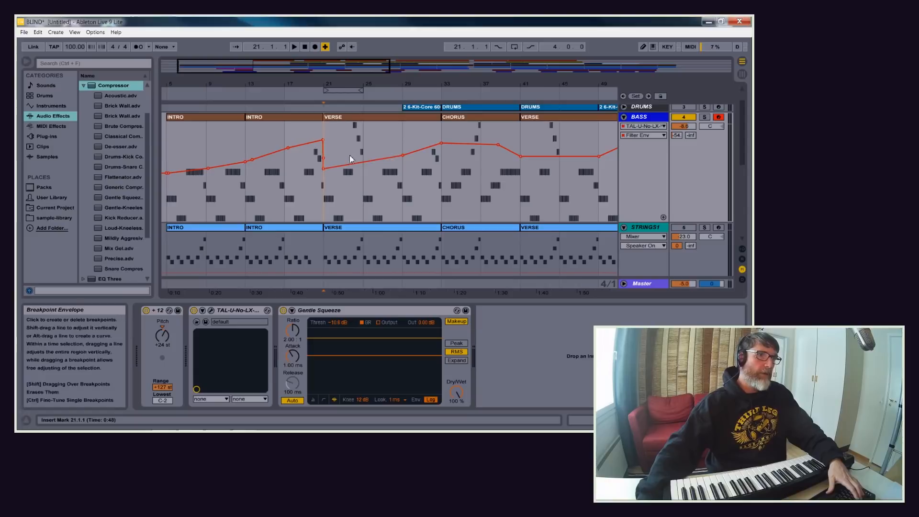
pyautogui.click(343, 116)
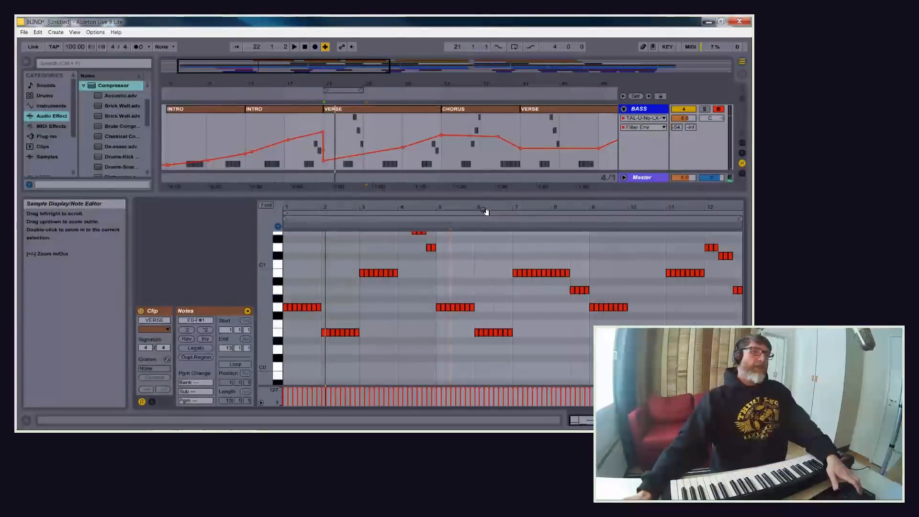
pyautogui.press('space')
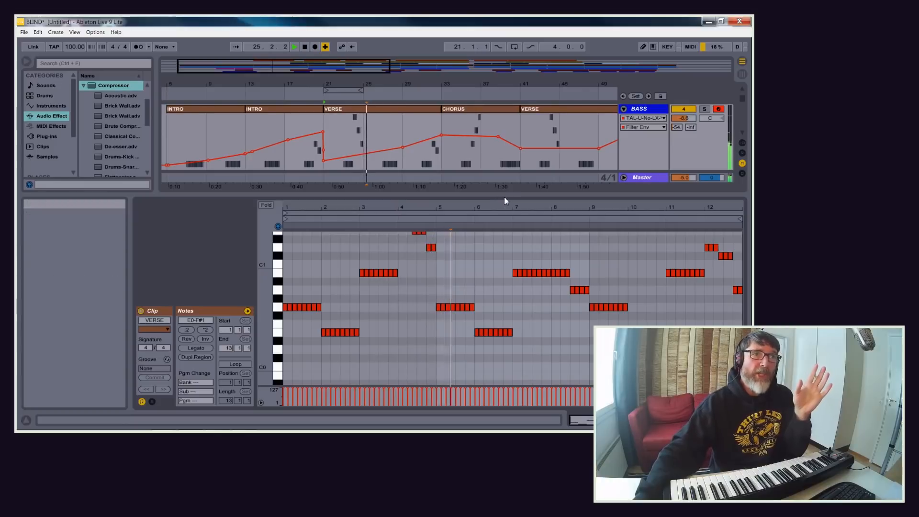
pyautogui.moveTo(504, 197); pyautogui.dragTo(518, 252)
pyautogui.press('space')
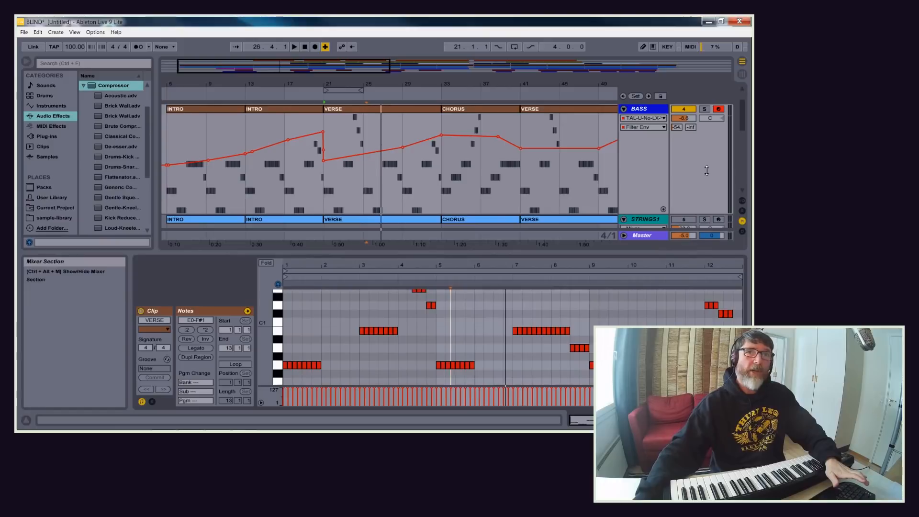
# Step: Play the BASS track's VERSE and open its TAL-U-No-LX synth to examine the BAS Pulse Bass 2 FMR preset
pyautogui.click(624, 108)
pyautogui.press('space')
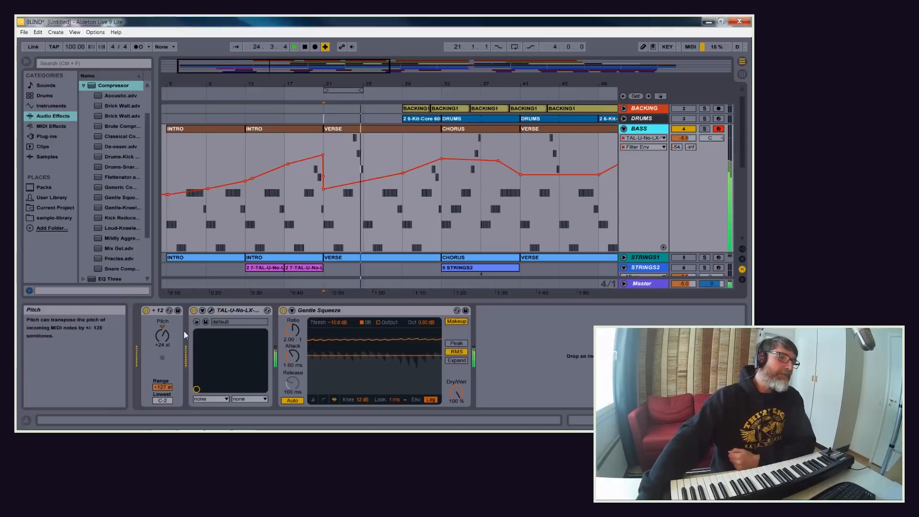
pyautogui.click(211, 311)
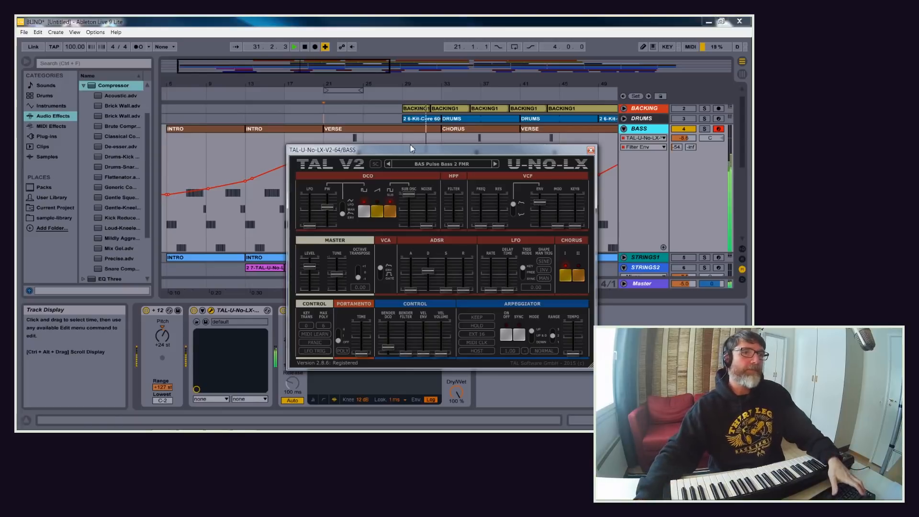
pyautogui.press('space')
pyautogui.moveTo(430, 152); pyautogui.dragTo(414, 151)
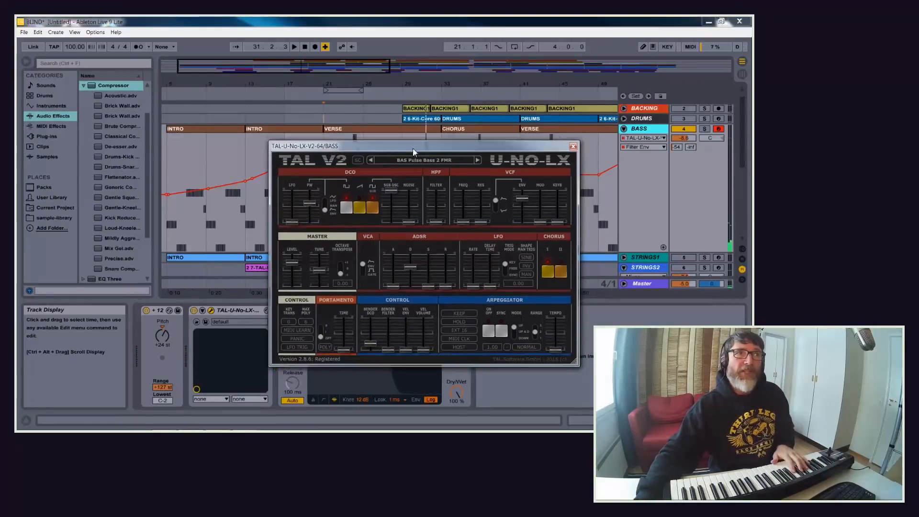
pyautogui.click(719, 131)
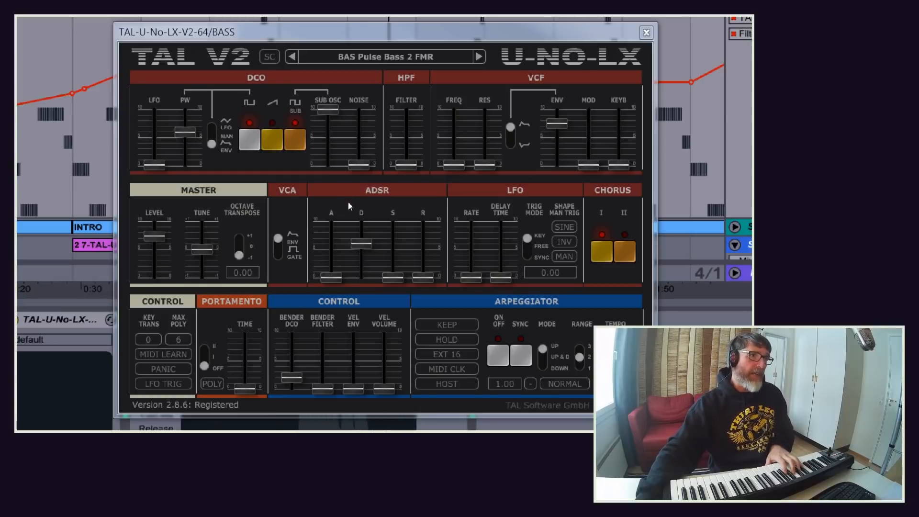
pyautogui.click(376, 205)
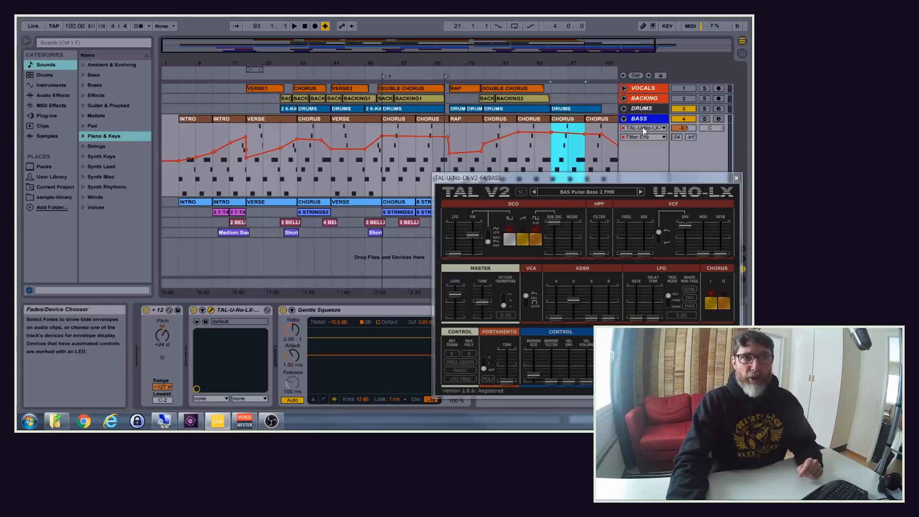
# Step: Choose Filter Env as the automation parameter shown on the BASS track and inspect its envelope
pyautogui.click(648, 139)
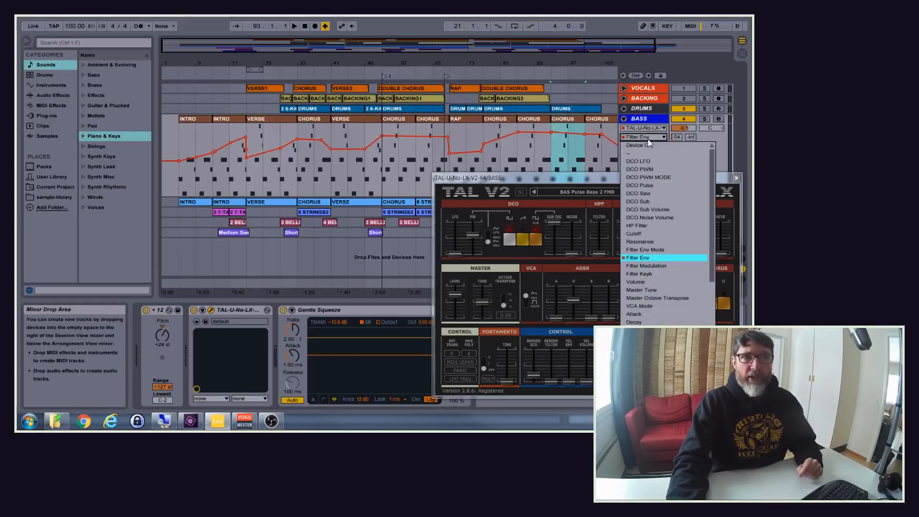
pyautogui.click(650, 258)
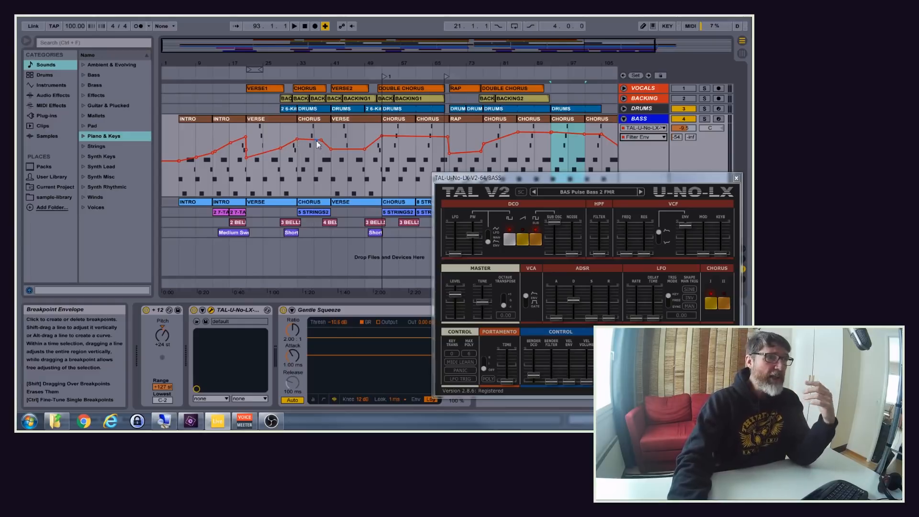
pyautogui.moveTo(322, 138)
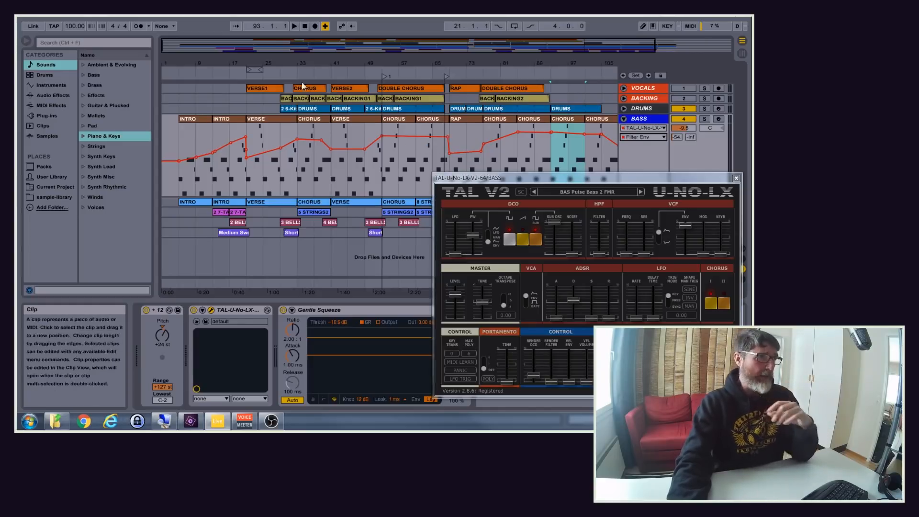
# Step: Play from the second INTRO into the VERSE to hear how the Filter Env automation shapes the bass across the arrangement
pyautogui.click(229, 74)
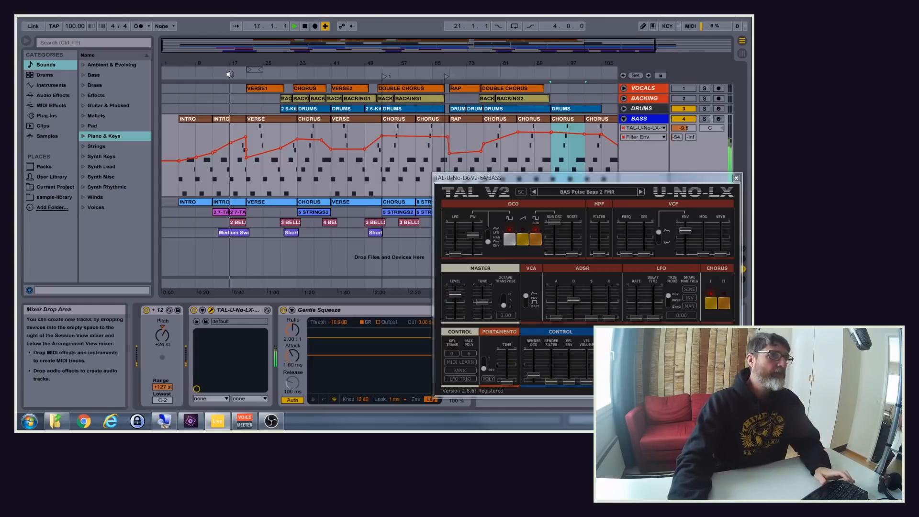
pyautogui.click(208, 75)
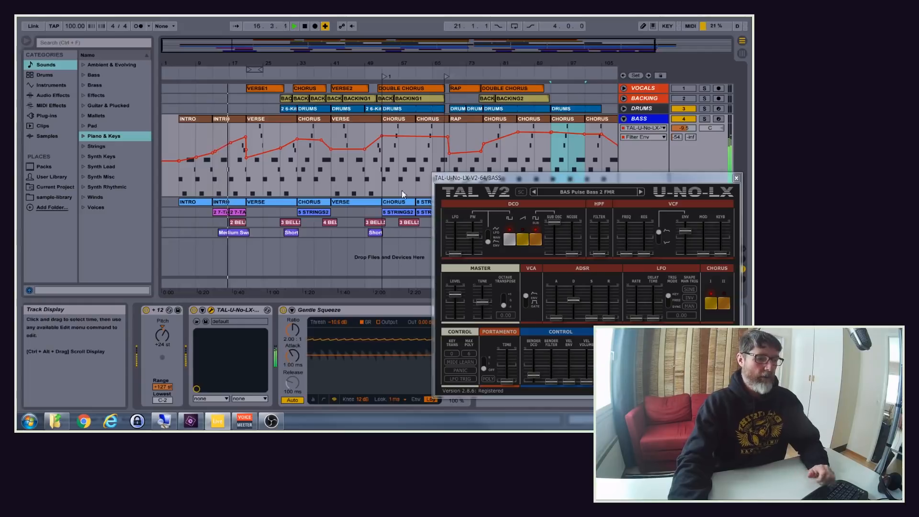
pyautogui.press('F11')
pyautogui.press('F11')
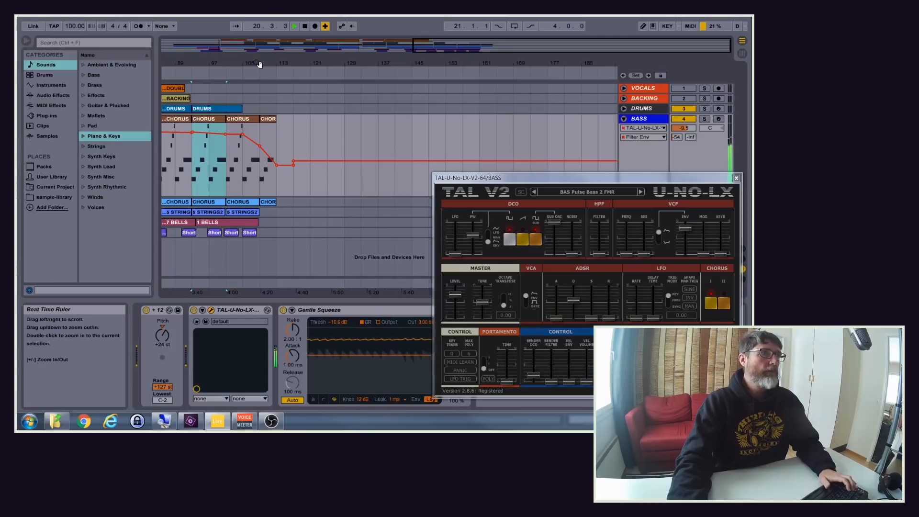
pyautogui.moveTo(254, 63); pyautogui.dragTo(451, 59)
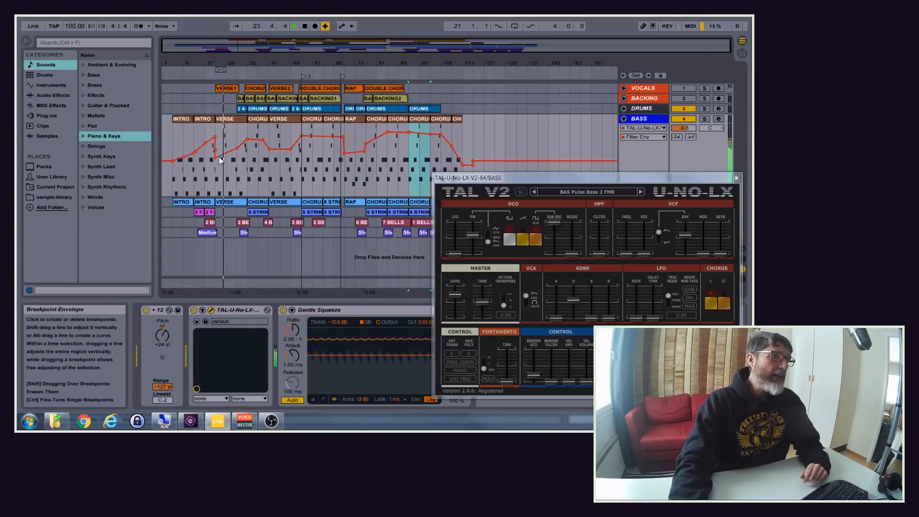
pyautogui.moveTo(227, 134)
pyautogui.mouseDown()
pyautogui.moveTo(233, 160)
pyautogui.moveTo(236, 143)
pyautogui.mouseUp()
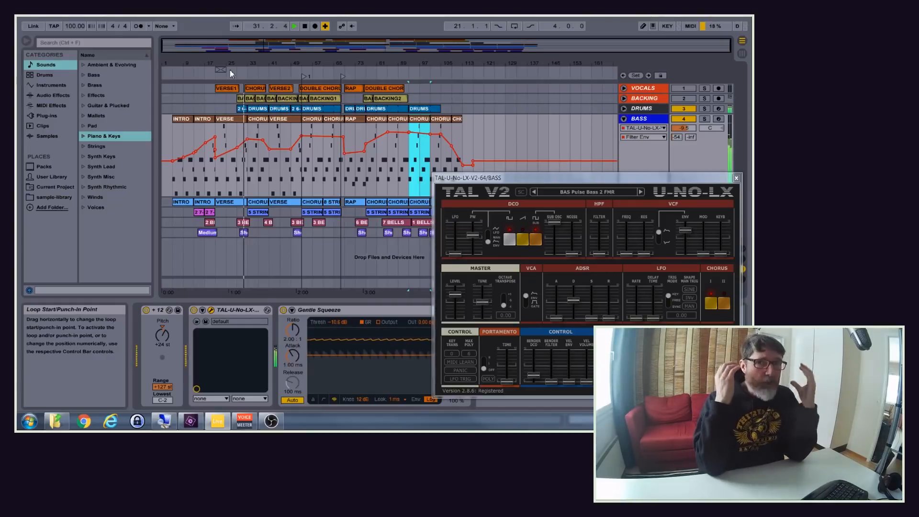
pyautogui.press('space')
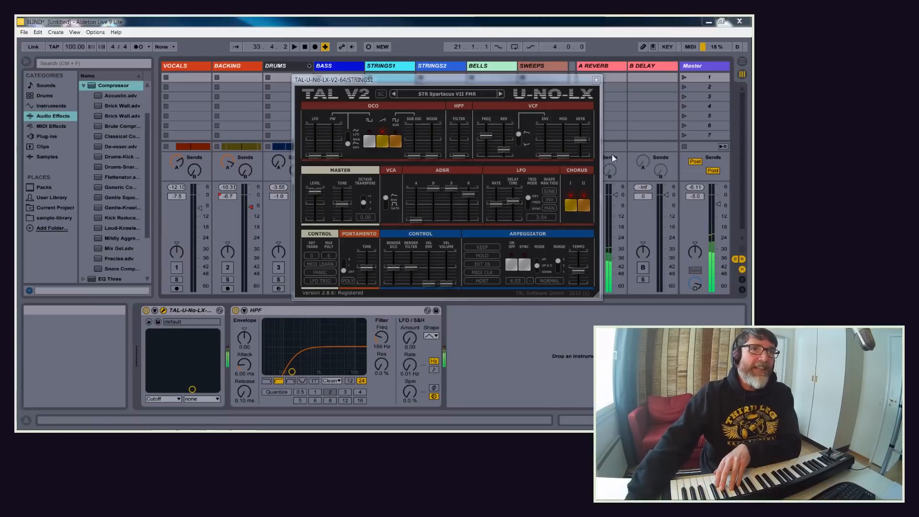
# Step: Move the STRINGS1 synth window clear of the mixer and select the A REVERB return track to examine its Large Space Chorus reverb
pyautogui.moveTo(552, 84); pyautogui.dragTo(475, 50)
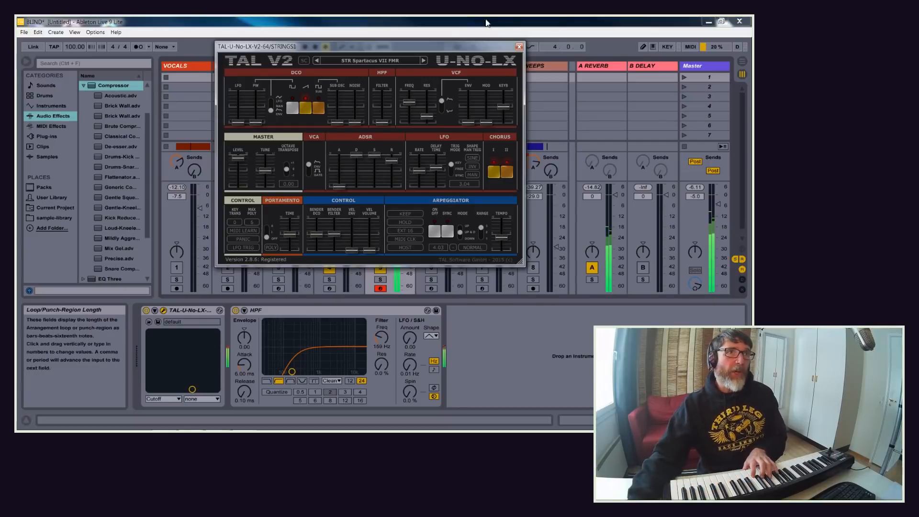
pyautogui.moveTo(447, 46); pyautogui.dragTo(484, 273)
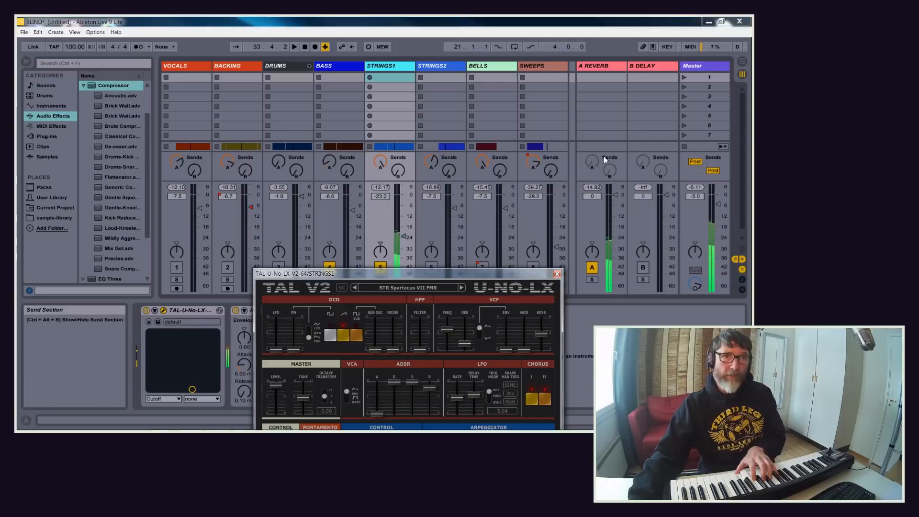
pyautogui.click(602, 68)
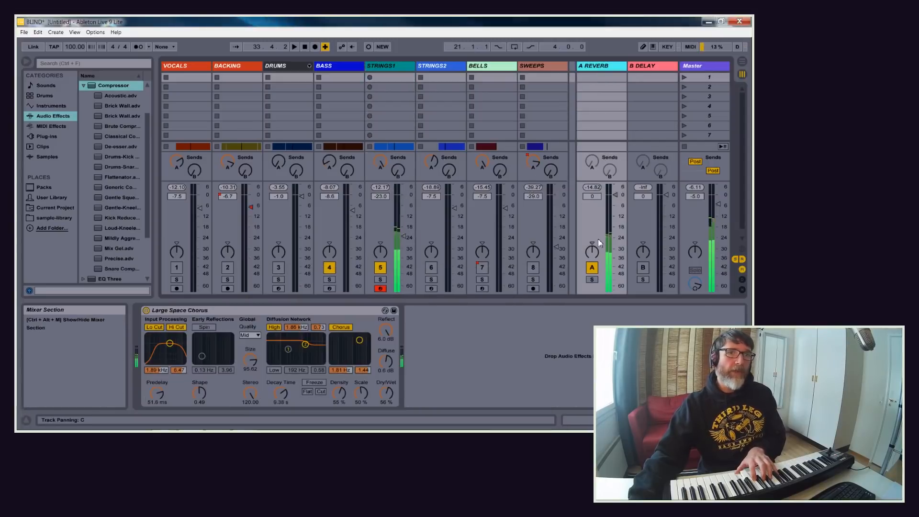
# Step: Deactivate and reactivate the A REVERB return to compare the strings without and with reverb
pyautogui.click(592, 268)
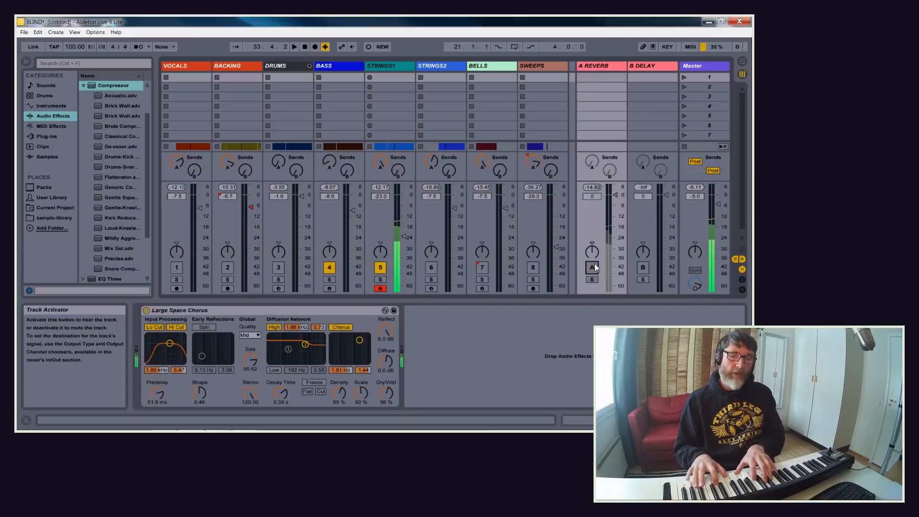
pyautogui.click(593, 267)
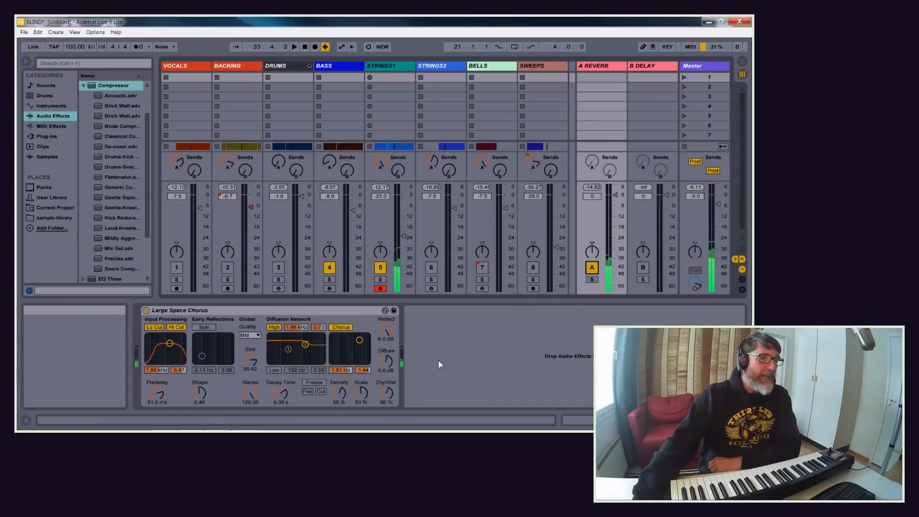
# Step: Open the STRINGS1 device chain and raise the HPF device's filter frequency to 6.94 kHz
pyautogui.click(383, 66)
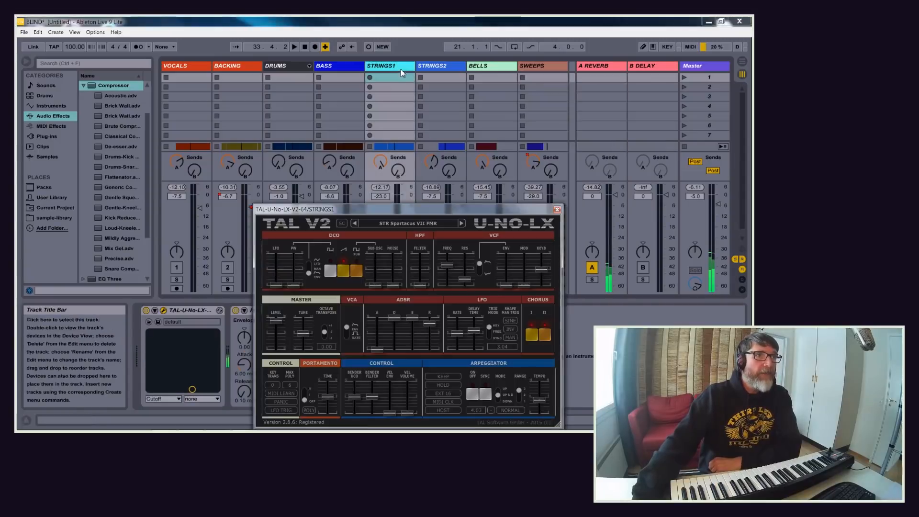
pyautogui.moveTo(482, 214); pyautogui.dragTo(573, 101)
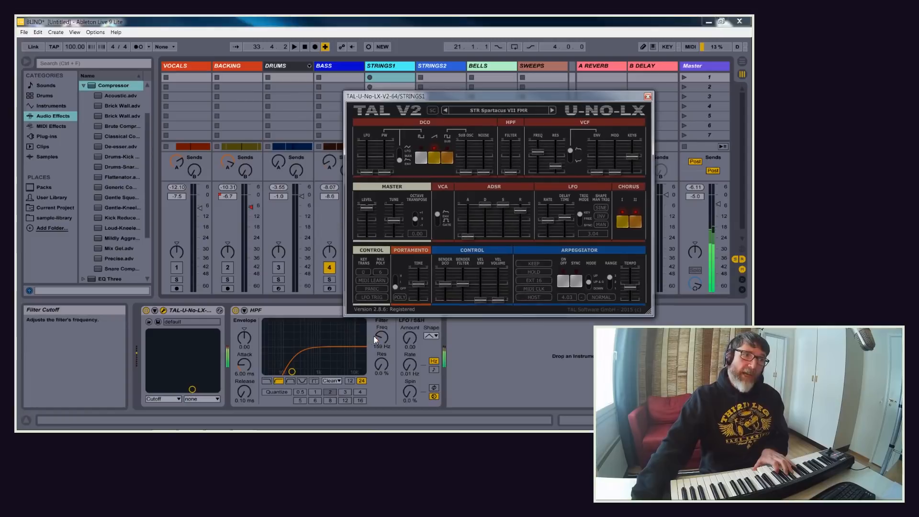
pyautogui.moveTo(377, 337); pyautogui.dragTo(377, 293)
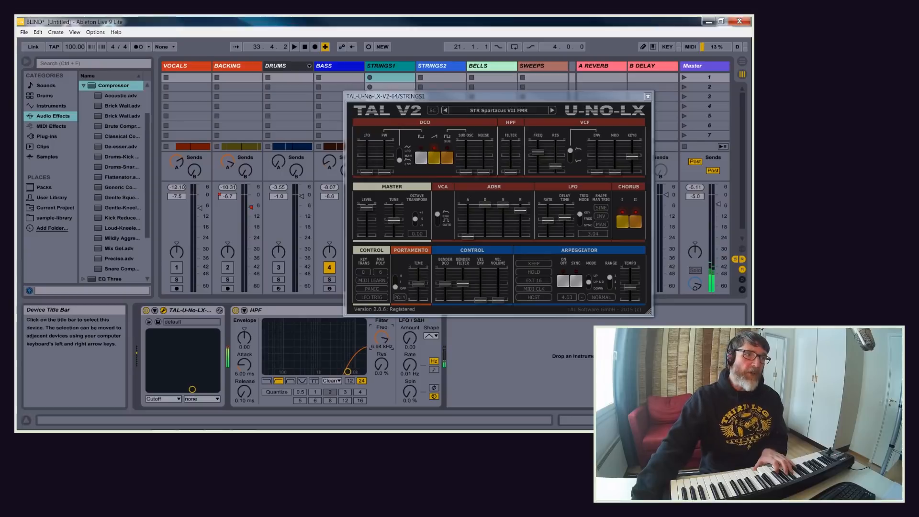
# Step: Switch off the HPF device on STRINGS1 and raise the TAL-U-No-LX synth's own HPF filter to about midway
pyautogui.click(236, 310)
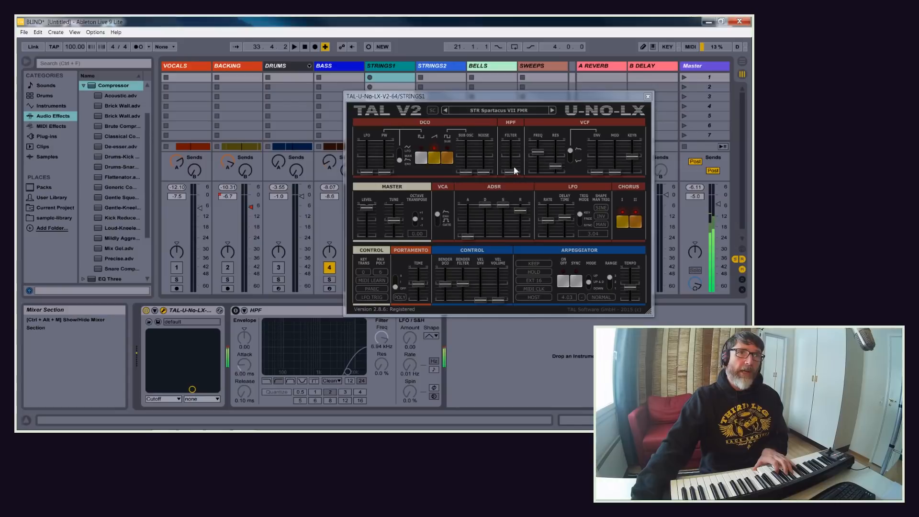
pyautogui.moveTo(512, 173); pyautogui.dragTo(516, 163)
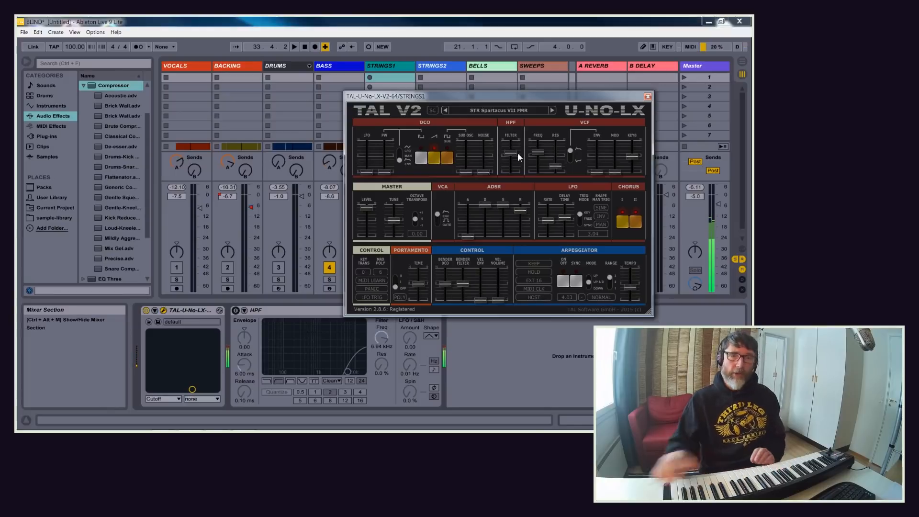
# Step: Show the TAL-U-No-LX Cutoff automation on STRINGS1 in the arrangement, keeping the synth window clear of the track's envelope
pyautogui.moveTo(564, 95); pyautogui.dragTo(420, 98)
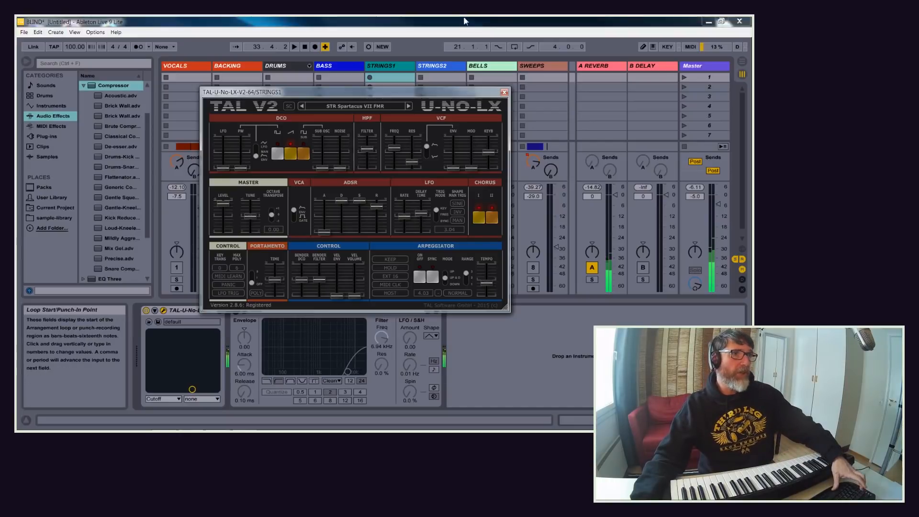
pyautogui.press('Tab')
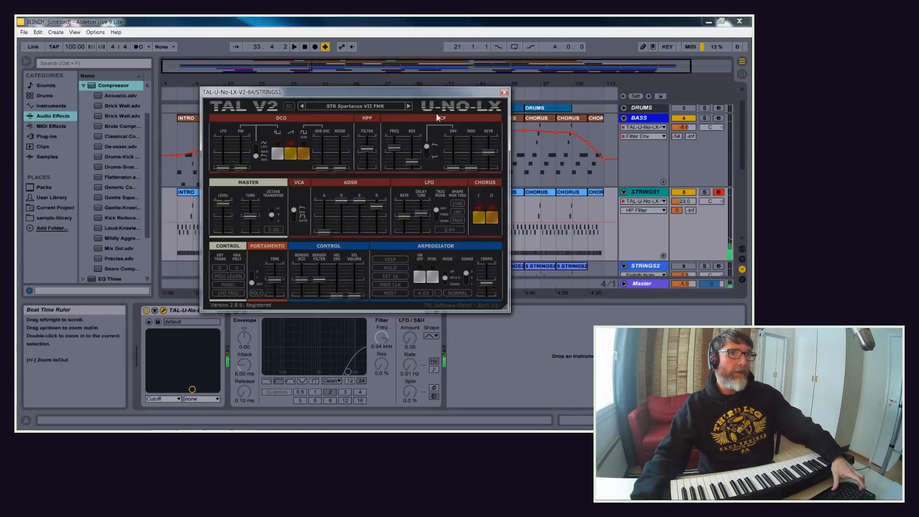
pyautogui.moveTo(436, 97); pyautogui.dragTo(504, 273)
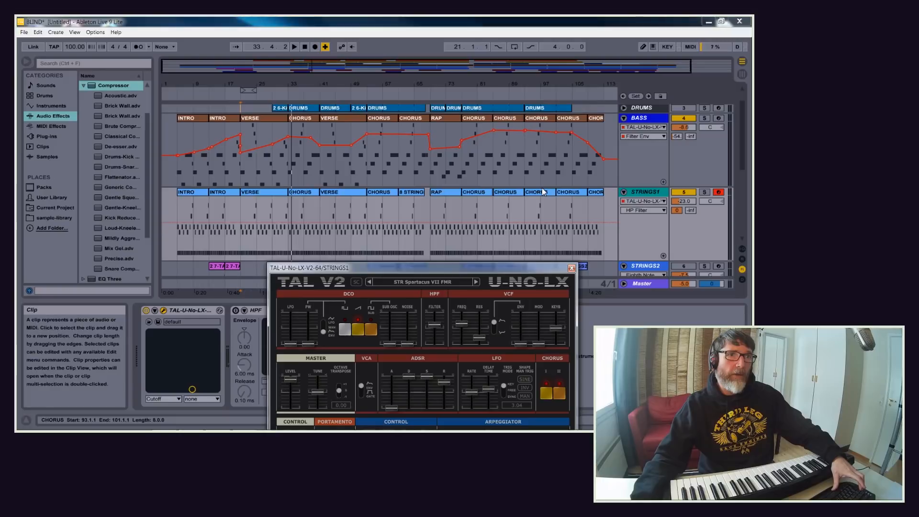
pyautogui.click(632, 201)
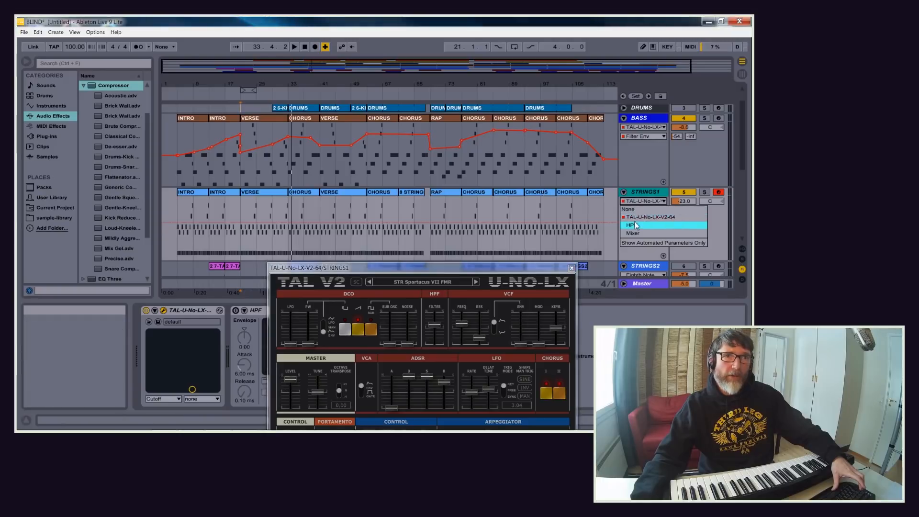
pyautogui.click(636, 218)
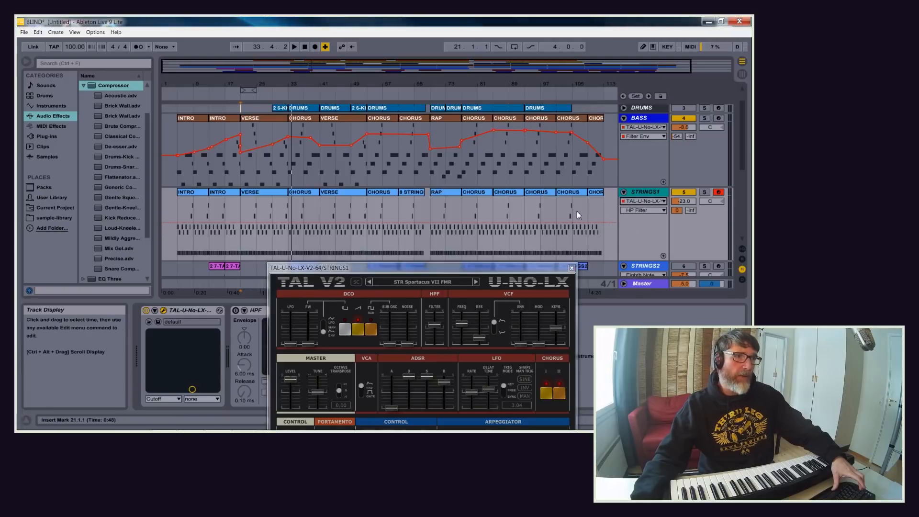
pyautogui.scroll(-2, 577, 209)
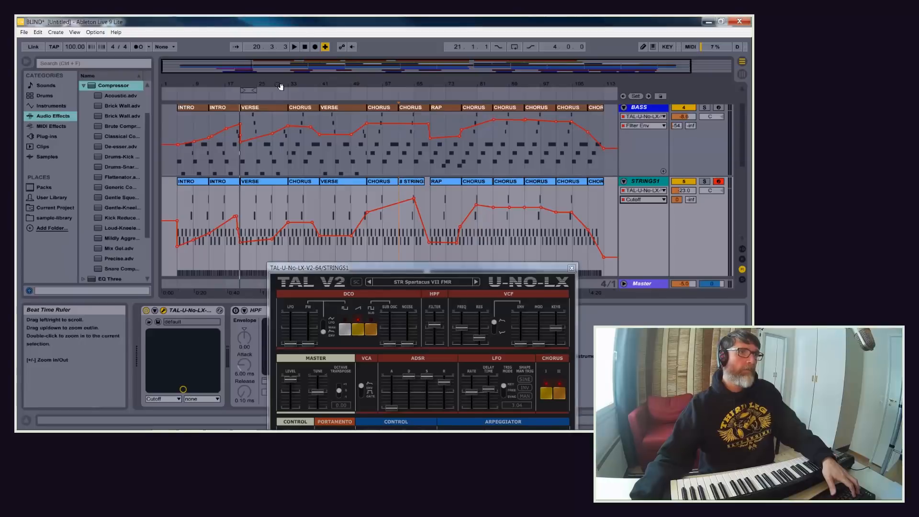
# Step: Play from about bar 49 of the second VERSE into the CHORUS to hear the STRINGS1 Cutoff automation
pyautogui.moveTo(280, 87); pyautogui.dragTo(281, 112)
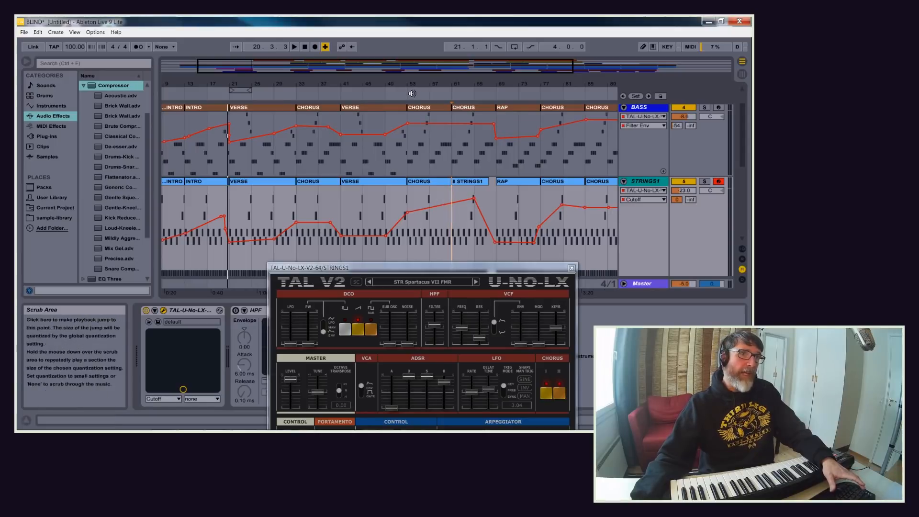
pyautogui.click(386, 99)
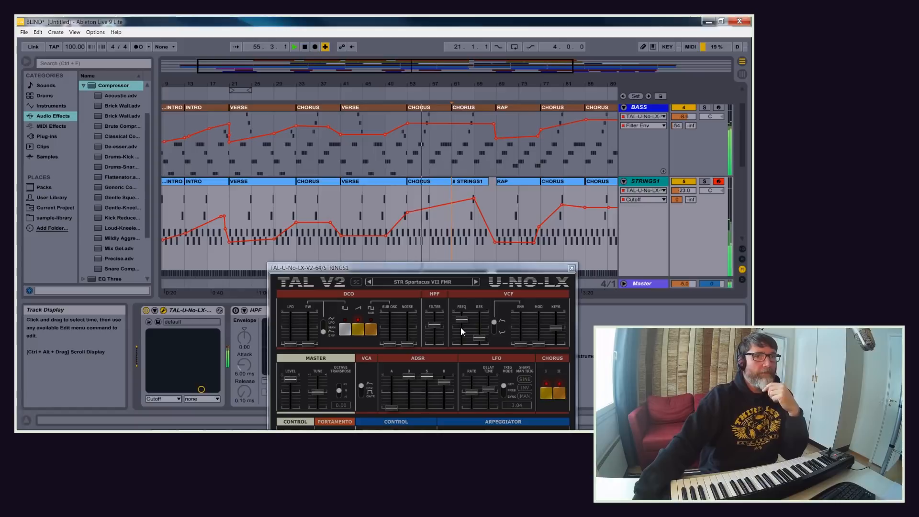
pyautogui.press('space')
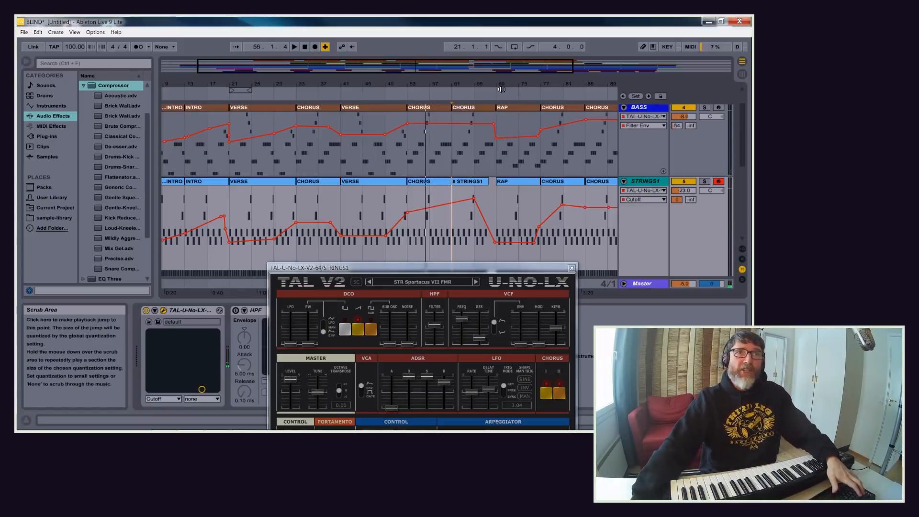
# Step: Activate the VOCALS track and play from the end of the double CHORUS into the RAP section
pyautogui.scroll(2, 668, 123)
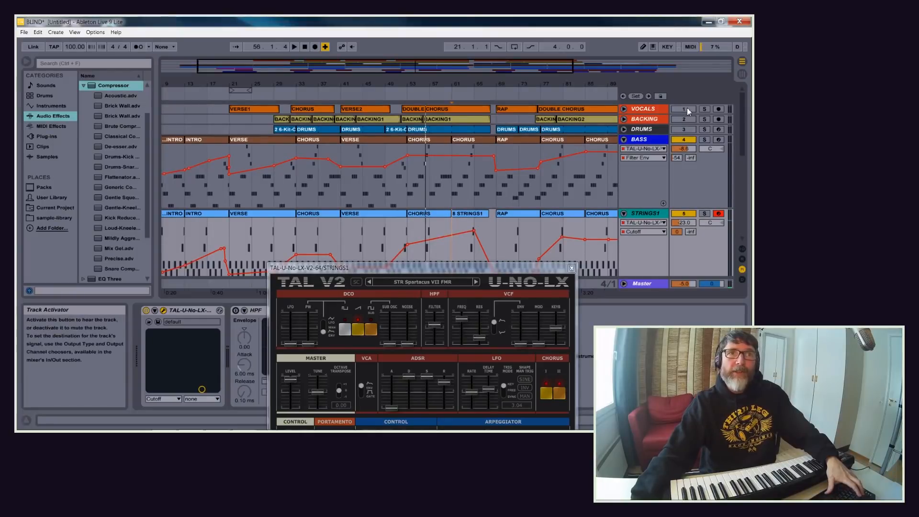
pyautogui.click(685, 109)
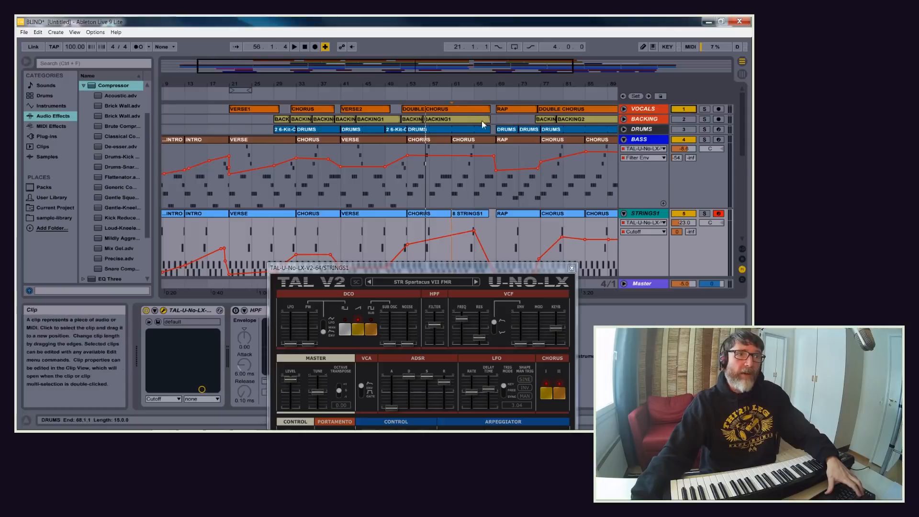
pyautogui.scroll(-1, 484, 123)
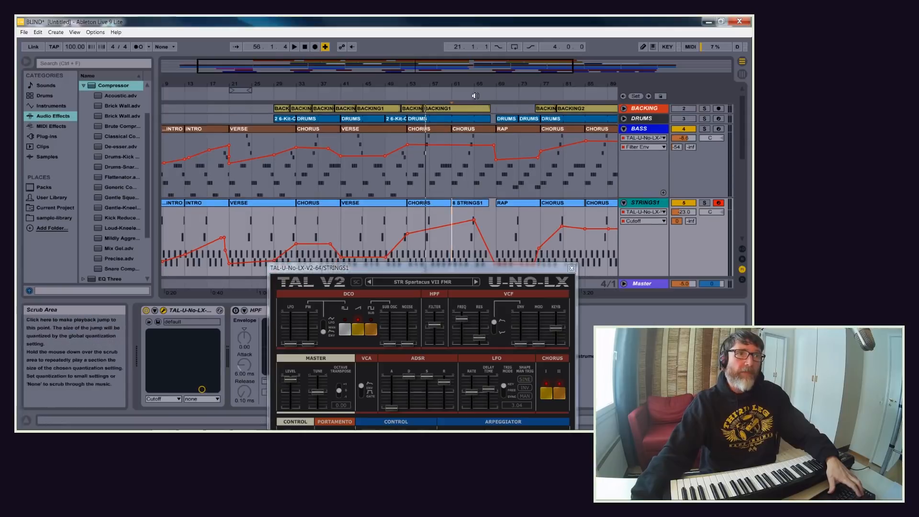
pyautogui.click(479, 89)
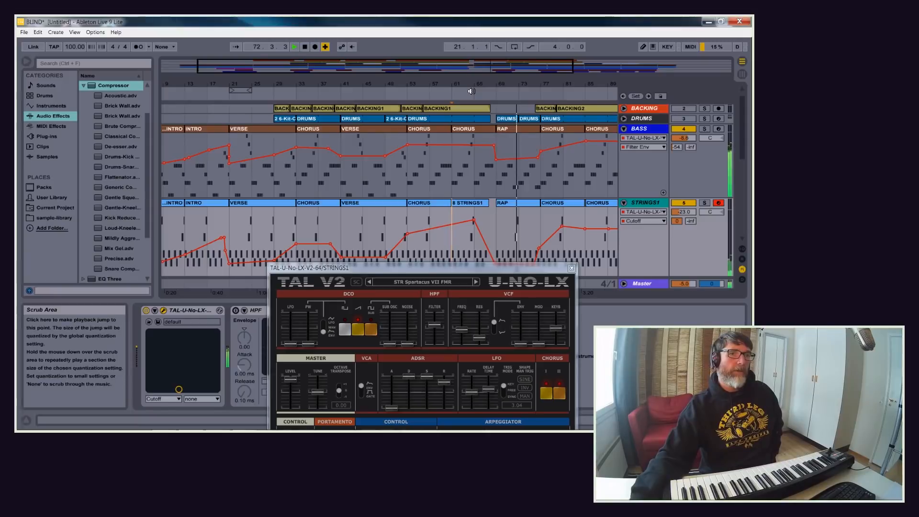
pyautogui.press('space')
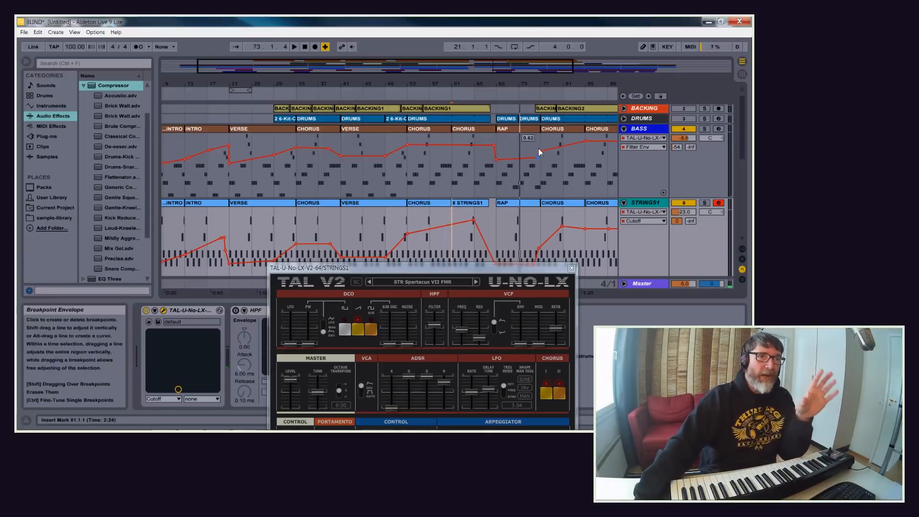
# Step: Choose TAL-U-No-LX Cutoff as the automation parameter shown on the STRINGS2 track
pyautogui.moveTo(495, 264); pyautogui.dragTo(460, 282)
pyautogui.click(466, 262)
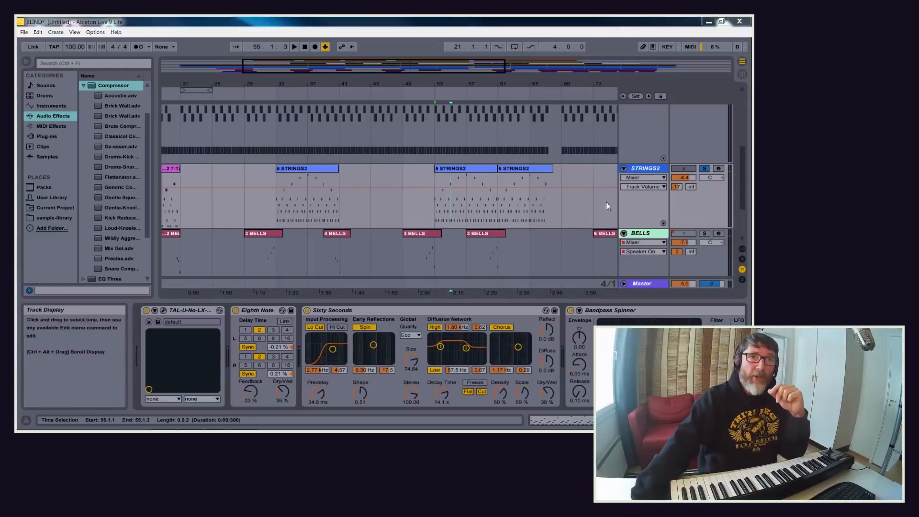
pyautogui.click(652, 179)
pyautogui.click(651, 193)
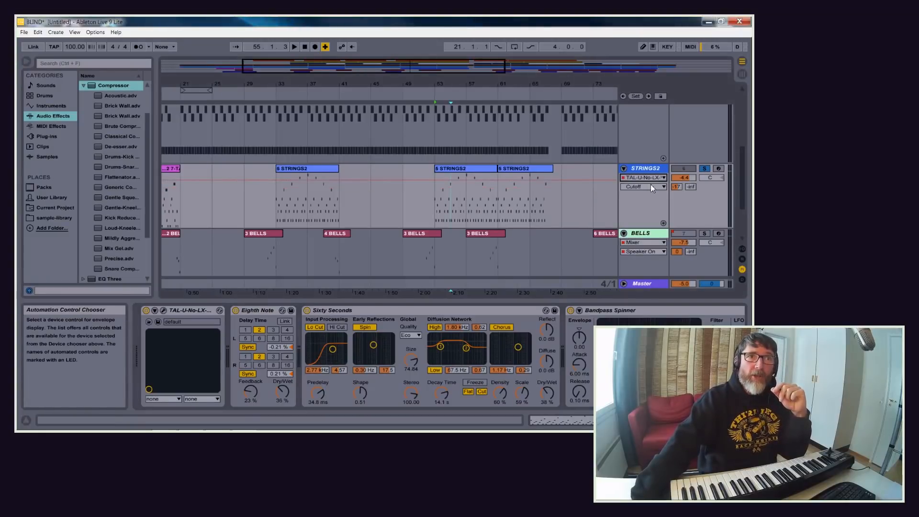
pyautogui.click(651, 185)
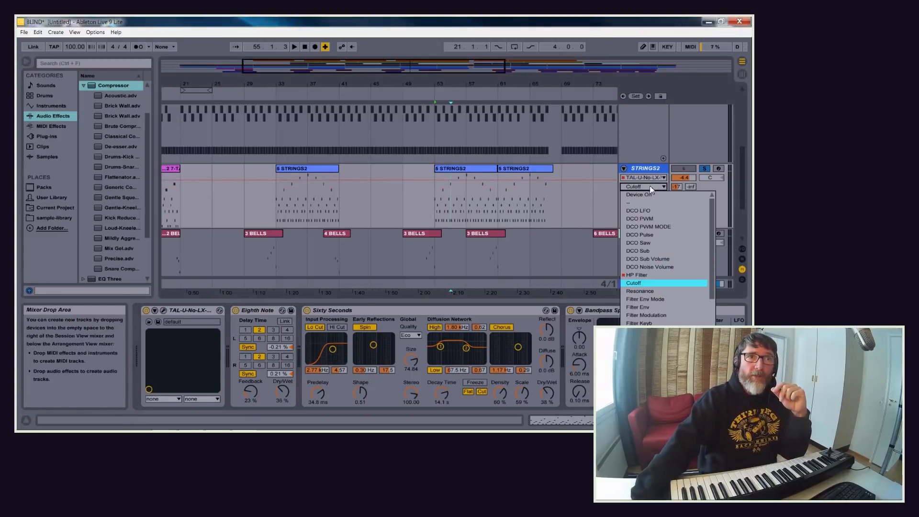
pyautogui.click(650, 284)
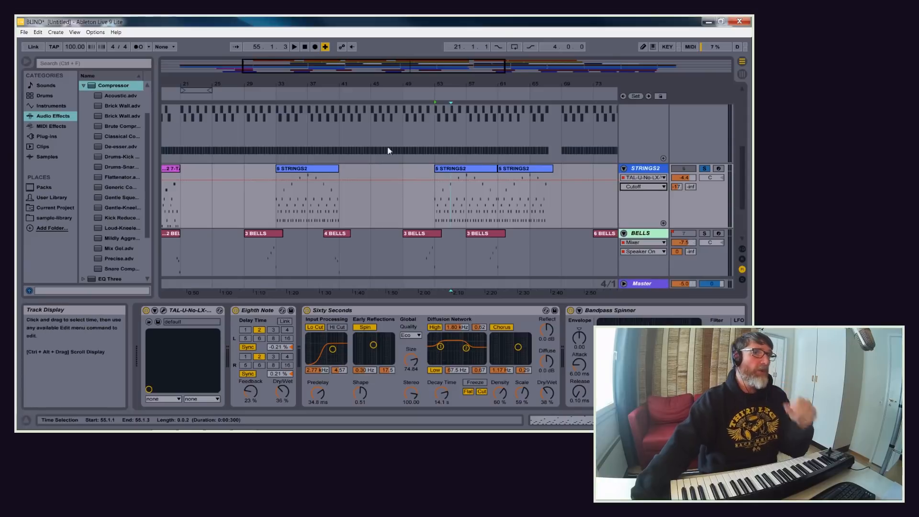
# Step: Unsolo STRINGS2 and play the CHORUS from about bar 53, muting STRINGS1 during playback to hear the STRINGS2 part
pyautogui.click(703, 170)
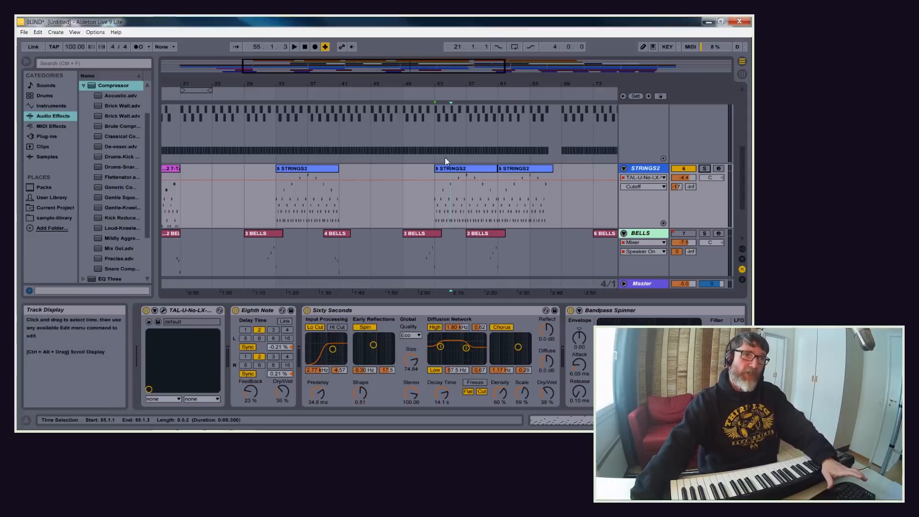
pyautogui.click(431, 95)
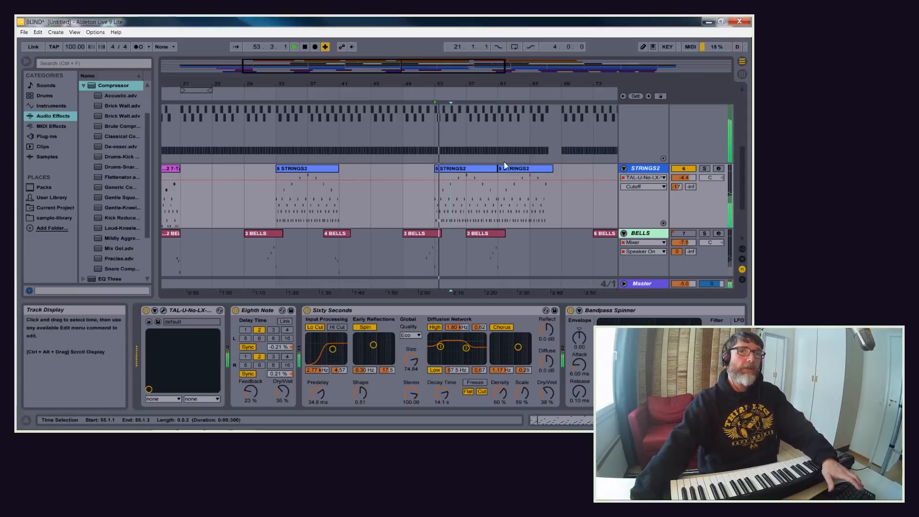
pyautogui.scroll(2, 504, 162)
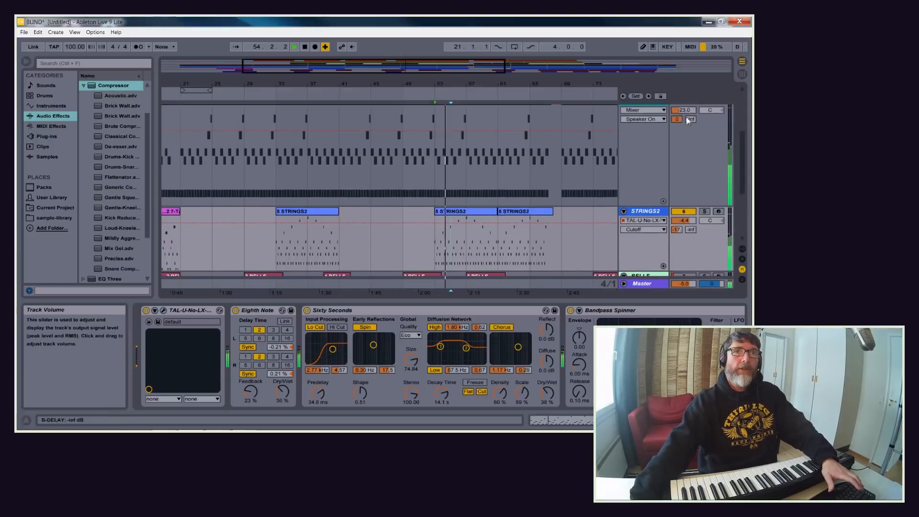
pyautogui.scroll(1, 685, 115)
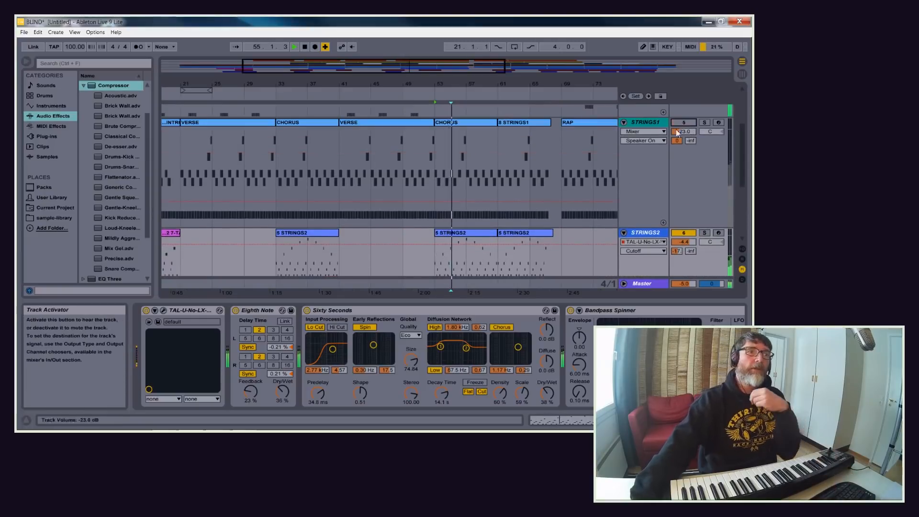
pyautogui.scroll(-1, 637, 162)
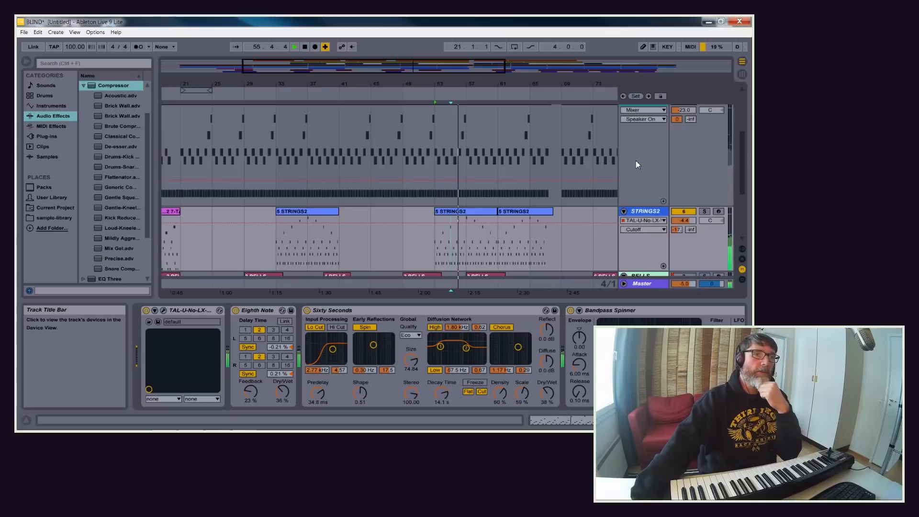
pyautogui.scroll(-1, 636, 164)
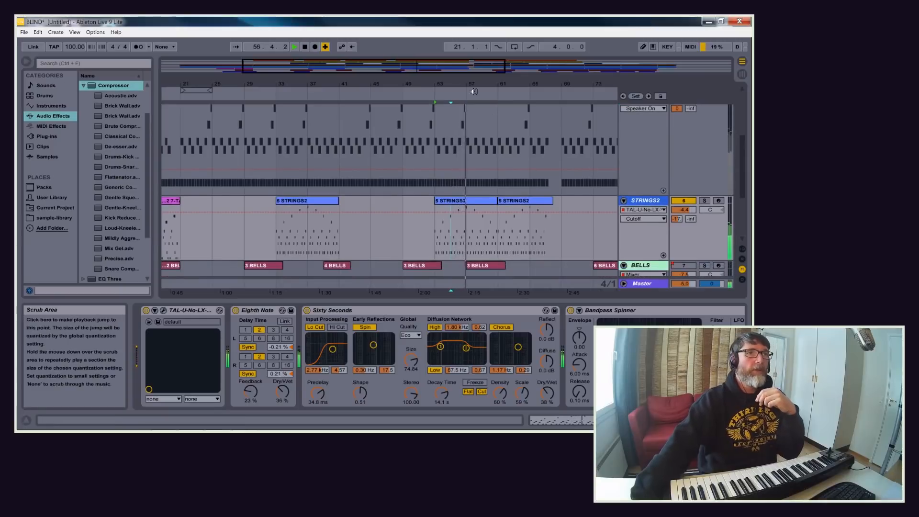
pyautogui.moveTo(469, 88)
pyautogui.mouseDown()
pyautogui.moveTo(470, 101)
pyautogui.moveTo(472, 87)
pyautogui.mouseUp()
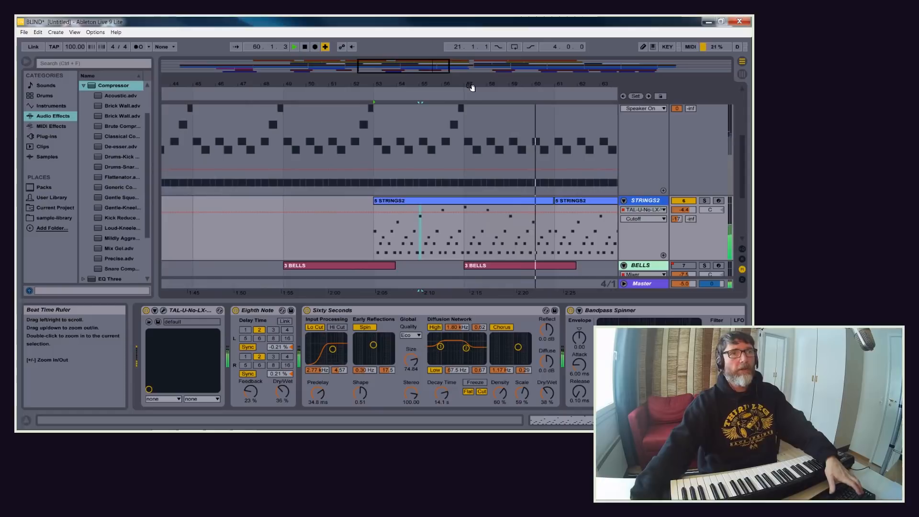
pyautogui.press('space')
# Step: Arm the STRINGS2 track so its synth sound can be played live from the MIDI keyboard
pyautogui.click(718, 201)
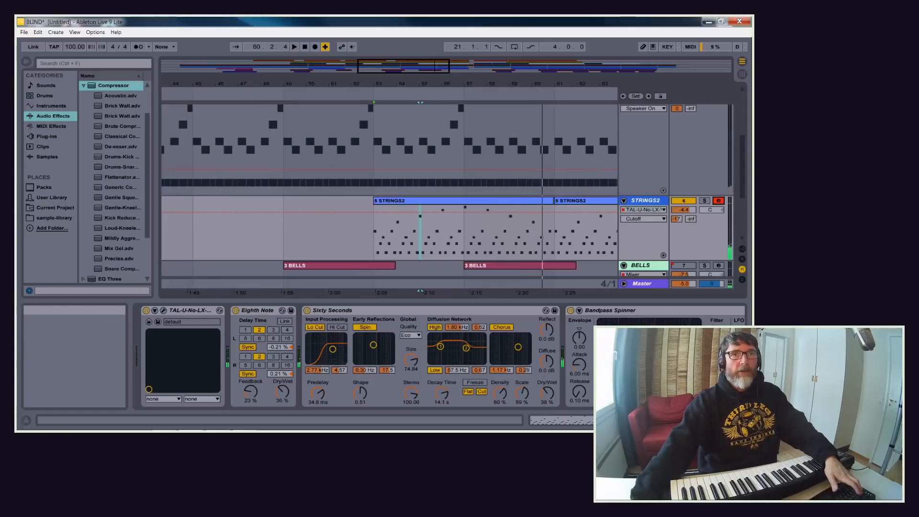
pyautogui.click(439, 267)
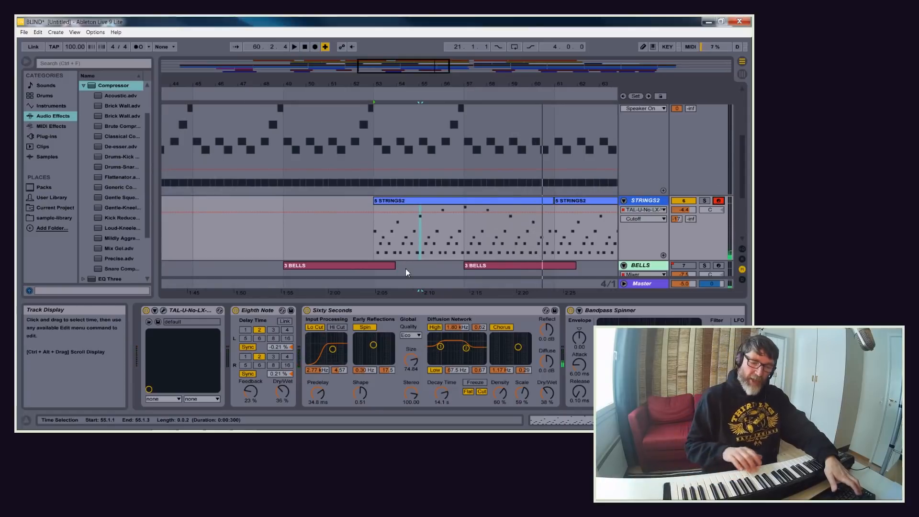
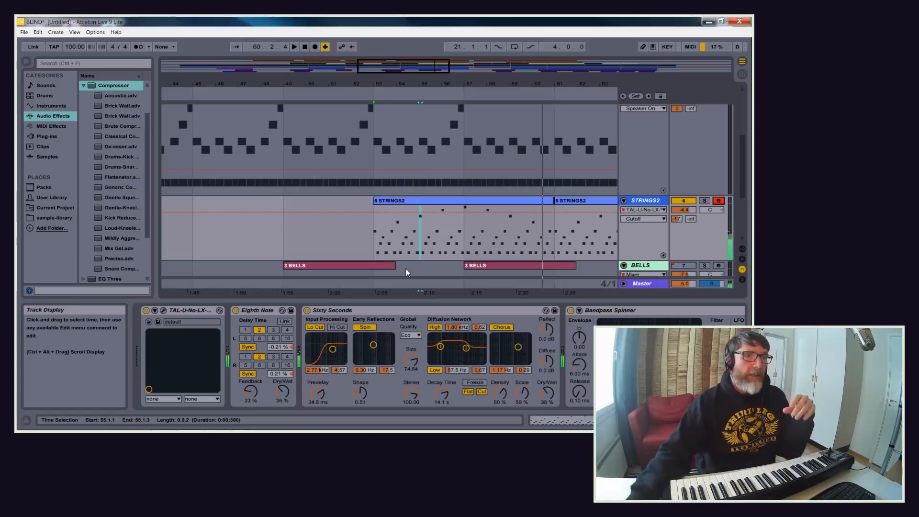
# Step: Open the STRINGS2 clip that starts at bar 53 for note editing
pyautogui.click(426, 203)
pyautogui.doubleClick(428, 205)
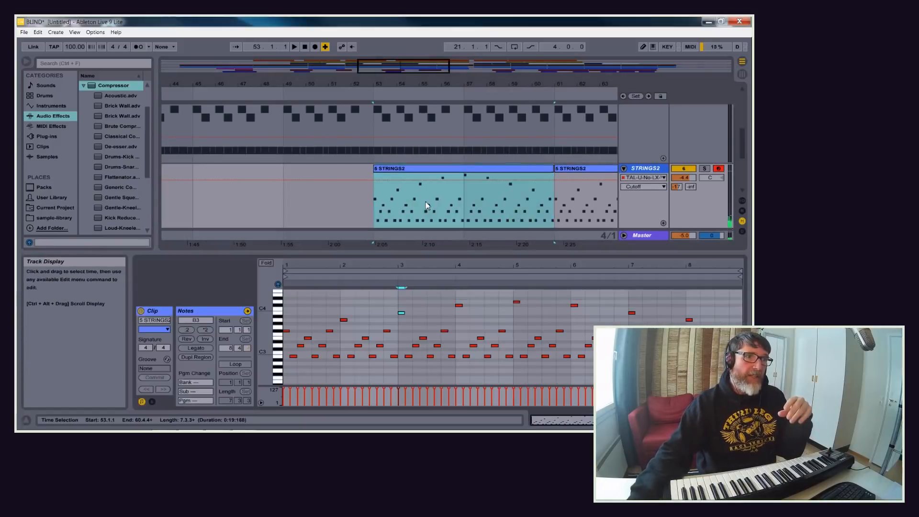
pyautogui.click(450, 314)
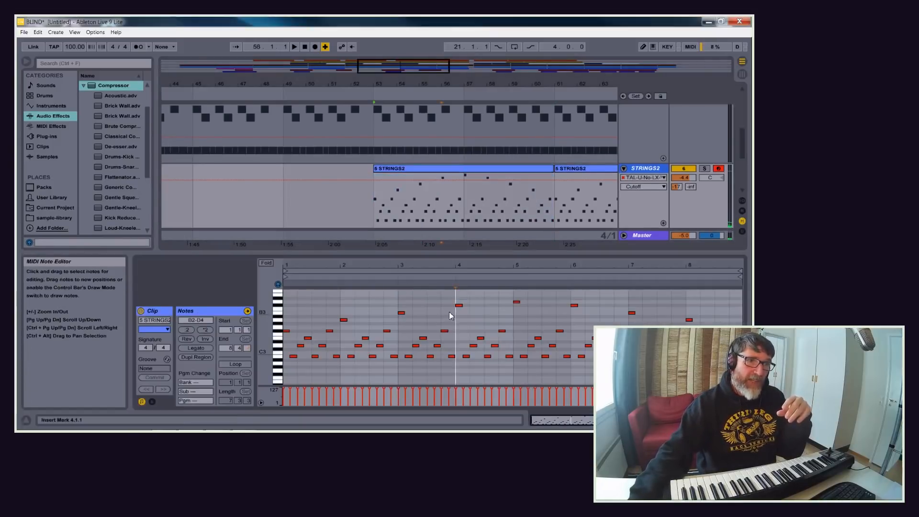
# Step: Try the high note at the clip's bar 4 on C4, raise it back to C#4, and play the STRINGS2 part
pyautogui.moveTo(459, 307); pyautogui.dragTo(460, 313)
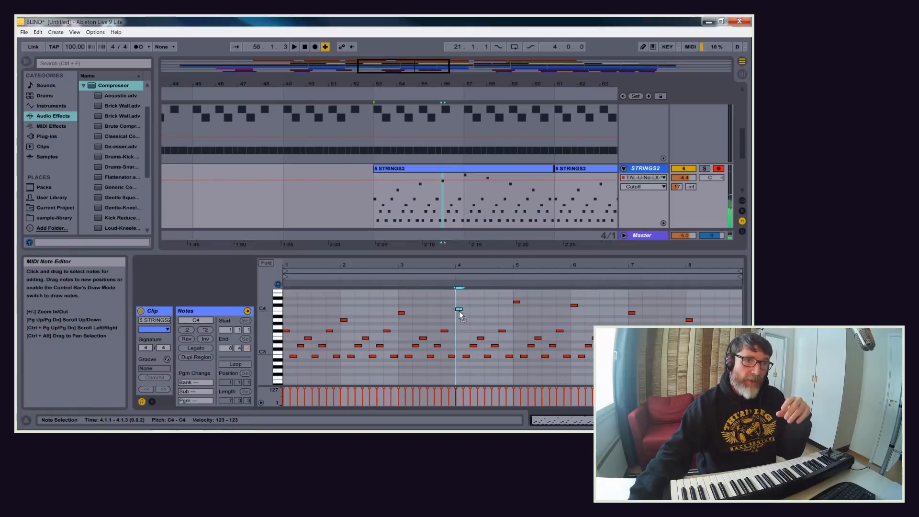
pyautogui.press('Up')
pyautogui.press('Up')
pyautogui.press('Up')
pyautogui.press('Up')
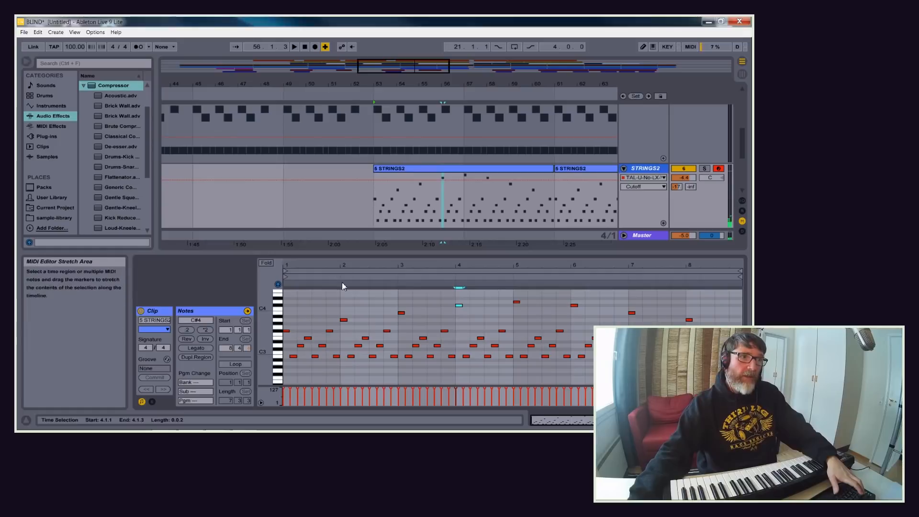
pyautogui.press('space')
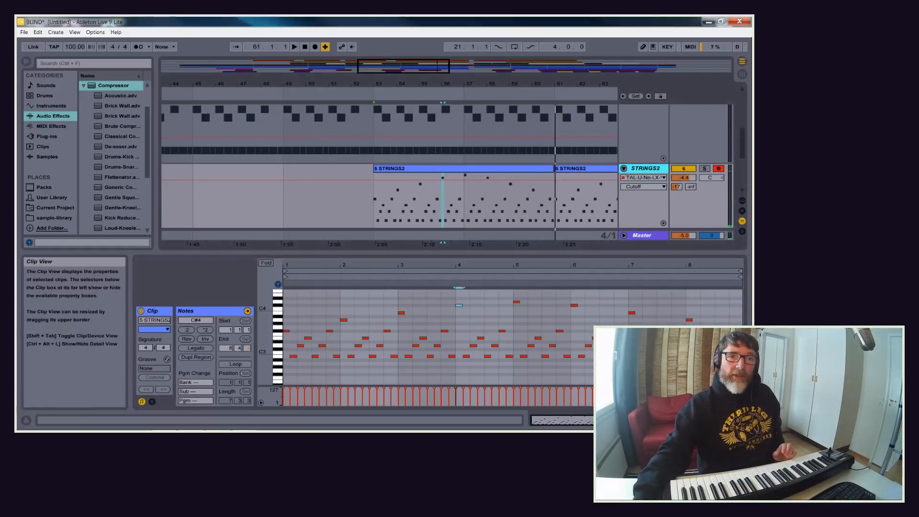
# Step: Show the STRINGS2 device chain and examine its TAL-U-No-LX synth settings, closing the synth window when done
pyautogui.click(670, 421)
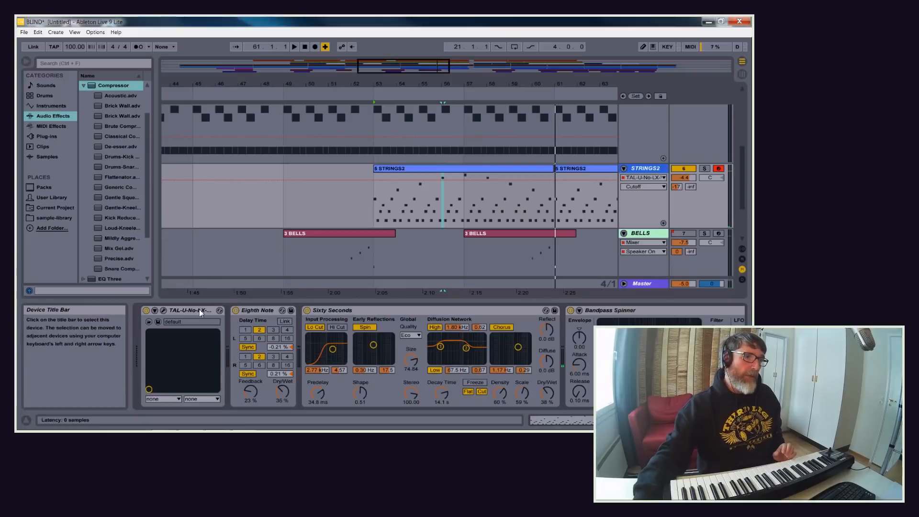
pyautogui.click(163, 310)
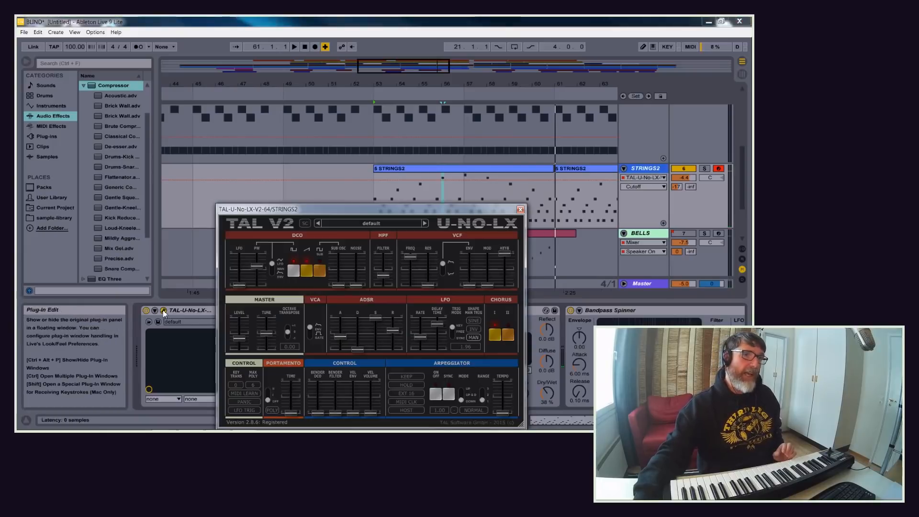
pyautogui.moveTo(330, 212); pyautogui.dragTo(372, 104)
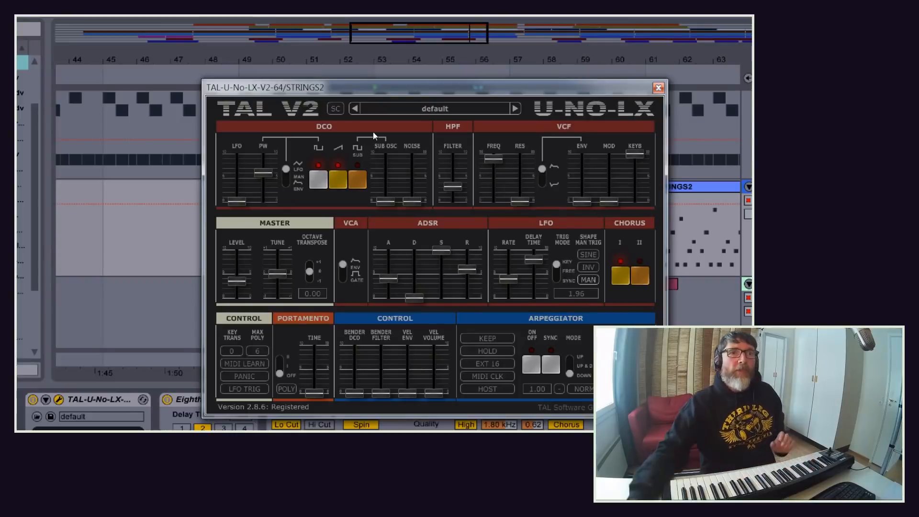
pyautogui.press('Escape')
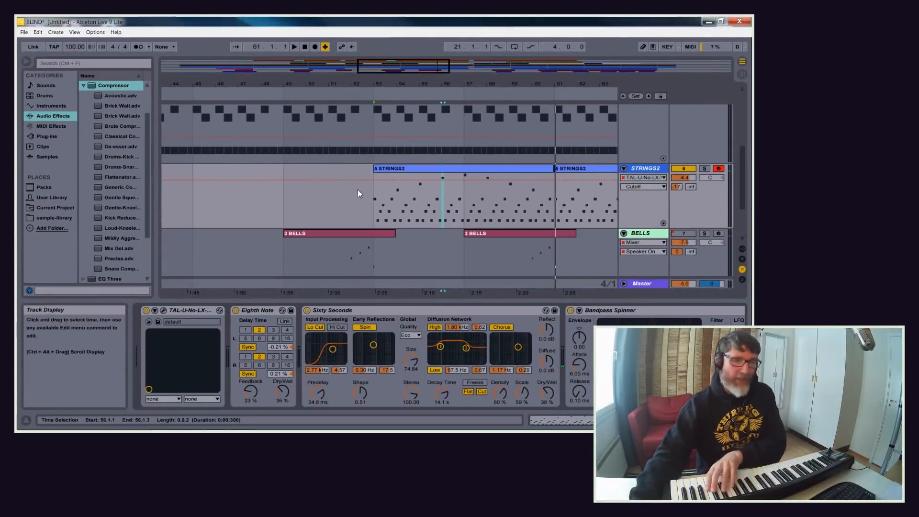
# Step: Compare STRINGS2 with the Eighth Note delay off and on, and set its Dry/Wet to 16% after trying 100%
pyautogui.click(189, 312)
pyautogui.click(262, 310)
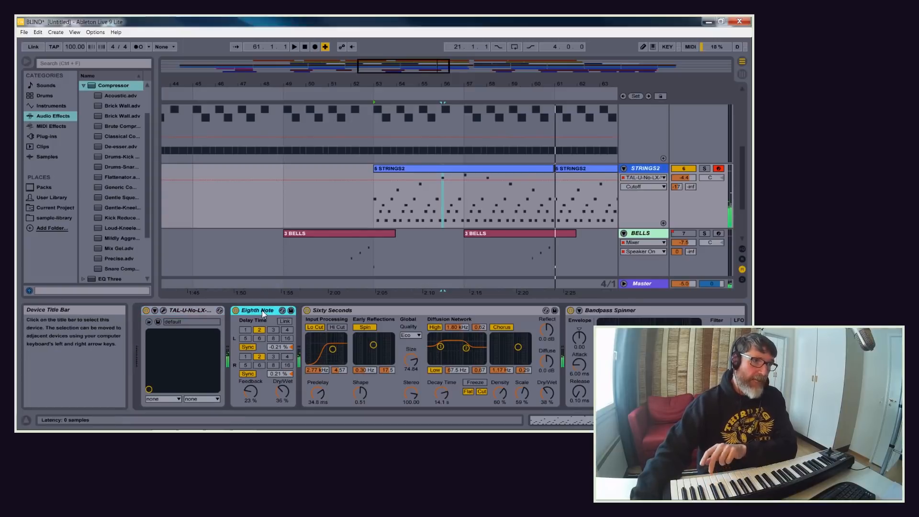
pyautogui.click(236, 310)
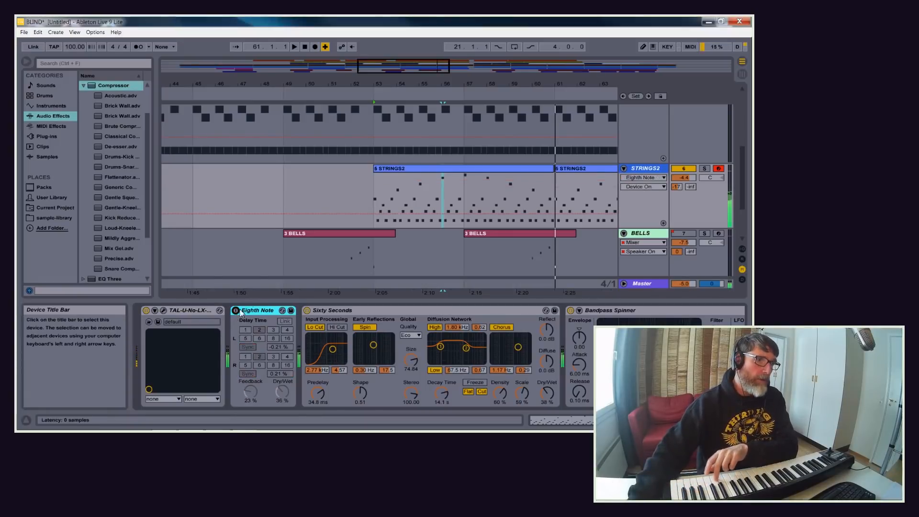
pyautogui.click(235, 311)
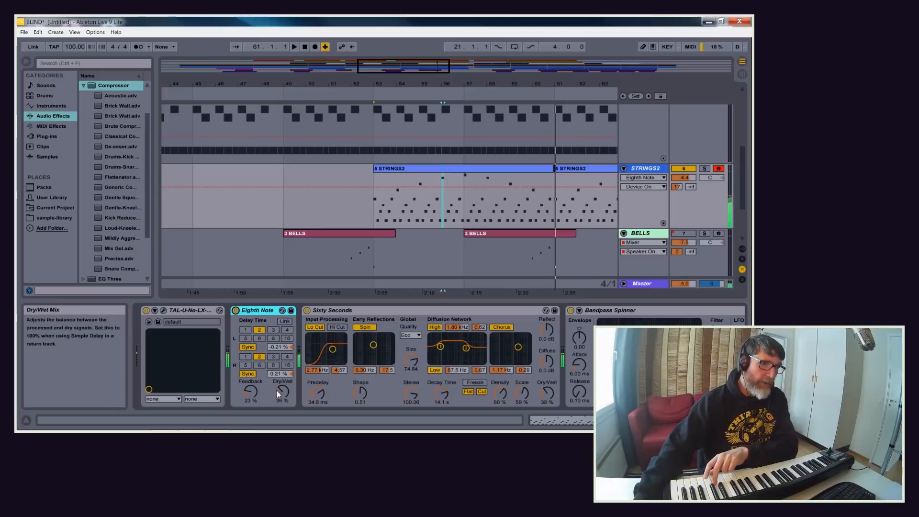
pyautogui.moveTo(277, 390); pyautogui.dragTo(277, 345)
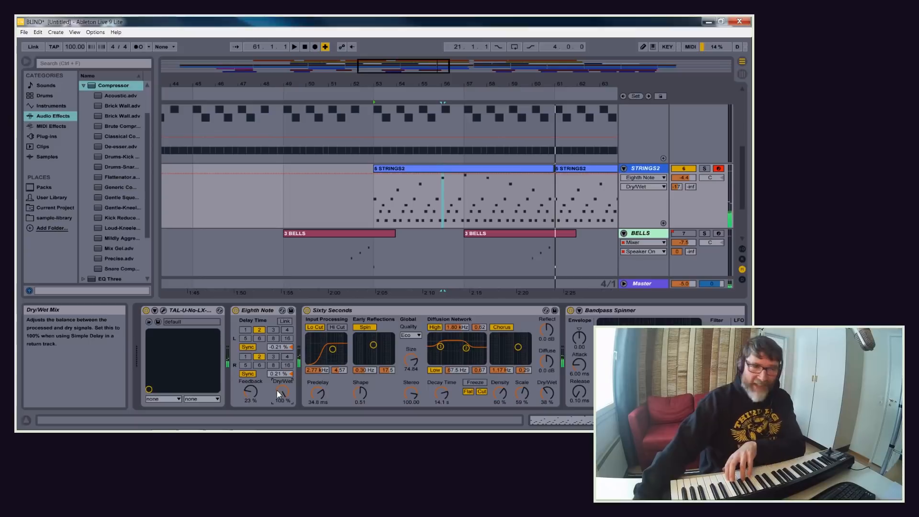
pyautogui.moveTo(283, 392); pyautogui.dragTo(284, 450)
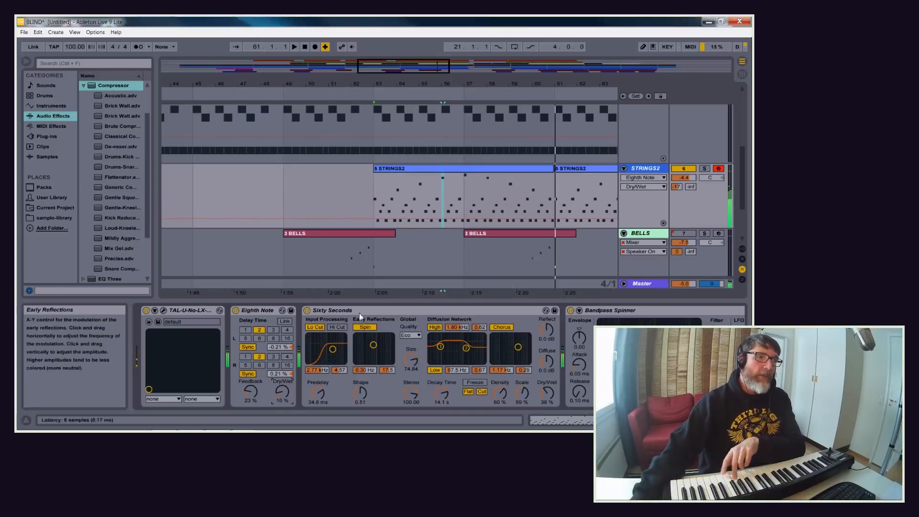
# Step: Compare STRINGS2 with the Sixty Seconds reverb off and on, and browse the Reverb presets under Special and Hall
pyautogui.click(307, 310)
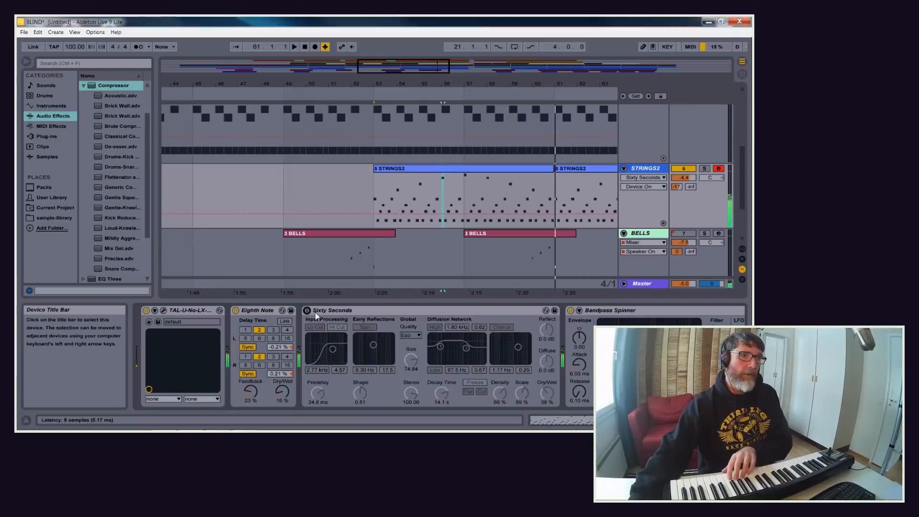
pyautogui.click(307, 310)
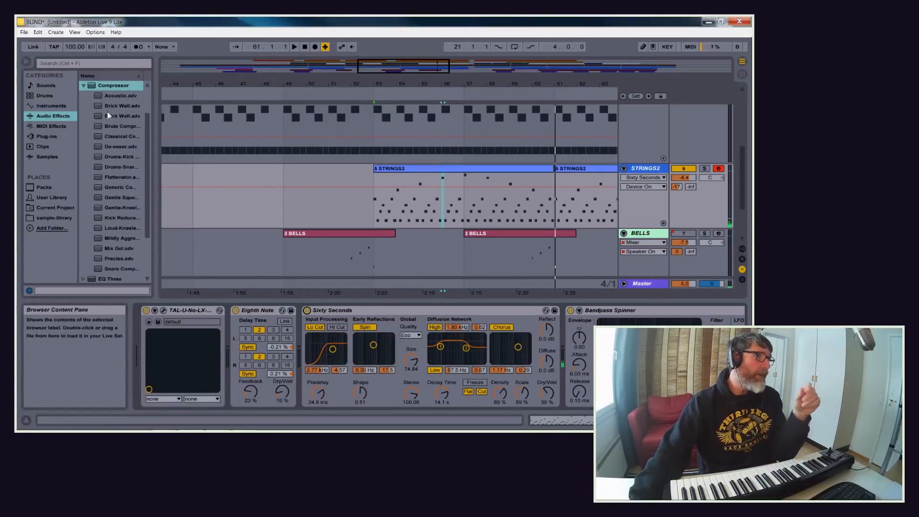
pyautogui.click(84, 86)
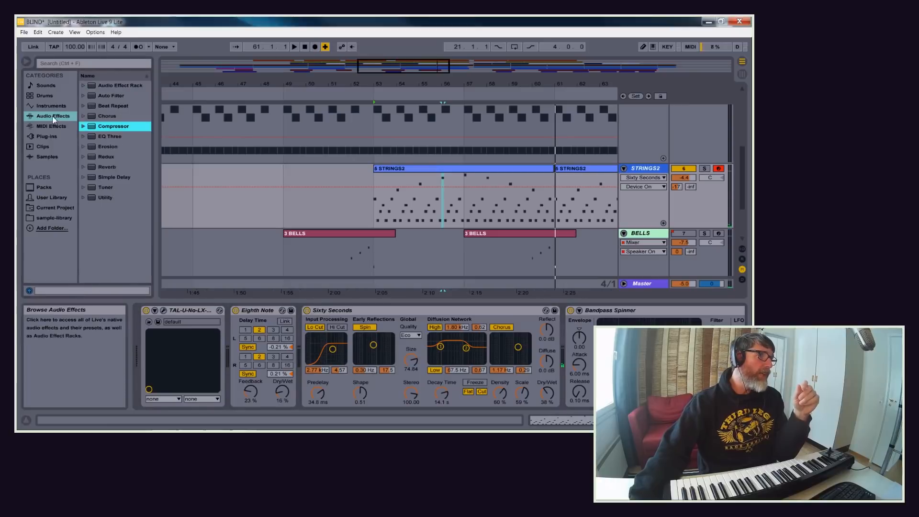
pyautogui.click(83, 167)
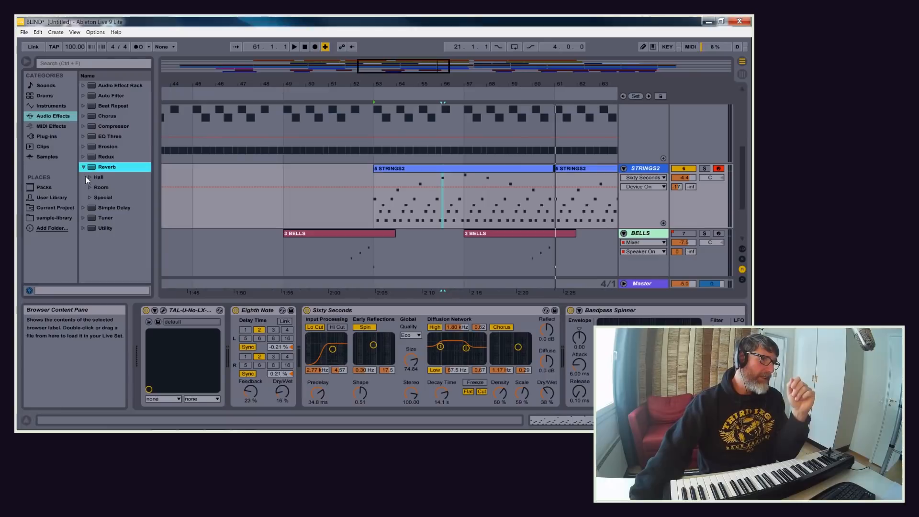
pyautogui.click(88, 198)
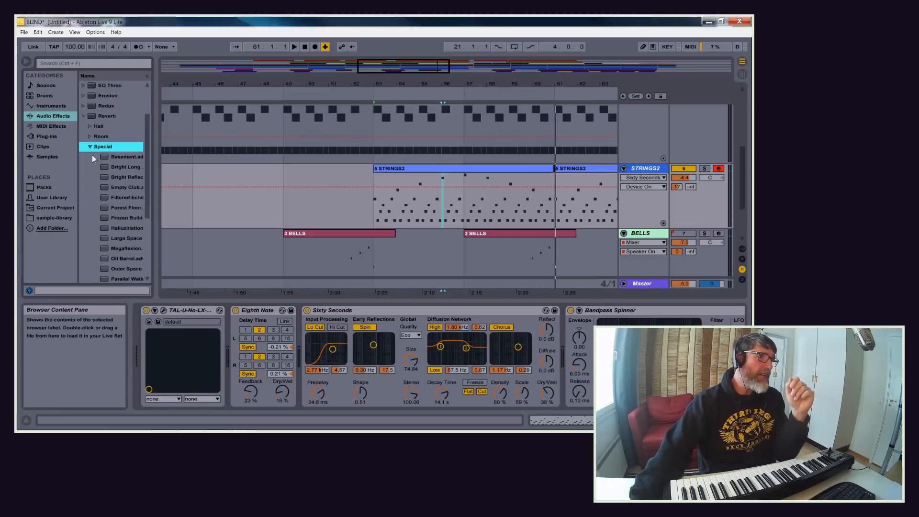
pyautogui.click(89, 127)
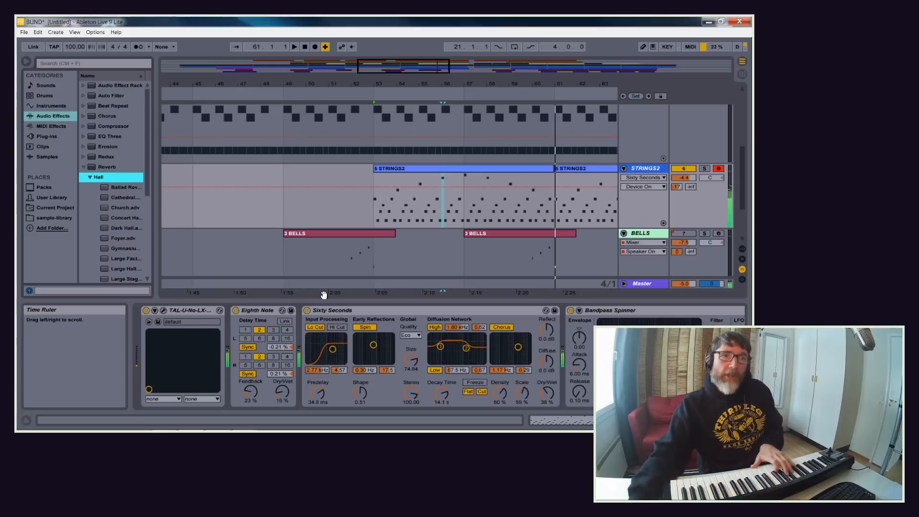
# Step: Adjust the Bandpass Spinner's filter frequency and the TAL-U-No-LX high-pass filter on STRINGS2 while playing the synth live
pyautogui.click(628, 310)
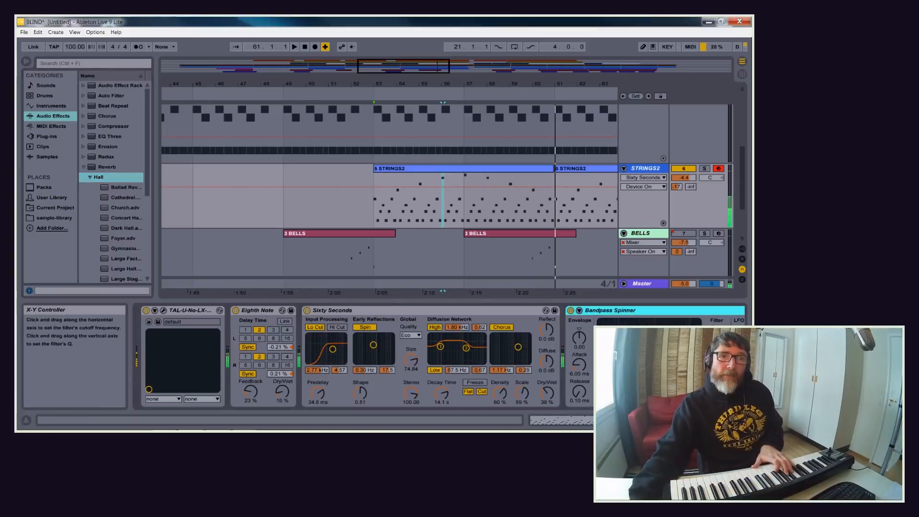
pyautogui.click(717, 338)
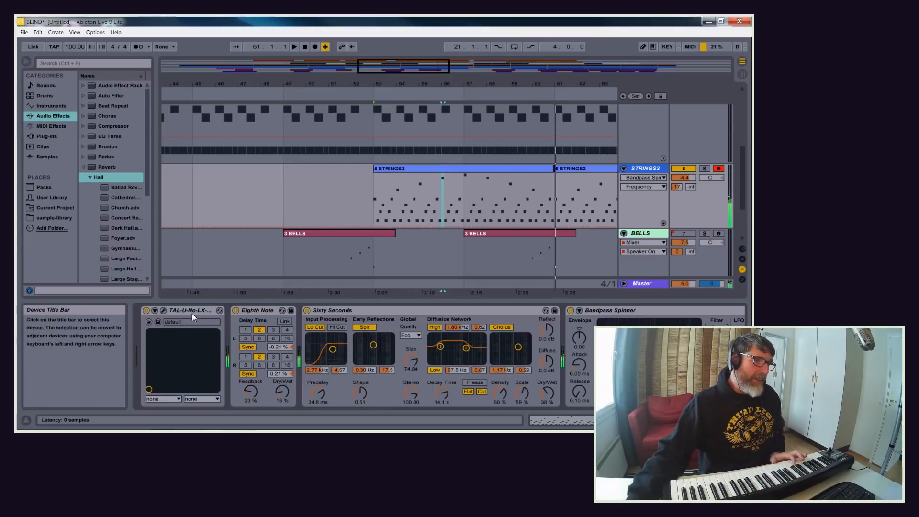
pyautogui.click(163, 310)
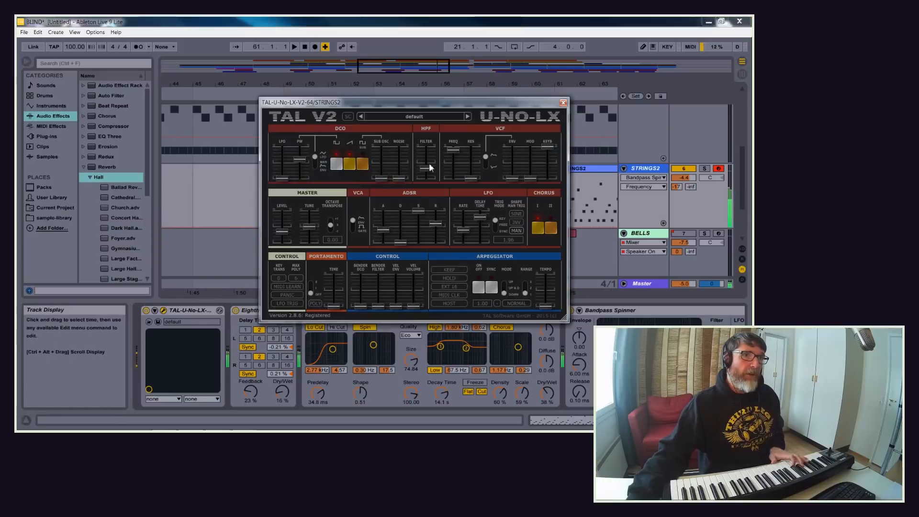
pyautogui.moveTo(428, 172)
pyautogui.mouseDown()
pyautogui.moveTo(426, 197)
pyautogui.moveTo(428, 167)
pyautogui.mouseUp()
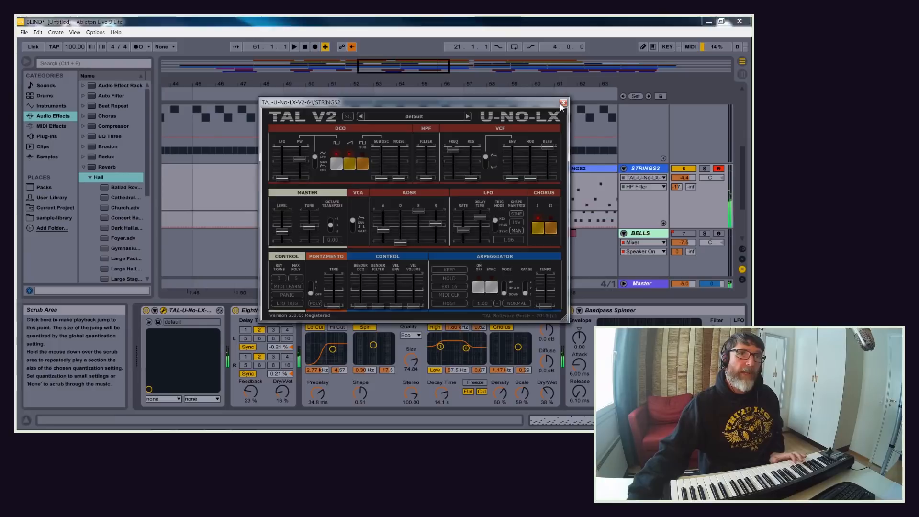
pyautogui.click(563, 103)
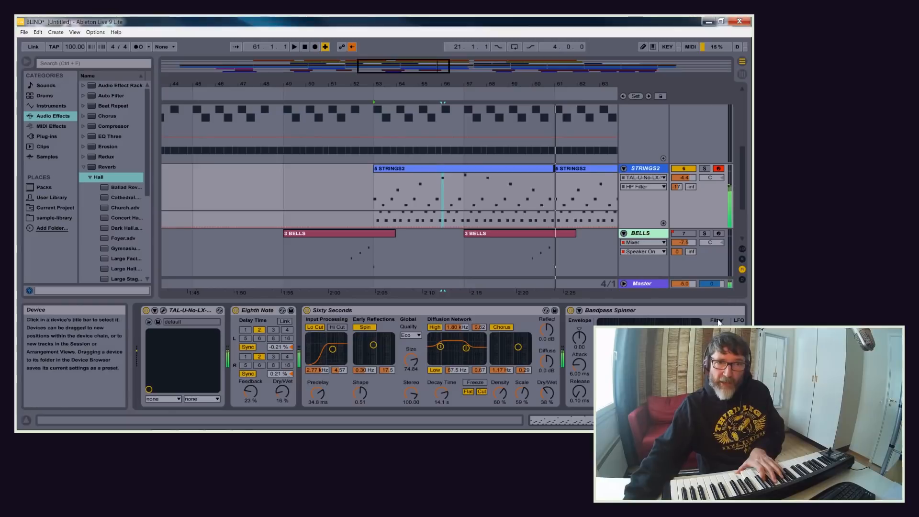
pyautogui.click(718, 335)
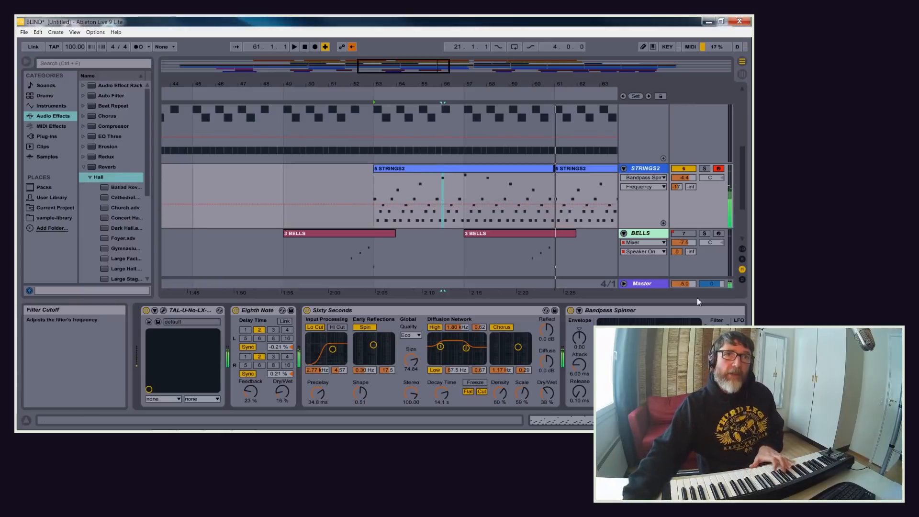
# Step: Play the CHORUS from bar 53 to hear STRINGS1 and STRINGS2 together, stopping playback when done
pyautogui.scroll(3, 678, 175)
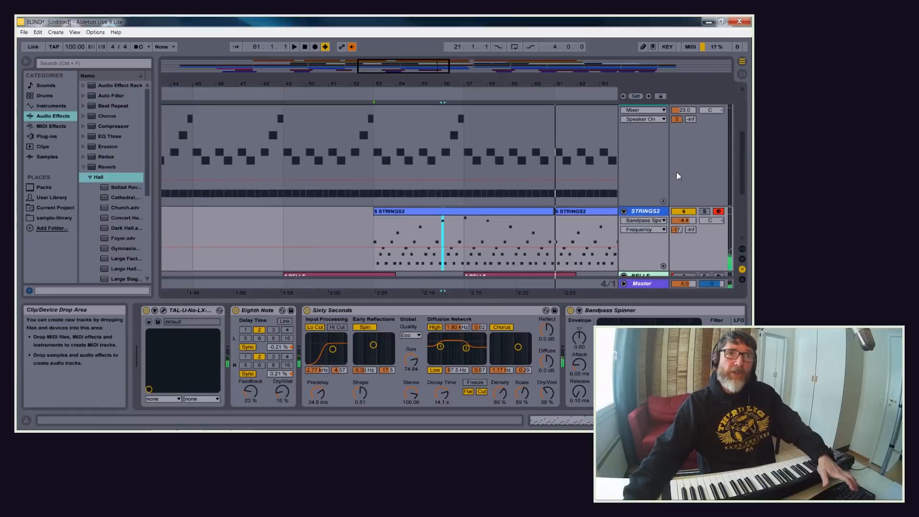
pyautogui.scroll(2, 676, 172)
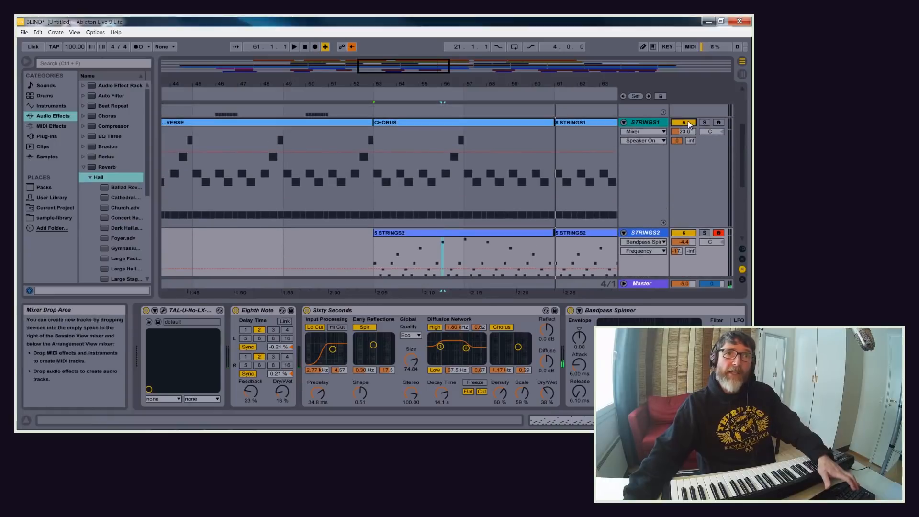
pyautogui.click(372, 96)
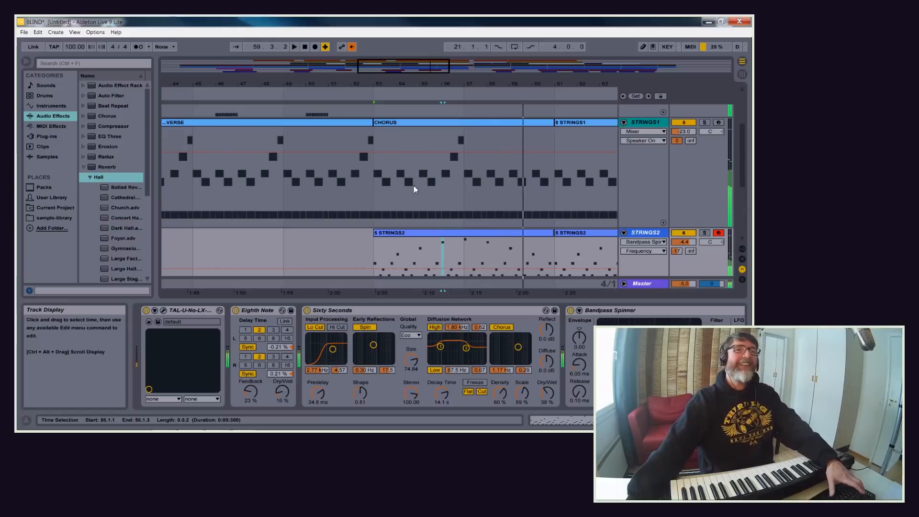
pyautogui.press('space')
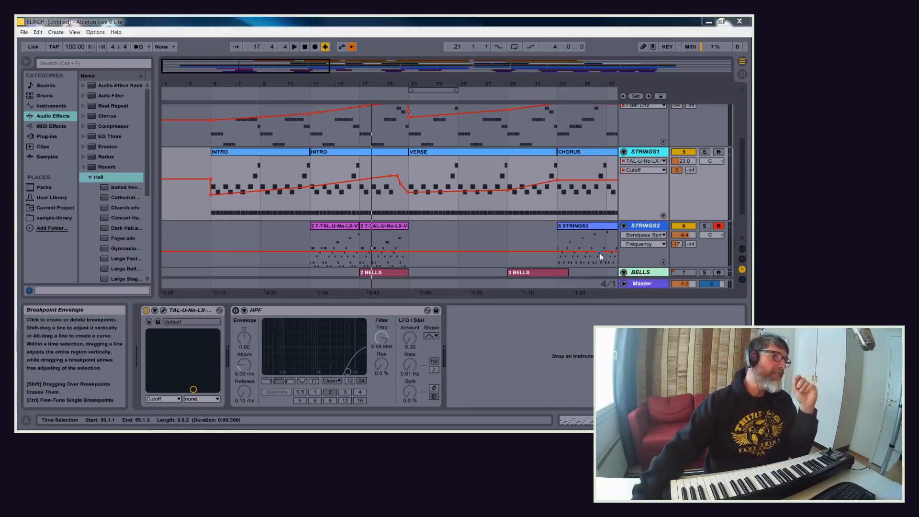
# Step: Play the INTRO up to the VERSE with the STRINGS1 TAL-U-No-LX window open beside the arrangement to examine its cutoff automation
pyautogui.click(206, 92)
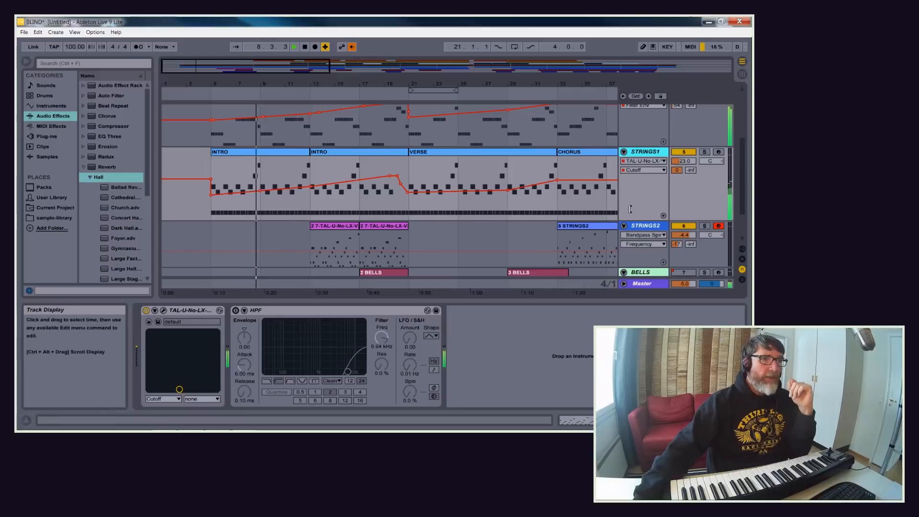
pyautogui.click(163, 310)
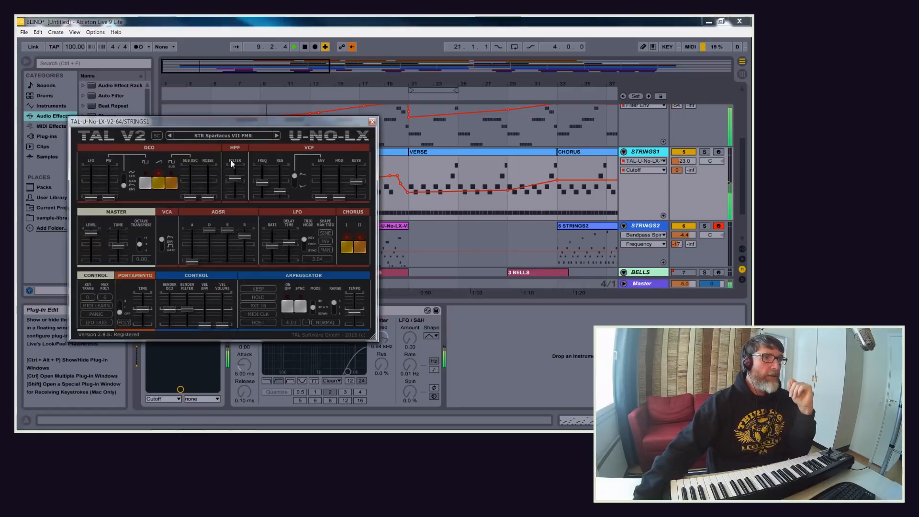
pyautogui.moveTo(253, 125); pyautogui.dragTo(621, 198)
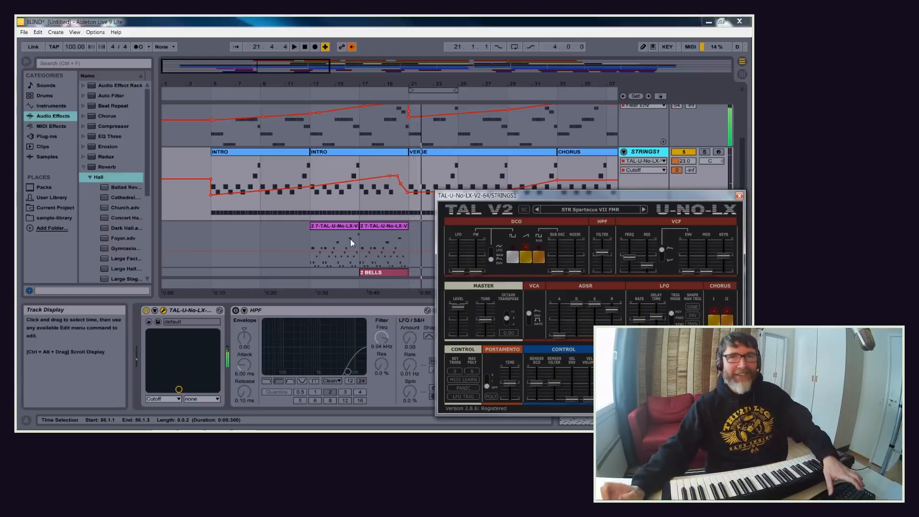
pyautogui.press('space')
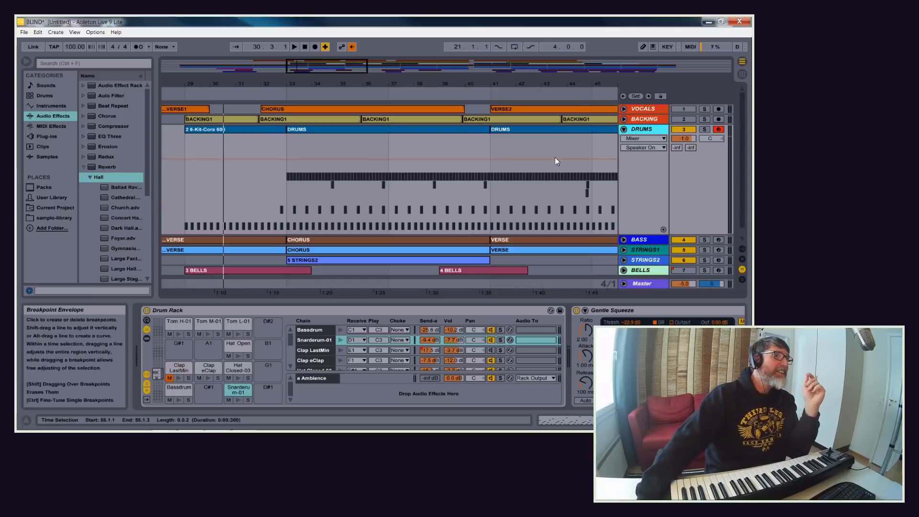
# Step: Play the song from bar 29 while lowering the STRINGS2 volume to -13.7 dB and adjusting the STRINGS1 volume, then stop in the arrangement
pyautogui.click(184, 96)
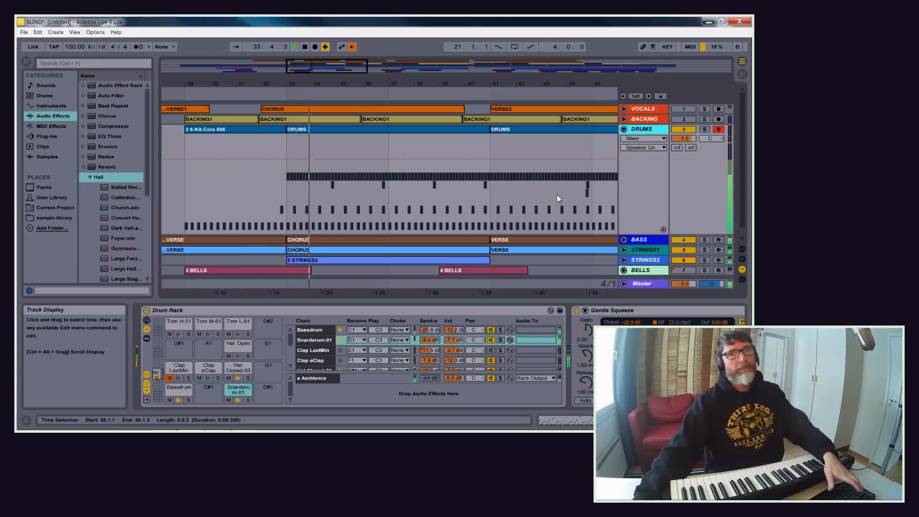
pyautogui.press('Tab')
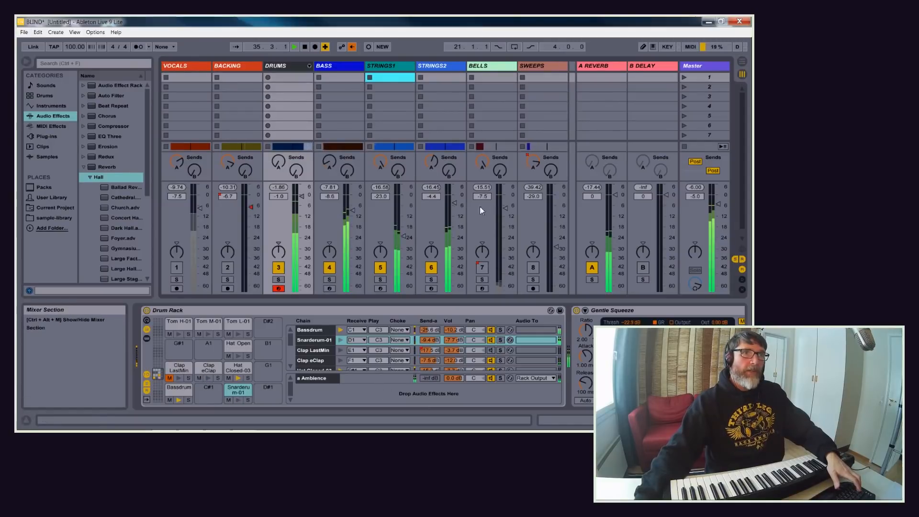
pyautogui.moveTo(455, 203); pyautogui.dragTo(455, 219)
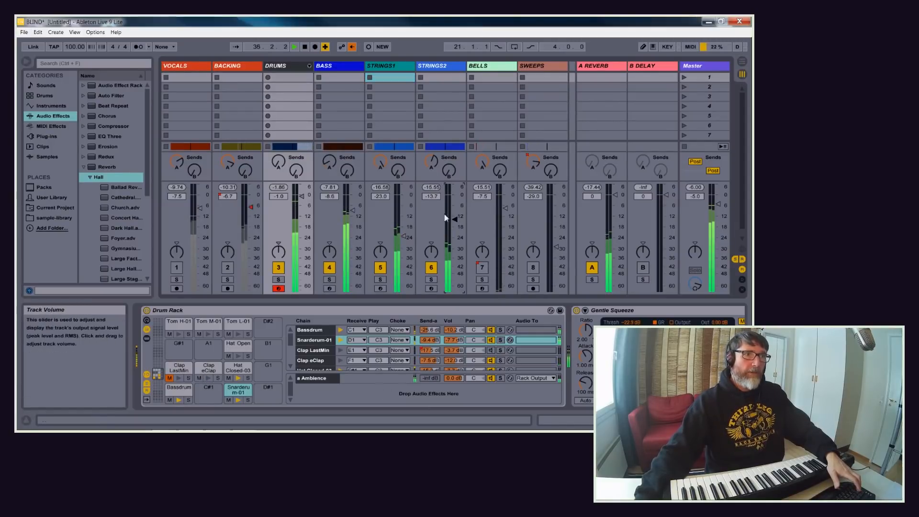
pyautogui.moveTo(403, 236); pyautogui.dragTo(402, 241)
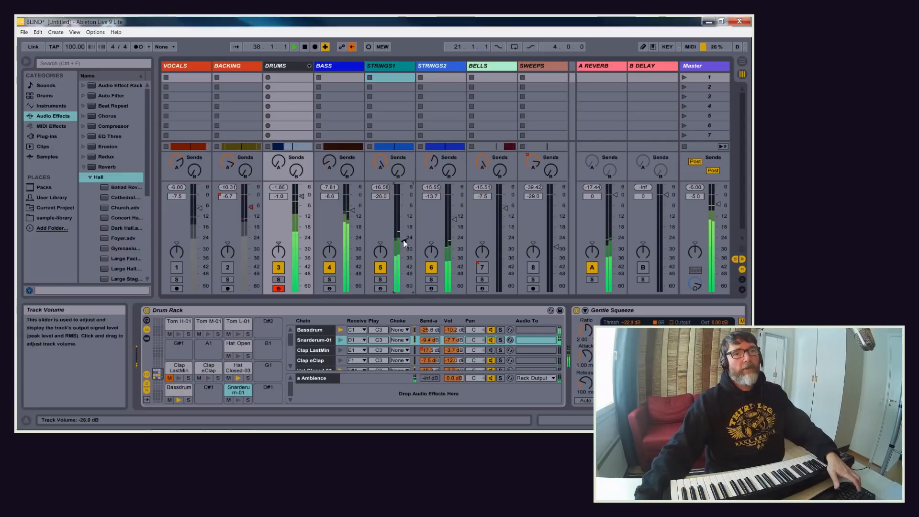
pyautogui.press('Tab')
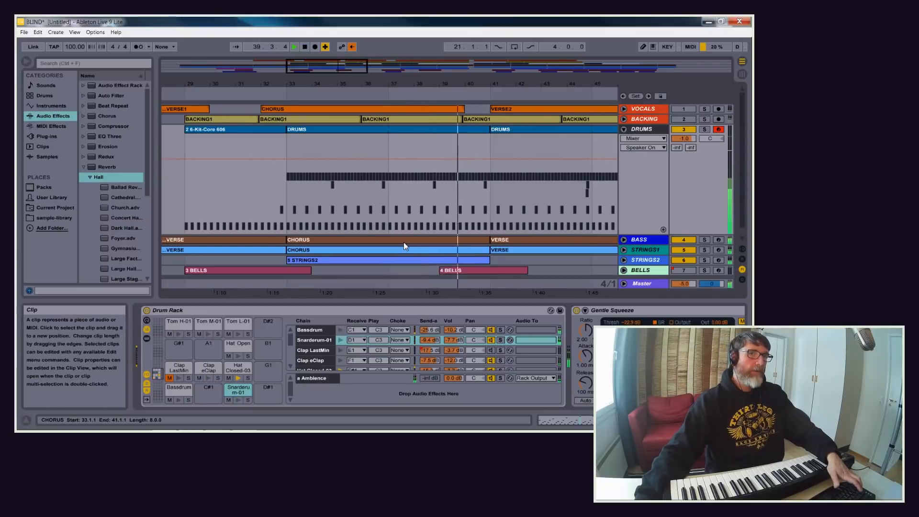
pyautogui.press('space')
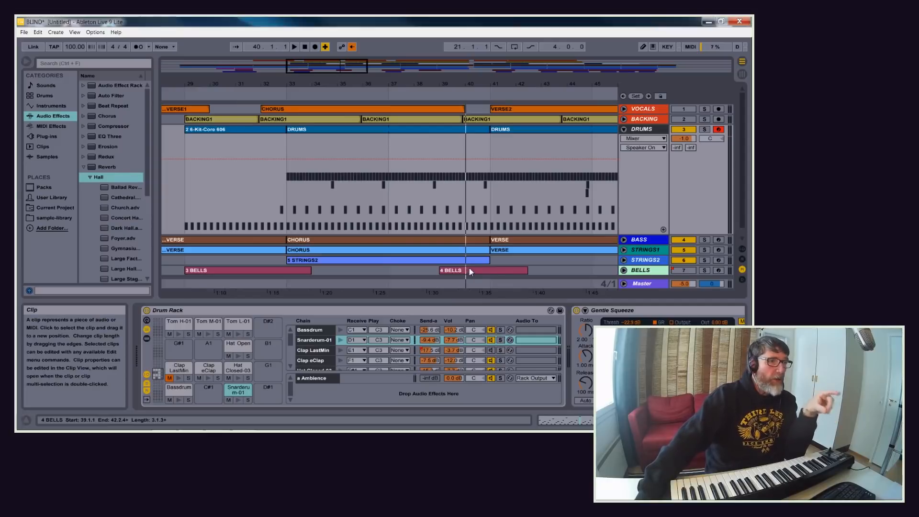
# Step: Collapse the Reverb presets in the browser and look through the Drum Rack's pad banks on DRUMS
pyautogui.click(84, 170)
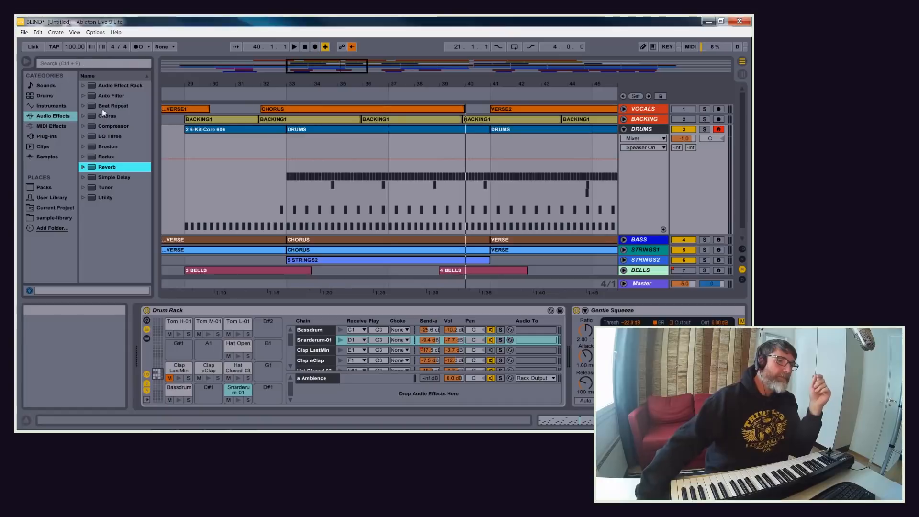
pyautogui.click(234, 261)
pyautogui.scroll(-4, 197, 331)
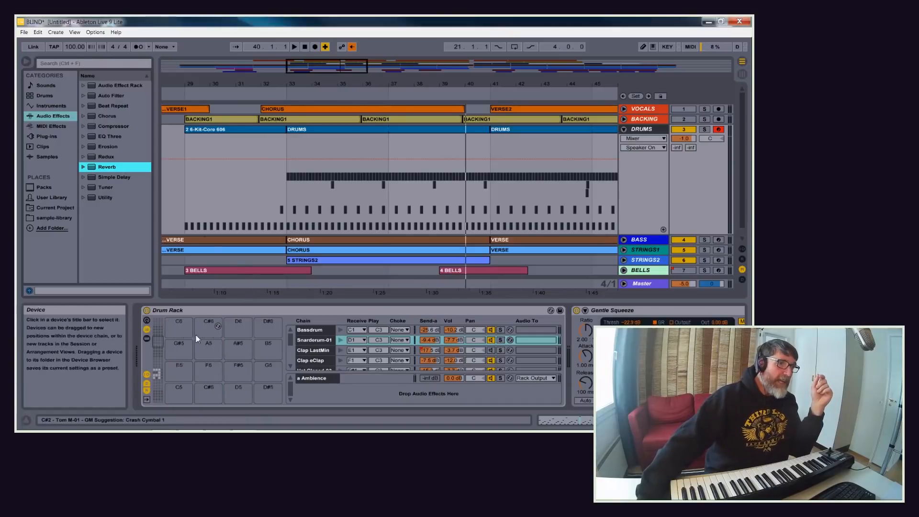
pyautogui.scroll(4, 196, 335)
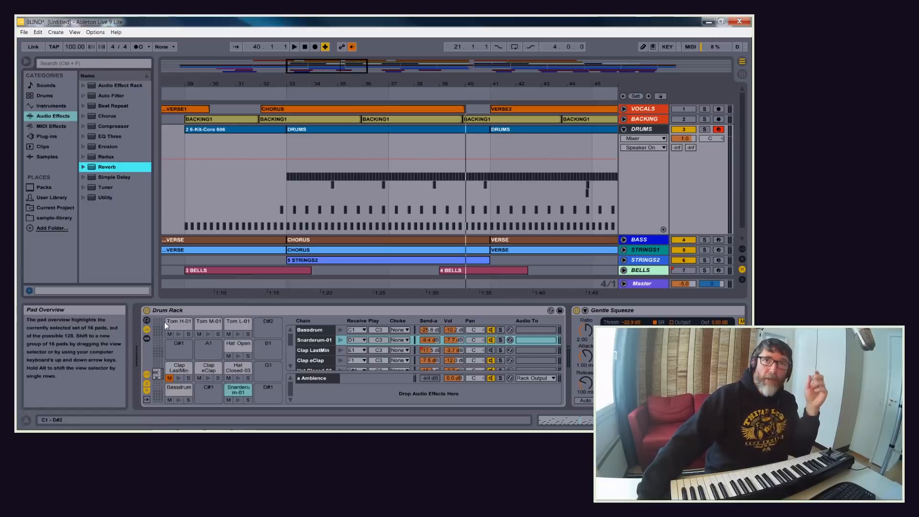
# Step: Browse the 68-drum-machines folder of sample-library down to the Linn LinnDrum Bassdrums samples
pyautogui.click(52, 221)
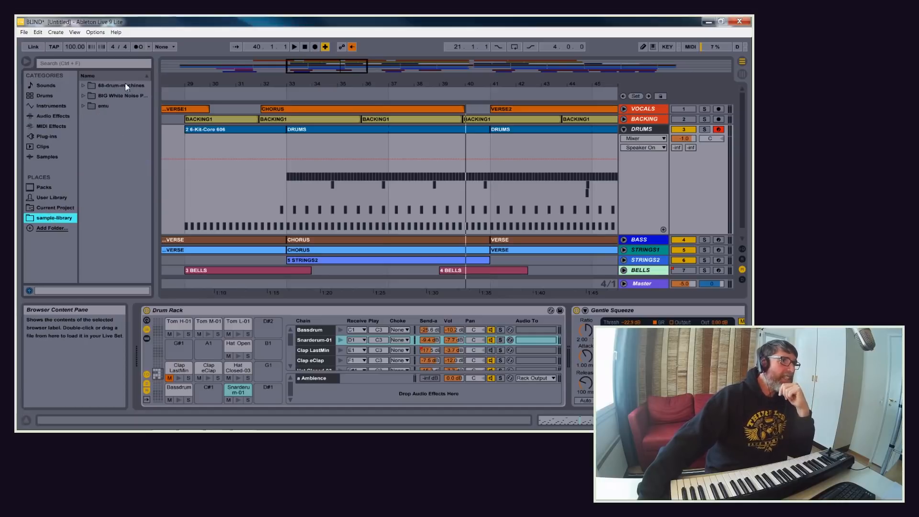
pyautogui.click(83, 87)
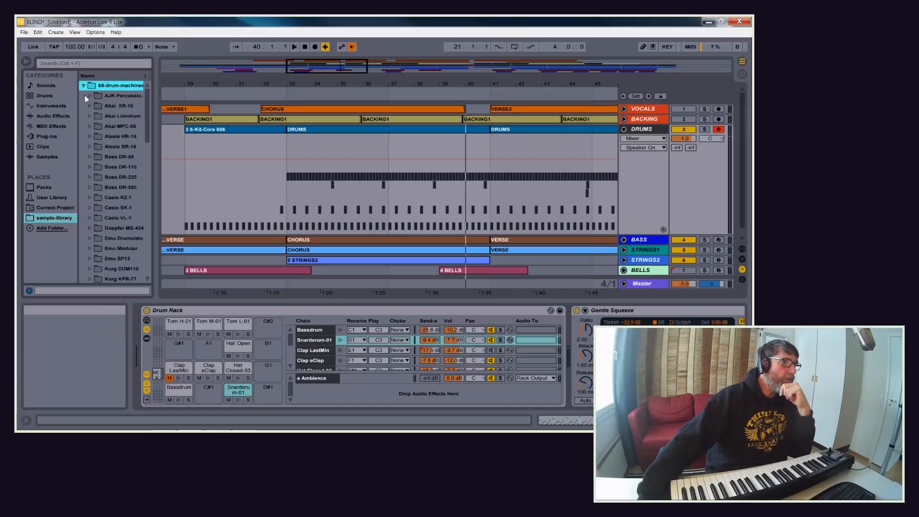
pyautogui.scroll(-4, 108, 148)
pyautogui.scroll(-3, 112, 168)
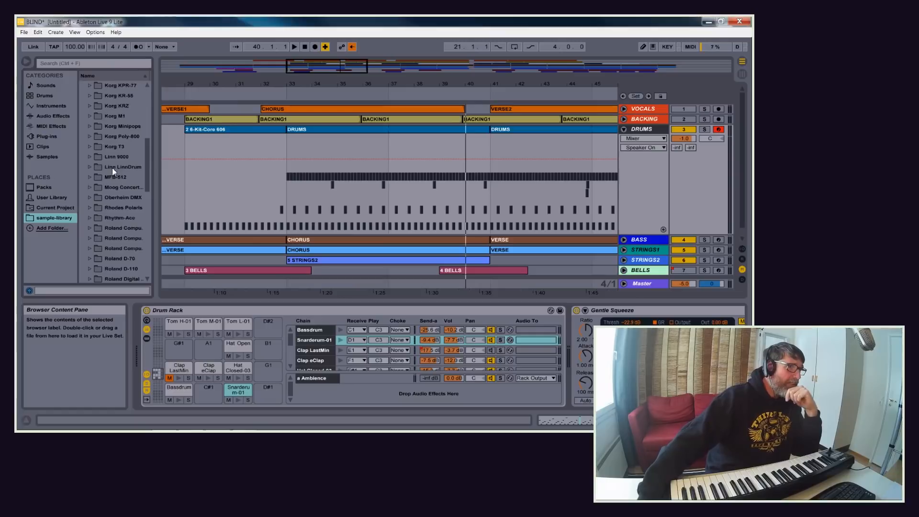
pyautogui.scroll(3, 98, 156)
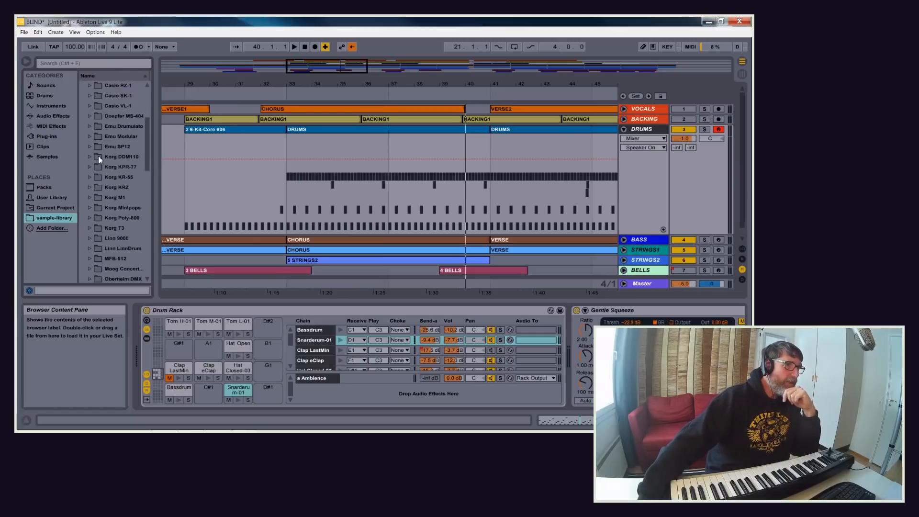
pyautogui.scroll(-1, 99, 156)
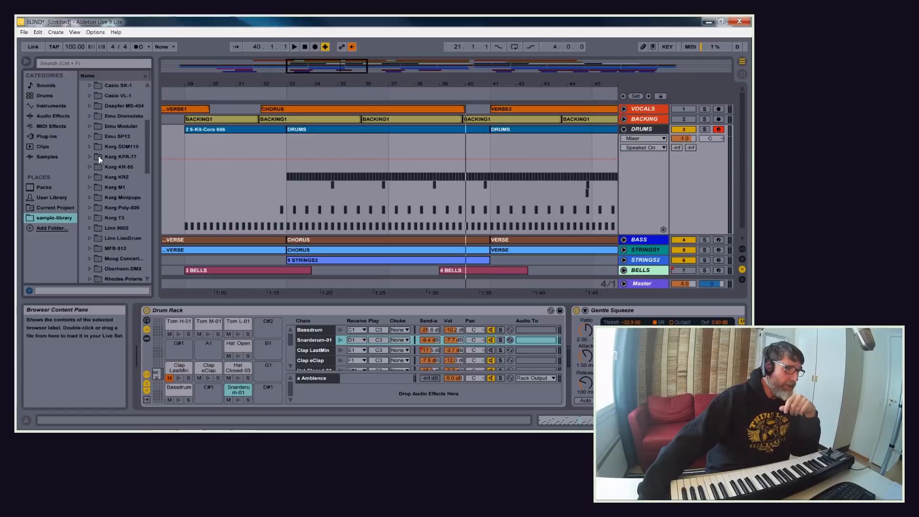
pyautogui.click(88, 238)
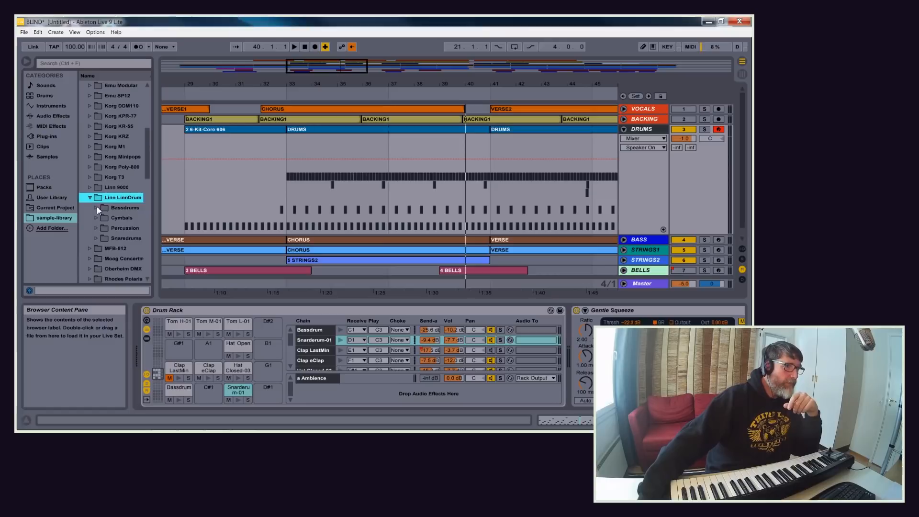
pyautogui.click(97, 207)
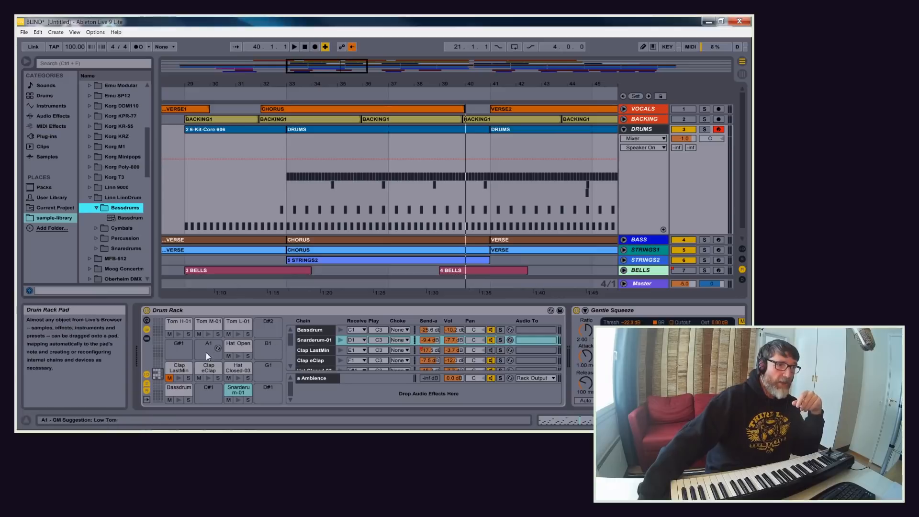
# Step: Examine the Drum Rack's other pad banks and the Gentle Squeeze compressor following it in the DRUMS device chain
pyautogui.scroll(10, 238, 361)
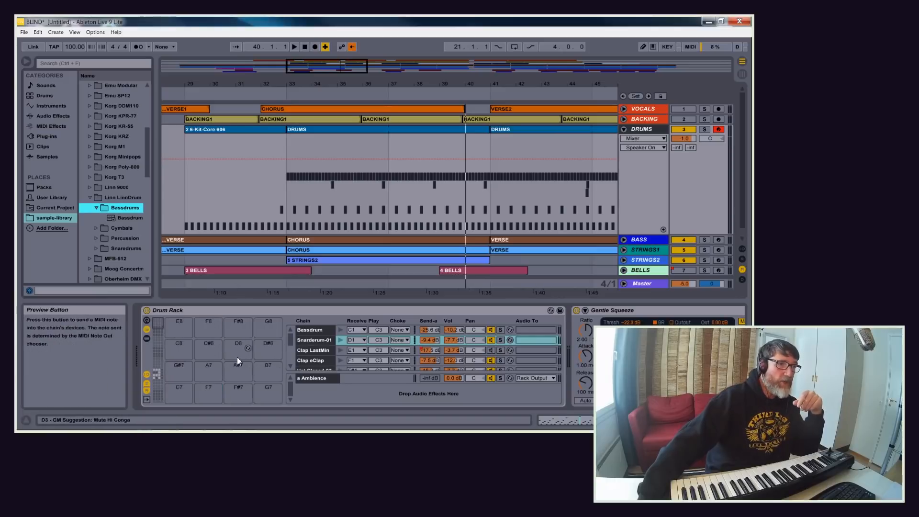
pyautogui.scroll(-15, 237, 357)
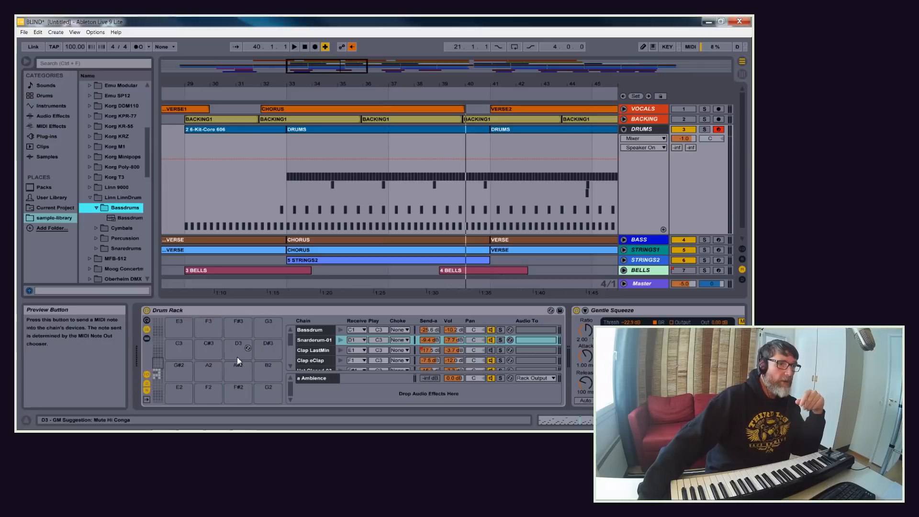
pyautogui.scroll(-4, 237, 358)
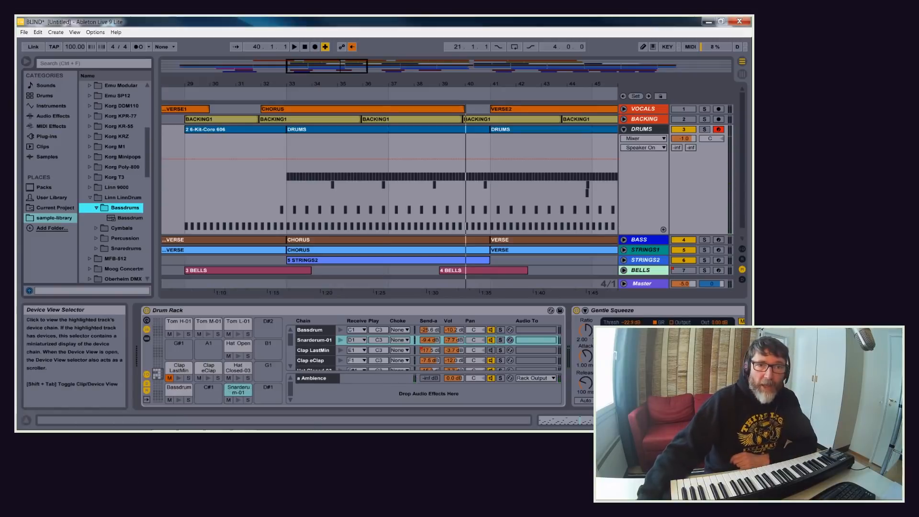
pyautogui.moveTo(680, 421); pyautogui.dragTo(709, 420)
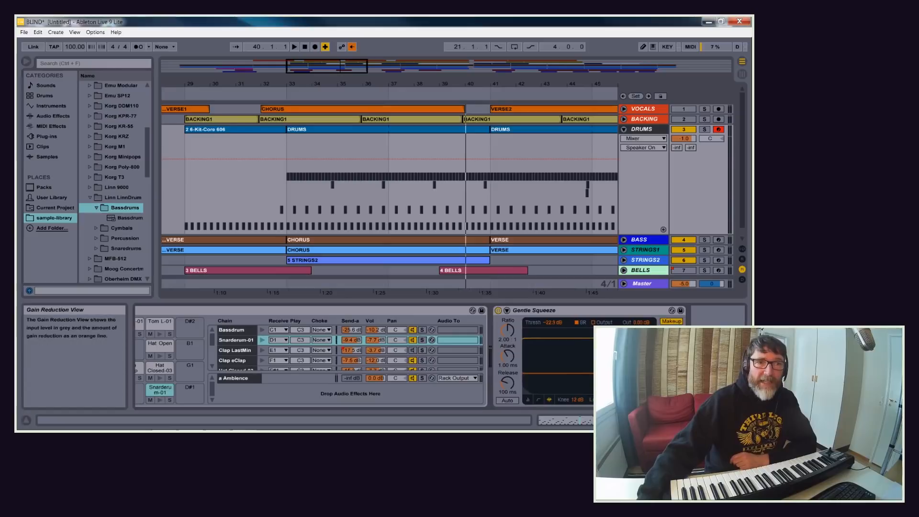
pyautogui.moveTo(709, 420); pyautogui.dragTo(697, 420)
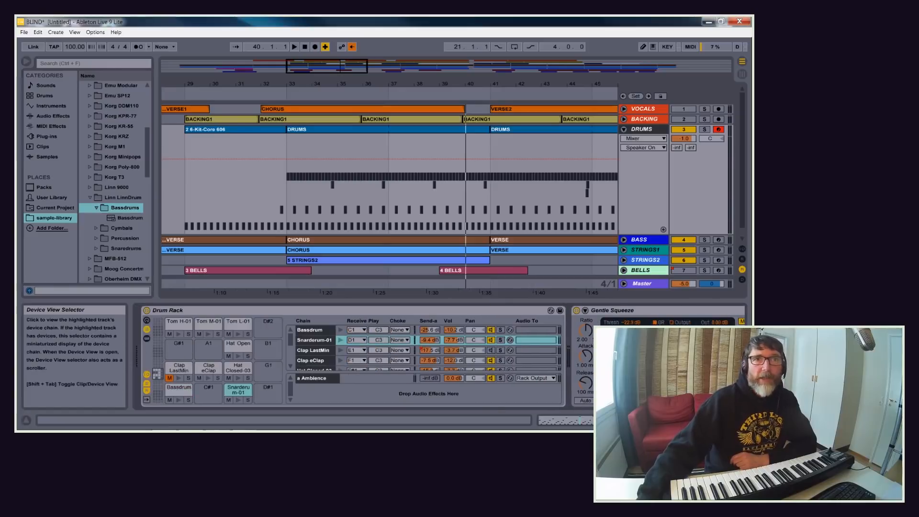
# Step: Solo the DRUMS track and play it from VERSE2 at bar 41 with more of the arrangement in view
pyautogui.click(684, 128)
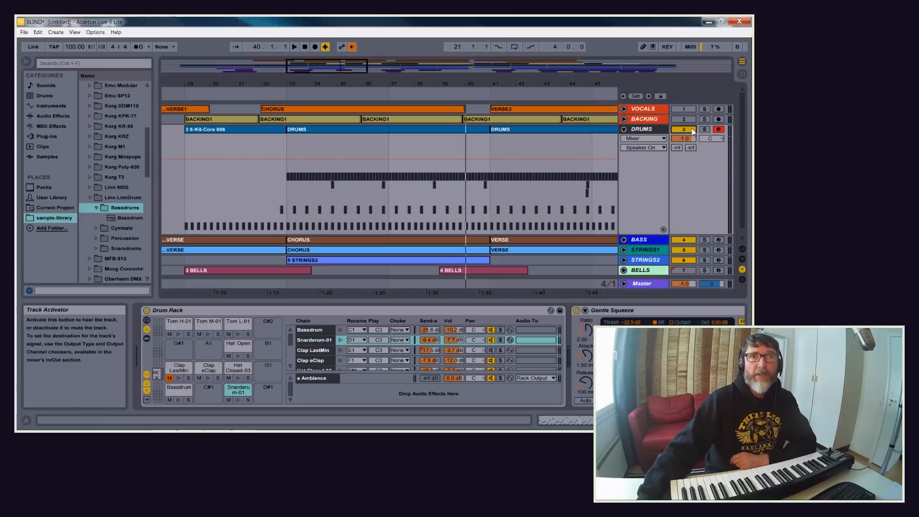
pyautogui.click(704, 129)
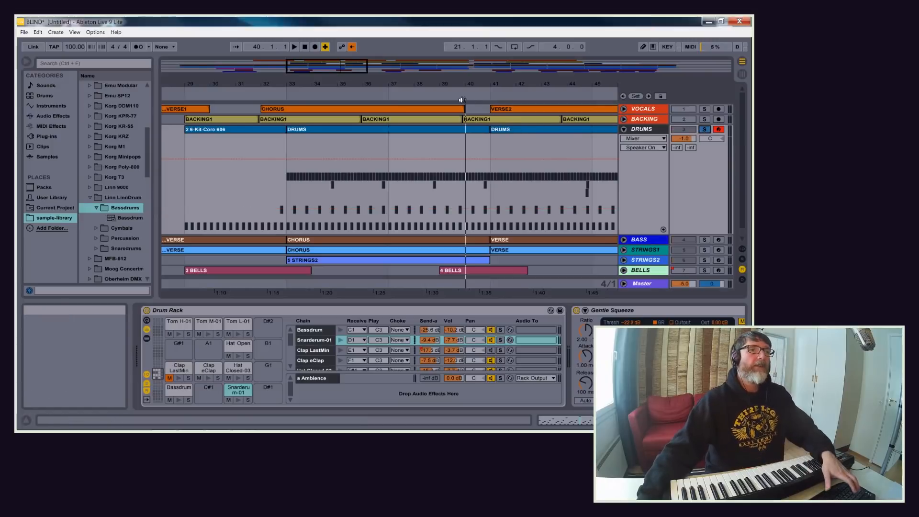
pyautogui.click(492, 95)
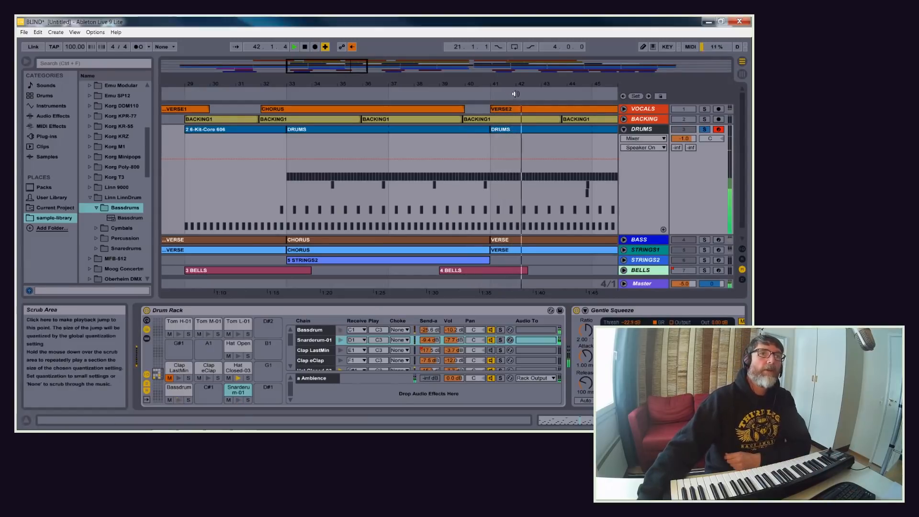
pyautogui.moveTo(524, 87); pyautogui.dragTo(525, 67)
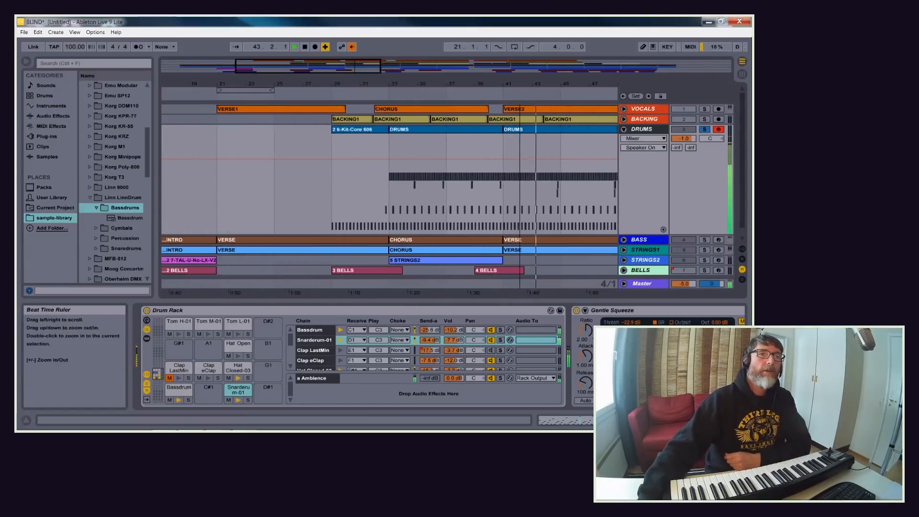
# Step: Compare the soloed drums with Gentle Squeeze off and on, and examine the drum notes across the whole song
pyautogui.click(577, 311)
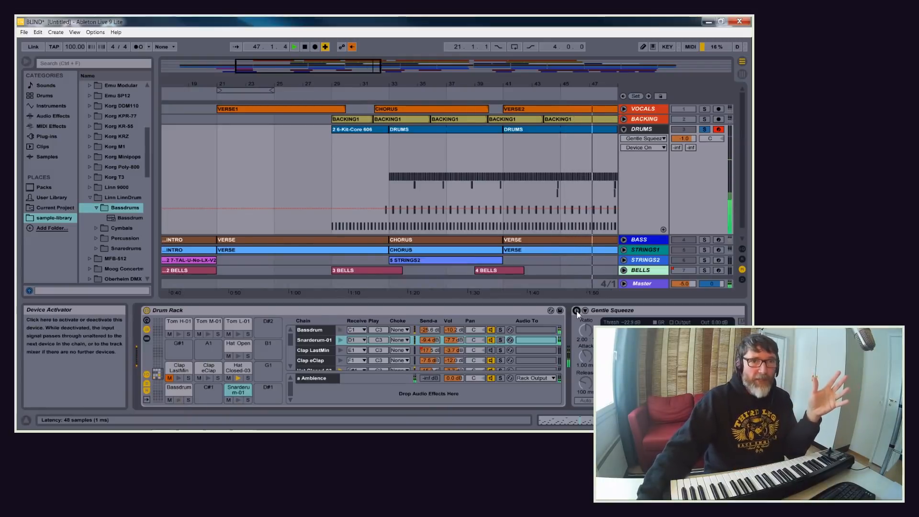
pyautogui.click(577, 311)
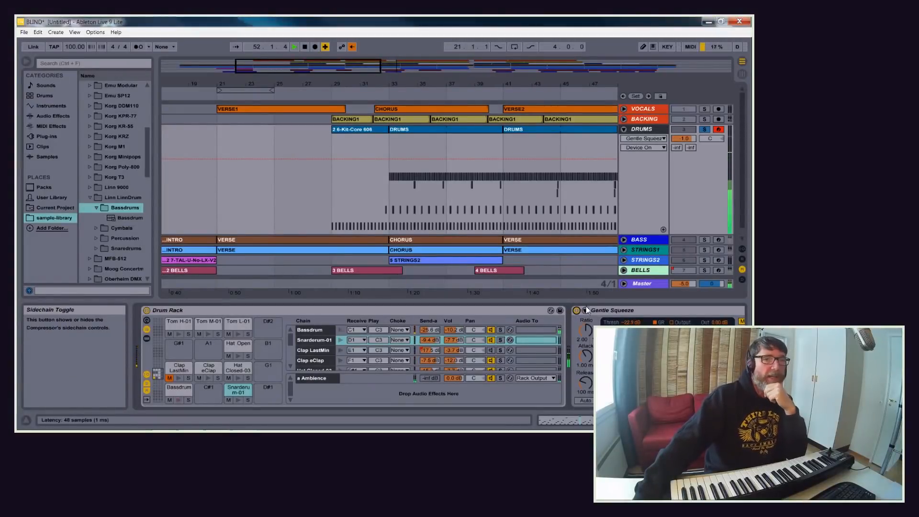
pyautogui.click(543, 188)
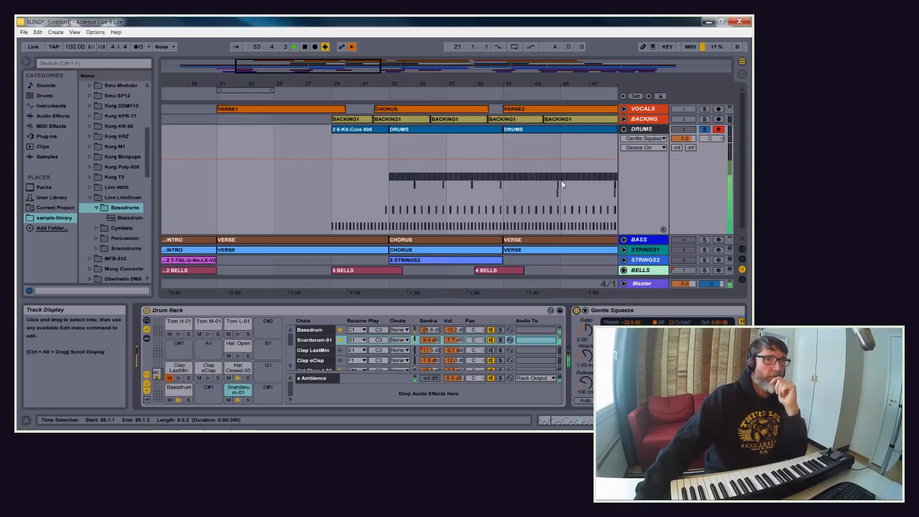
pyautogui.scroll(-1, 547, 179)
pyautogui.scroll(1, 547, 179)
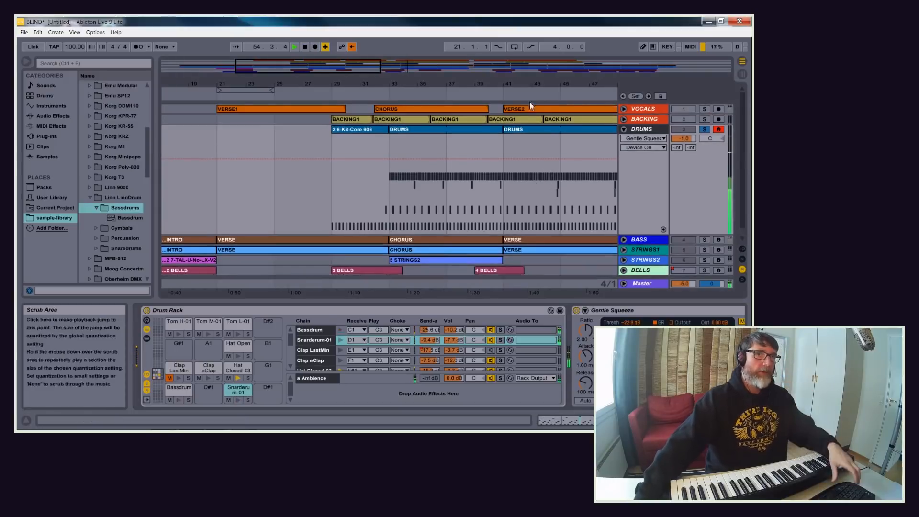
pyautogui.moveTo(531, 85)
pyautogui.mouseDown()
pyautogui.moveTo(532, 101)
pyautogui.moveTo(531, 72)
pyautogui.mouseUp()
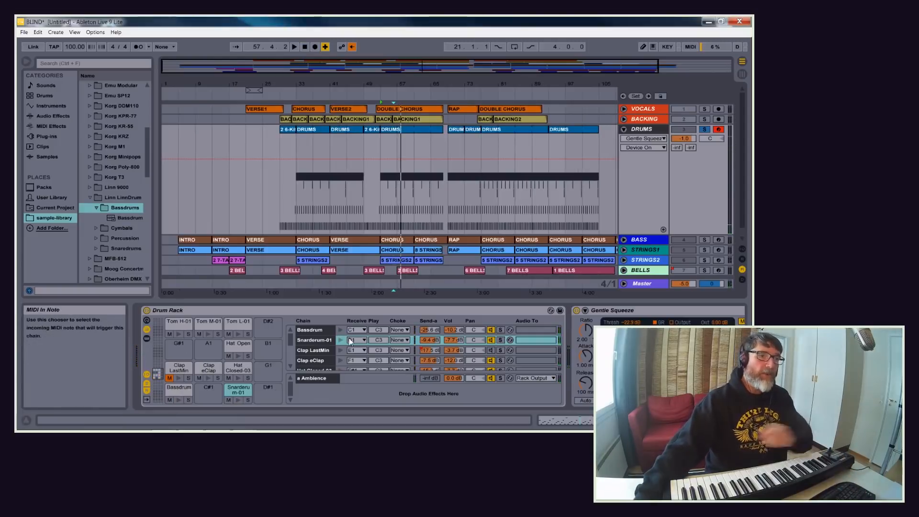
# Step: Hide and reshow the Drum Rack's chain list, and set the Bassdrum chain's volume to -9.0 dB
pyautogui.click(146, 329)
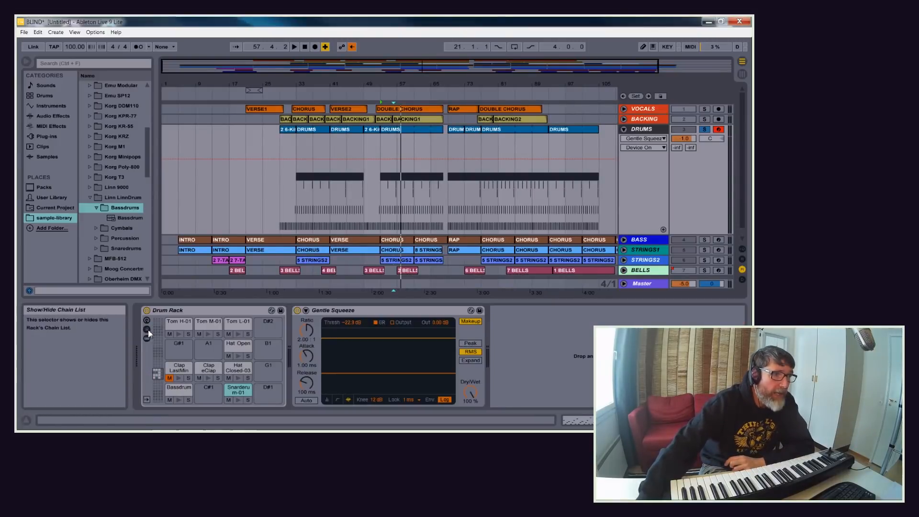
pyautogui.click(148, 329)
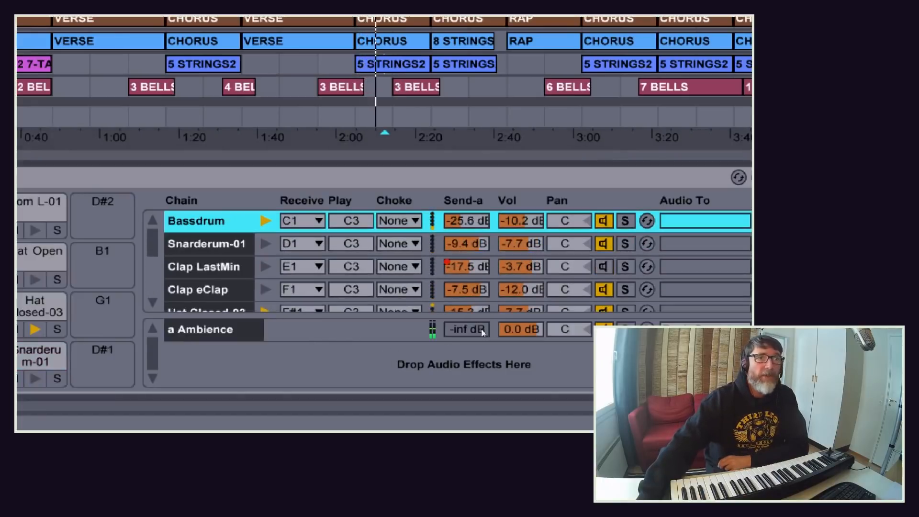
pyautogui.moveTo(521, 221)
pyautogui.mouseDown()
pyautogui.moveTo(521, 268)
pyautogui.moveTo(521, 228)
pyautogui.mouseUp()
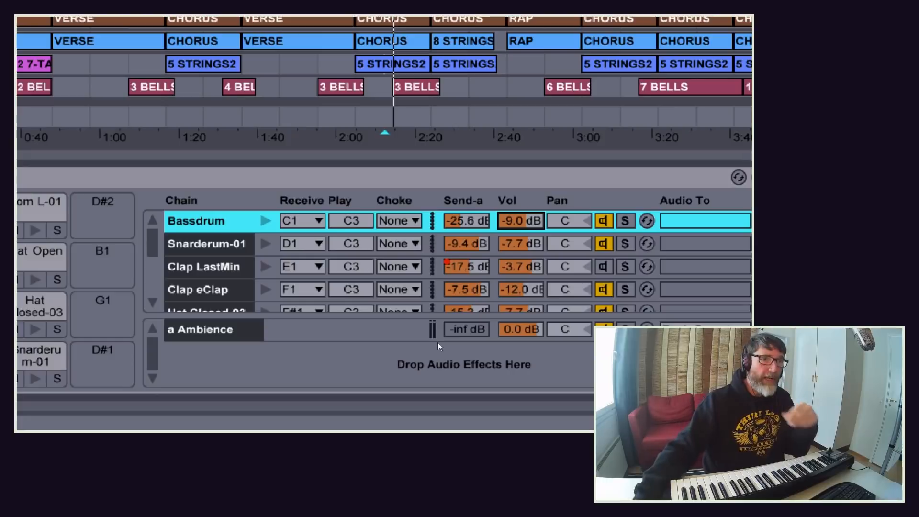
# Step: Play the soloed drums and set the Snarderum-01 chain's volume to -7.0 dB and its Ambience send to -10.6 dB
pyautogui.press('space')
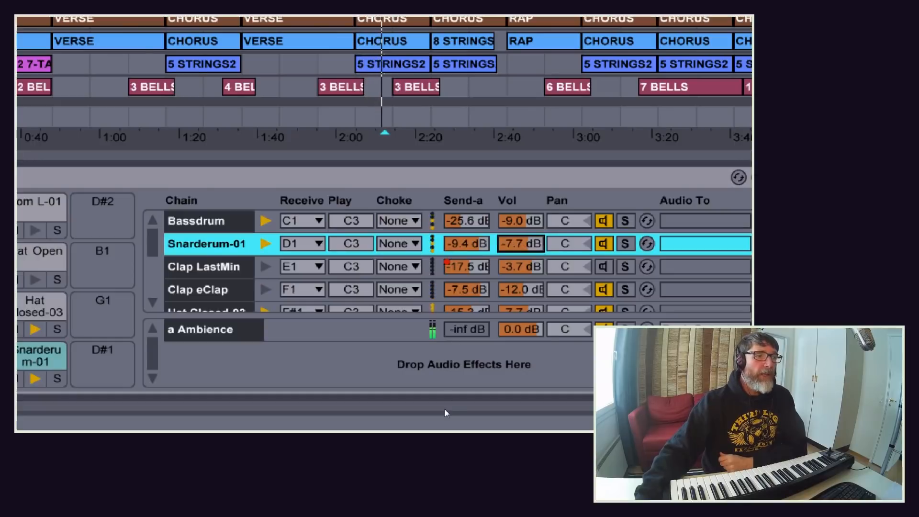
pyautogui.click(358, 380)
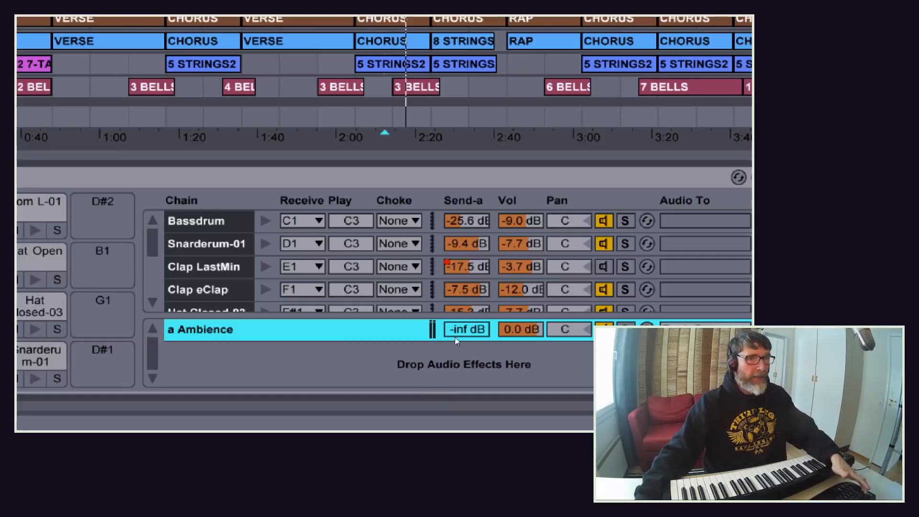
pyautogui.press('space')
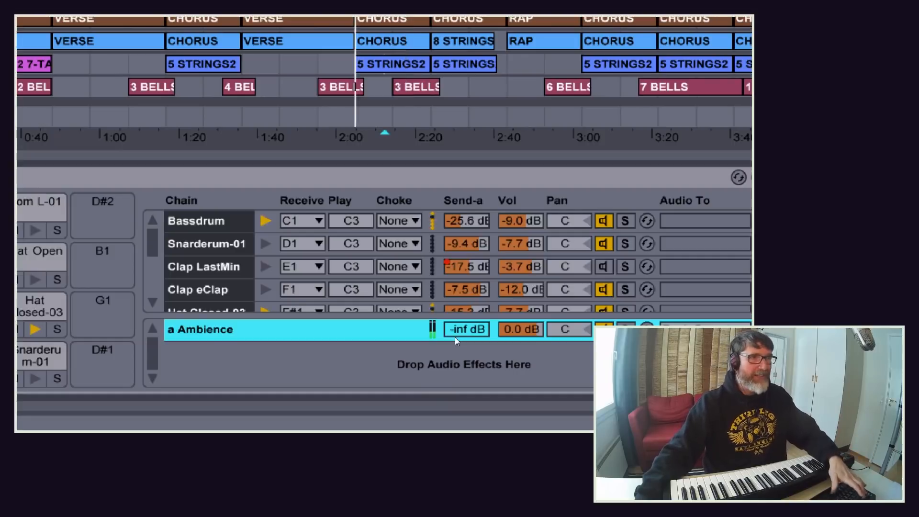
pyautogui.moveTo(521, 244); pyautogui.dragTo(521, 268)
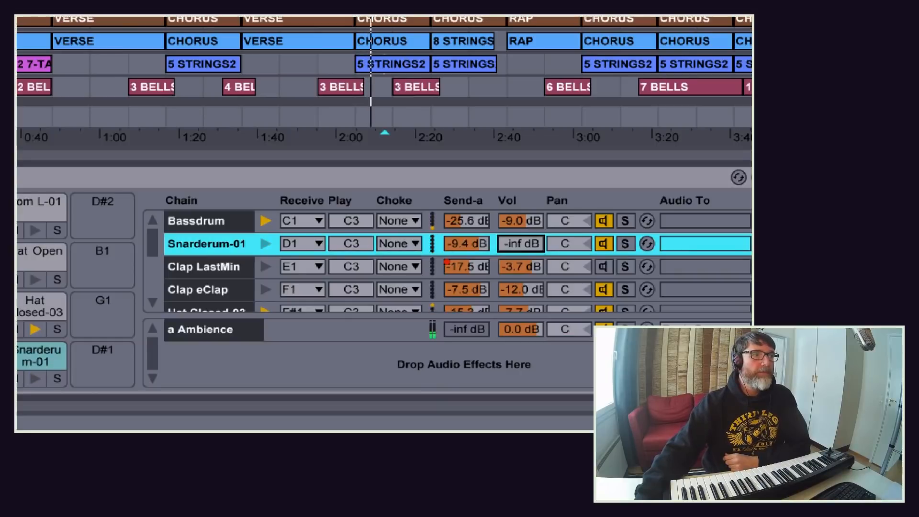
pyautogui.moveTo(521, 268); pyautogui.dragTo(521, 234)
pyautogui.moveTo(467, 244)
pyautogui.mouseDown()
pyautogui.moveTo(466, 220)
pyautogui.moveTo(466, 287)
pyautogui.moveTo(466, 261)
pyautogui.mouseUp()
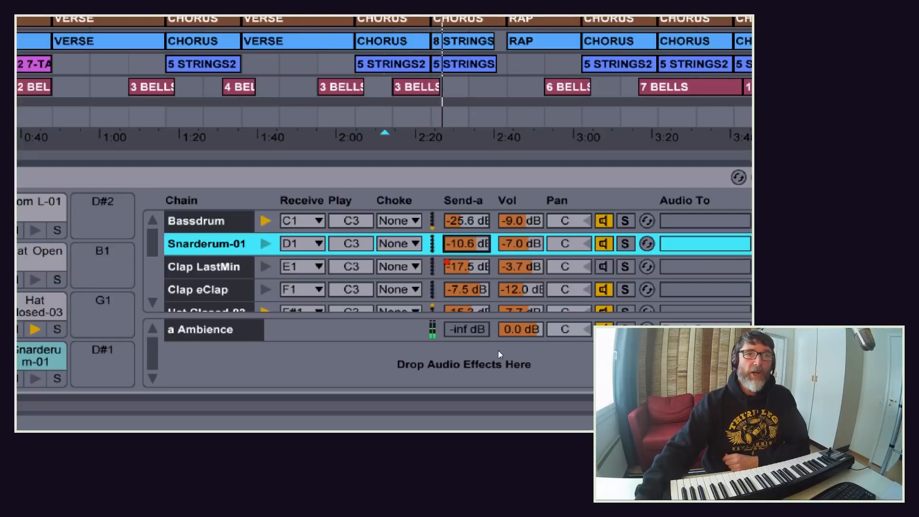
# Step: Raise the Ambience sends of Clap LastMin to -0.3 dB and Clap eClap to 0.0 dB, and set Clap LastMin's volume to -5.2 dB
pyautogui.press('Down')
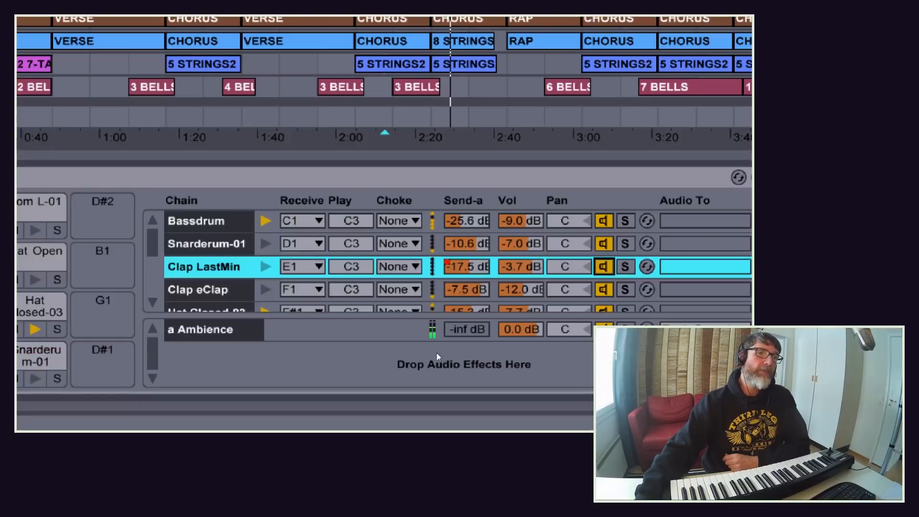
pyautogui.moveTo(466, 266); pyautogui.dragTo(467, 246)
pyautogui.moveTo(467, 290); pyautogui.dragTo(467, 283)
pyautogui.moveTo(467, 267); pyautogui.dragTo(467, 248)
pyautogui.moveTo(467, 289); pyautogui.dragTo(466, 280)
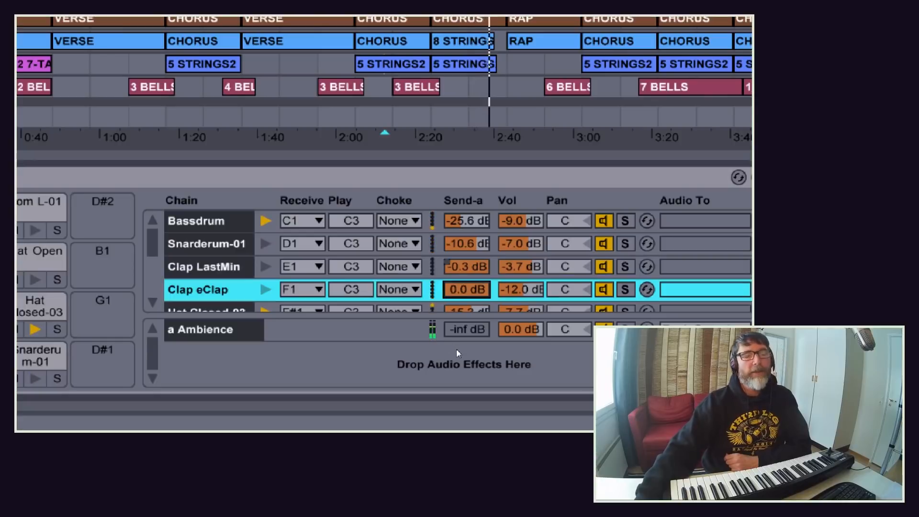
pyautogui.moveTo(521, 267)
pyautogui.mouseDown()
pyautogui.moveTo(521, 282)
pyautogui.moveTo(521, 254)
pyautogui.mouseUp()
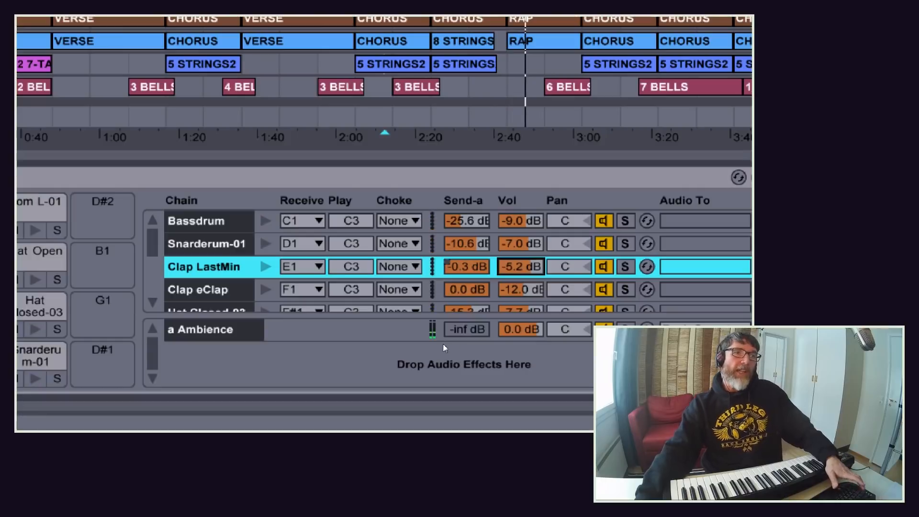
# Step: Review the hat and tom chains, replay the drums, and set the Bassdrum chain's Ambience send to -23.7 dB
pyautogui.scroll(-4, 418, 339)
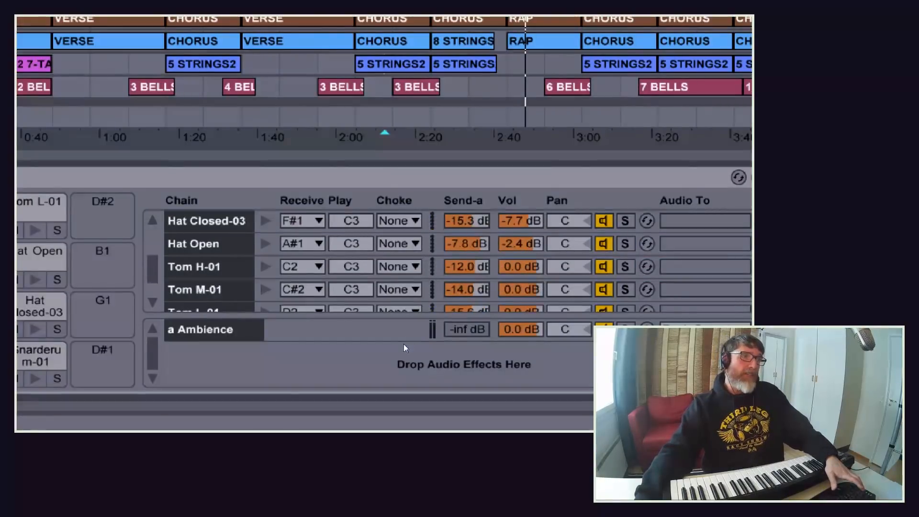
pyautogui.scroll(-1, 404, 344)
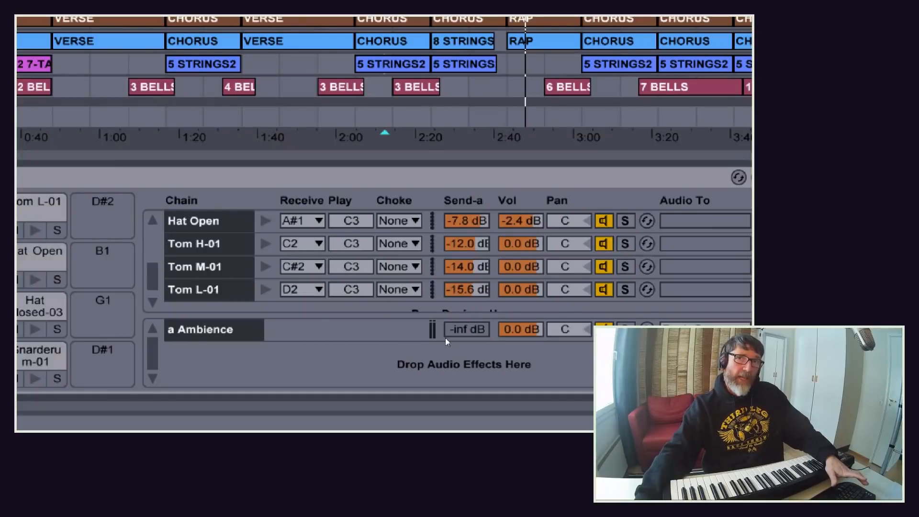
pyautogui.scroll(-1, 445, 338)
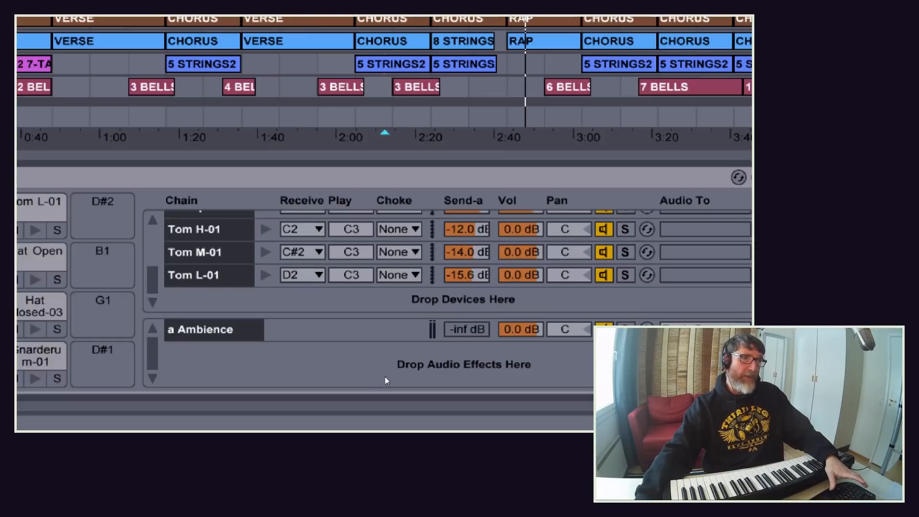
pyautogui.scroll(4, 467, 332)
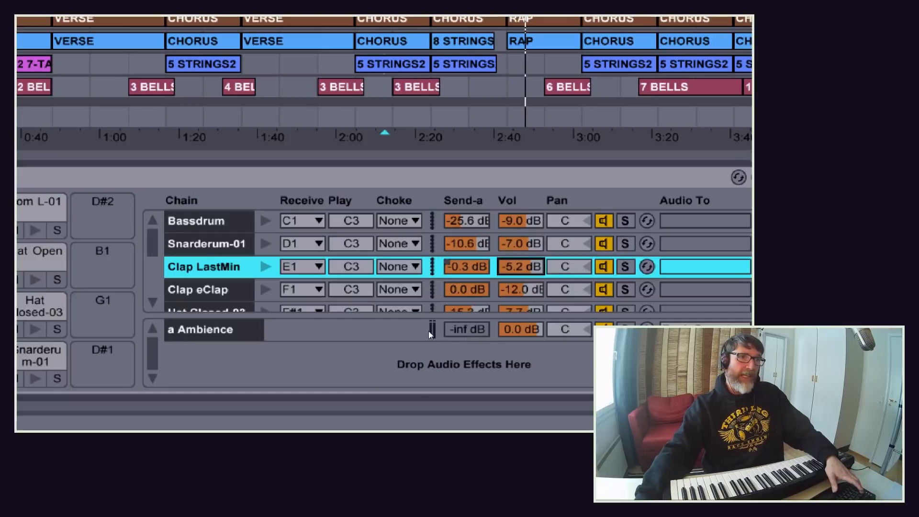
pyautogui.press('space')
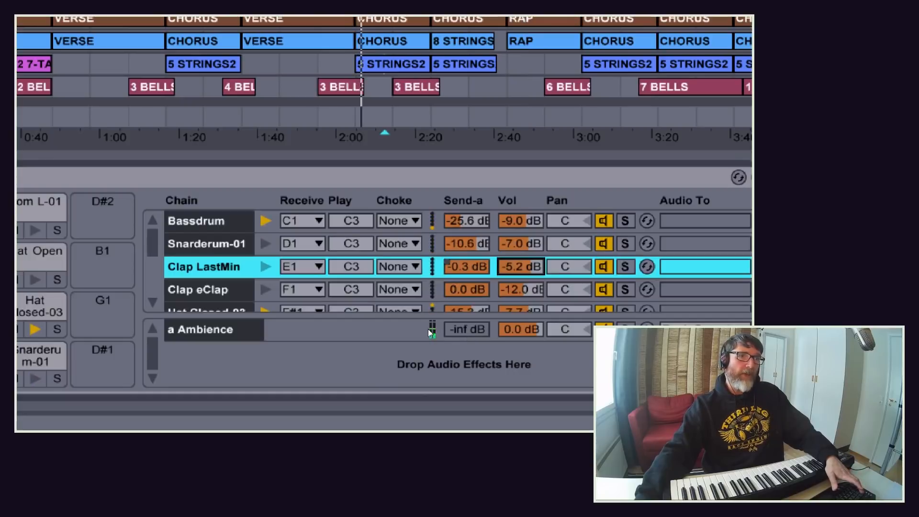
pyautogui.moveTo(467, 221)
pyautogui.mouseDown()
pyautogui.moveTo(467, 197)
pyautogui.moveTo(466, 218)
pyautogui.mouseUp()
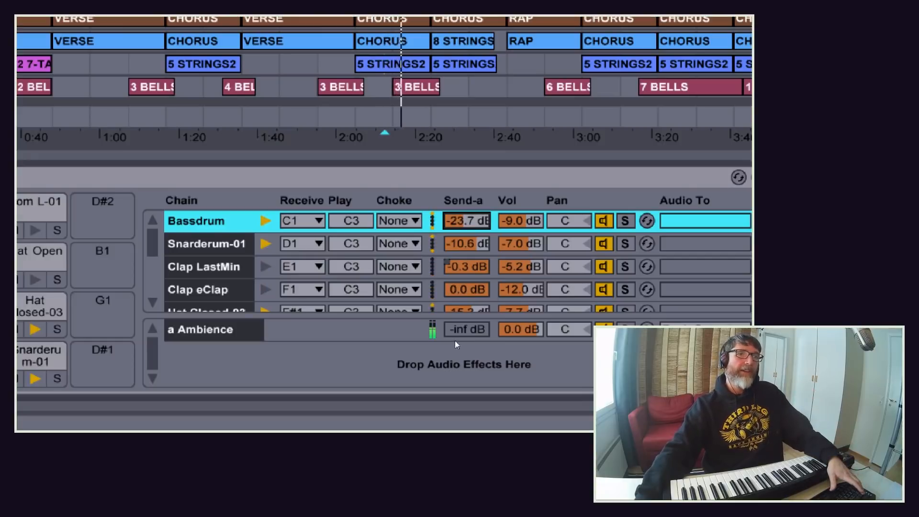
# Step: Set the chain volumes to -8.7 dB for Snarderum-01, -10.2 dB for Clap LastMin and -16.5 dB for Clap eClap
pyautogui.click(521, 244)
pyautogui.moveTo(521, 243); pyautogui.dragTo(520, 294)
pyautogui.click(521, 266)
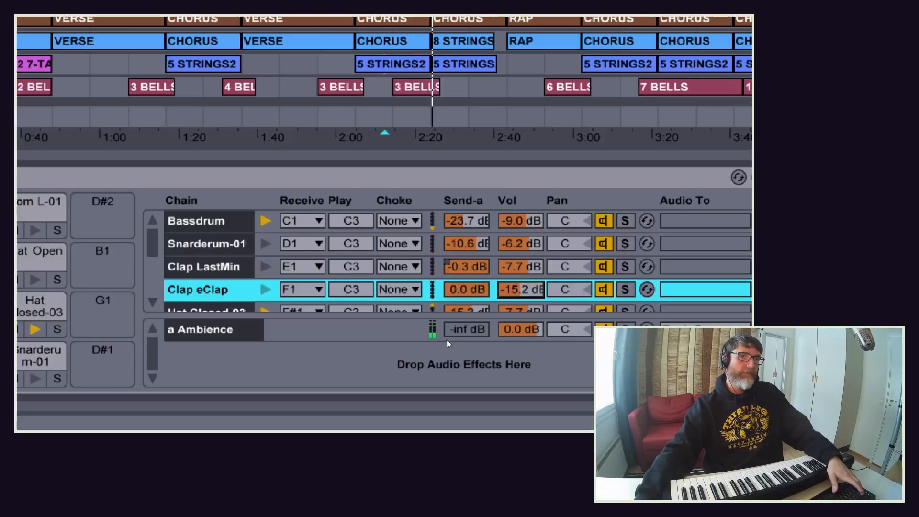
pyautogui.moveTo(521, 244)
pyautogui.mouseDown()
pyautogui.moveTo(521, 271)
pyautogui.moveTo(521, 240)
pyautogui.mouseUp()
pyautogui.moveTo(521, 289); pyautogui.dragTo(521, 292)
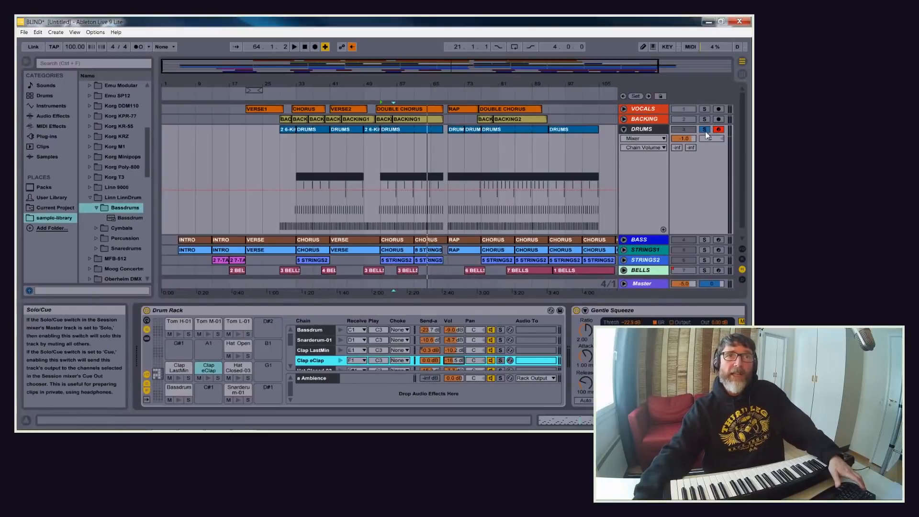
# Step: Unsolo DRUMS and, with the full mix playing, set the volumes of Bassdrum to -2.0 dB and Snarderum-01 to -2.4 dB
pyautogui.click(705, 130)
pyautogui.press('space')
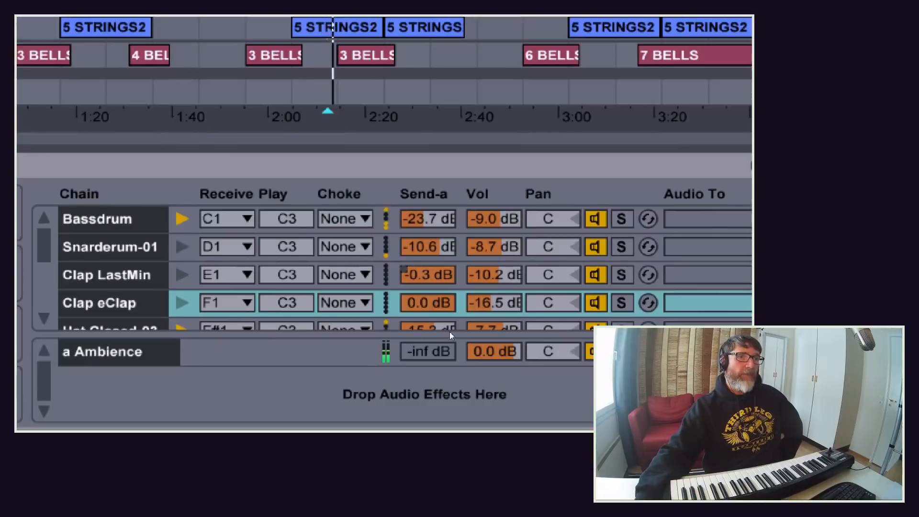
pyautogui.doubleClick(494, 220)
pyautogui.moveTo(493, 219)
pyautogui.mouseDown()
pyautogui.moveTo(494, 238)
pyautogui.moveTo(494, 223)
pyautogui.mouseUp()
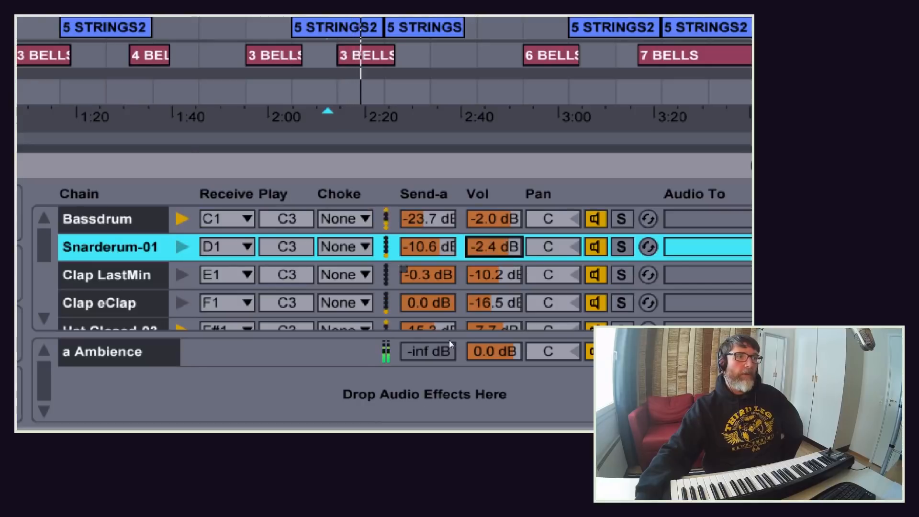
# Step: Set both clap chains' volumes to -13.4 dB and Clap LastMin's Ambience send to 0.0 dB
pyautogui.moveTo(494, 275); pyautogui.dragTo(494, 270)
pyautogui.moveTo(493, 302)
pyautogui.mouseDown()
pyautogui.moveTo(493, 285)
pyautogui.moveTo(493, 305)
pyautogui.mouseUp()
pyautogui.moveTo(428, 274); pyautogui.dragTo(428, 273)
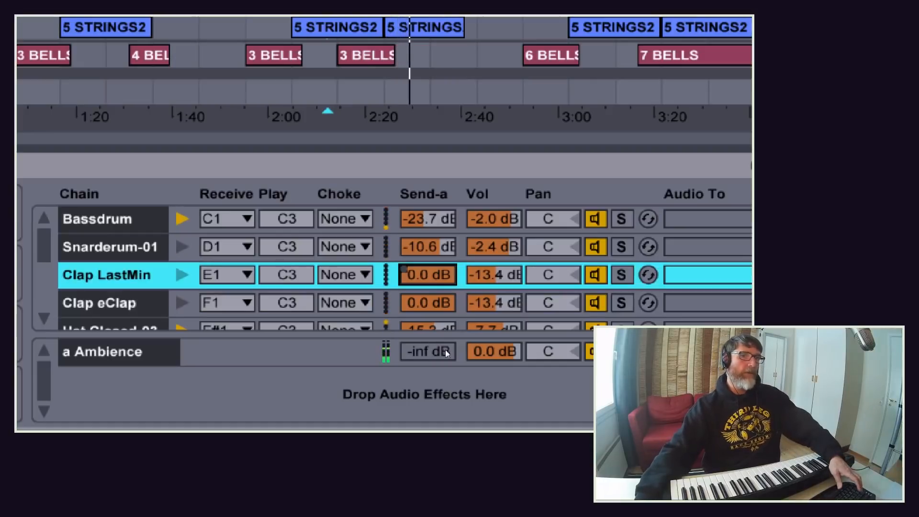
pyautogui.scroll(-2, 447, 328)
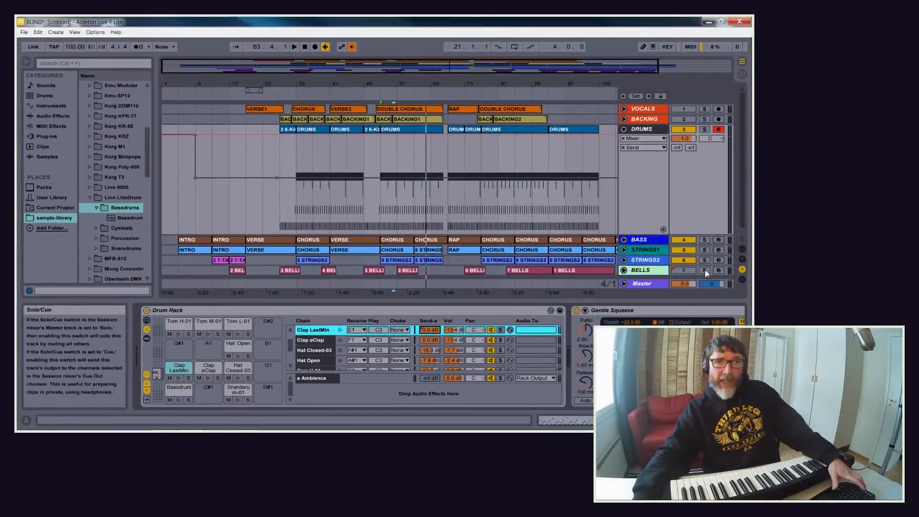
# Step: During playback, raise the Gentle Squeeze threshold to 6.00 dB for comparison and lower it to -23.5 dB
pyautogui.click(674, 310)
pyautogui.press('space')
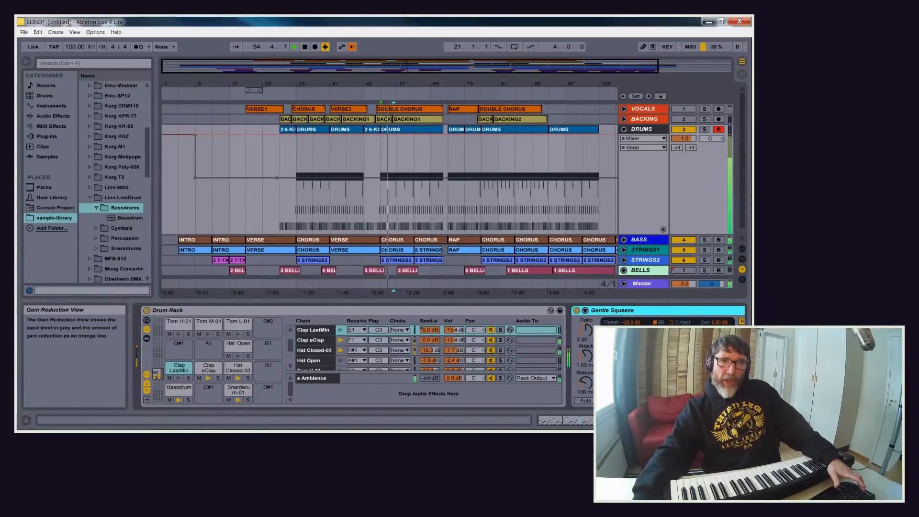
pyautogui.moveTo(670, 352); pyautogui.dragTo(671, 330)
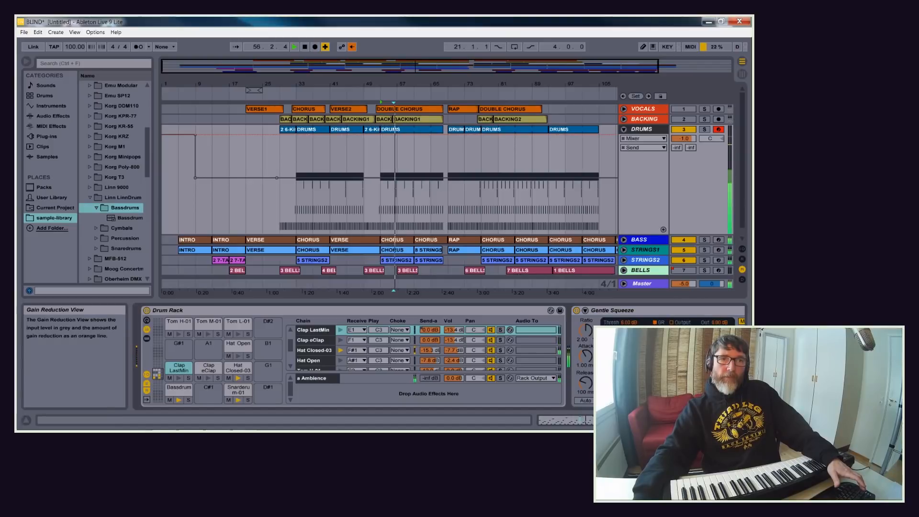
pyautogui.moveTo(670, 330); pyautogui.dragTo(670, 348)
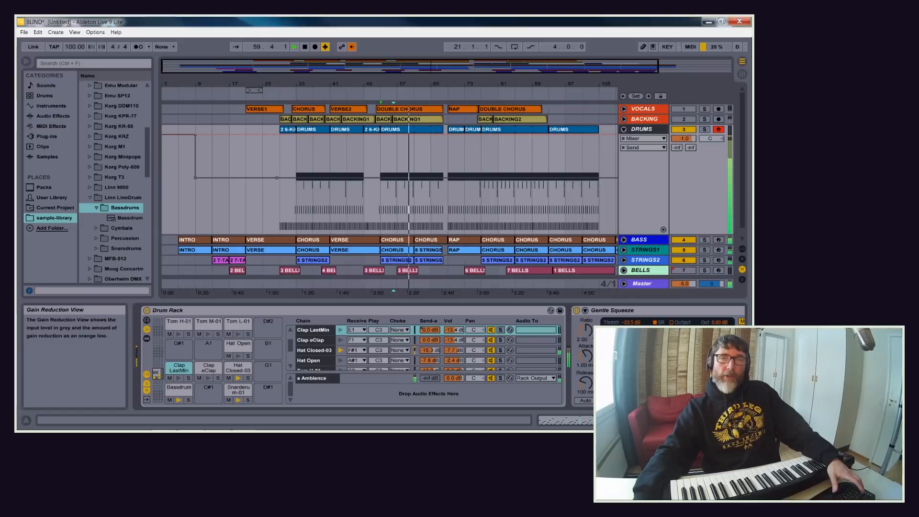
pyautogui.press('space')
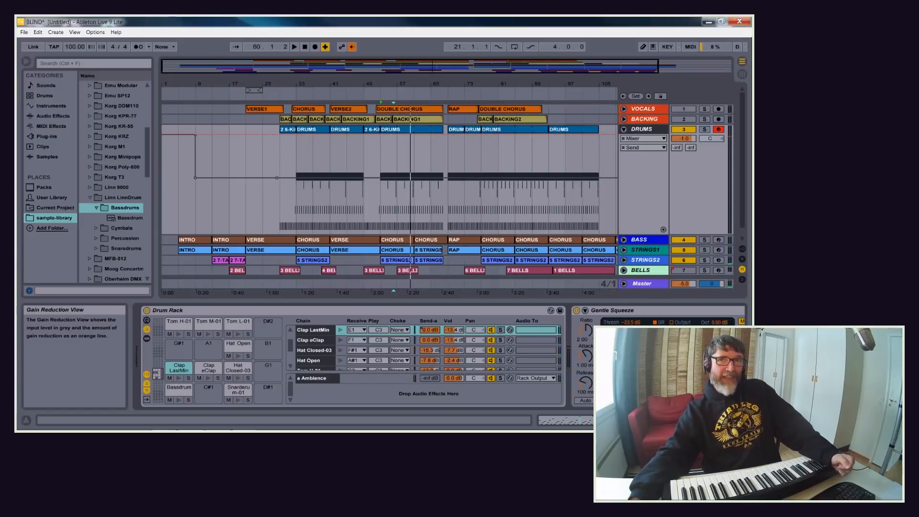
# Step: Bring the BELLS track into view, play the song from about bar 93, and show the BELLS device chain
pyautogui.moveTo(642, 234); pyautogui.dragTo(633, 139)
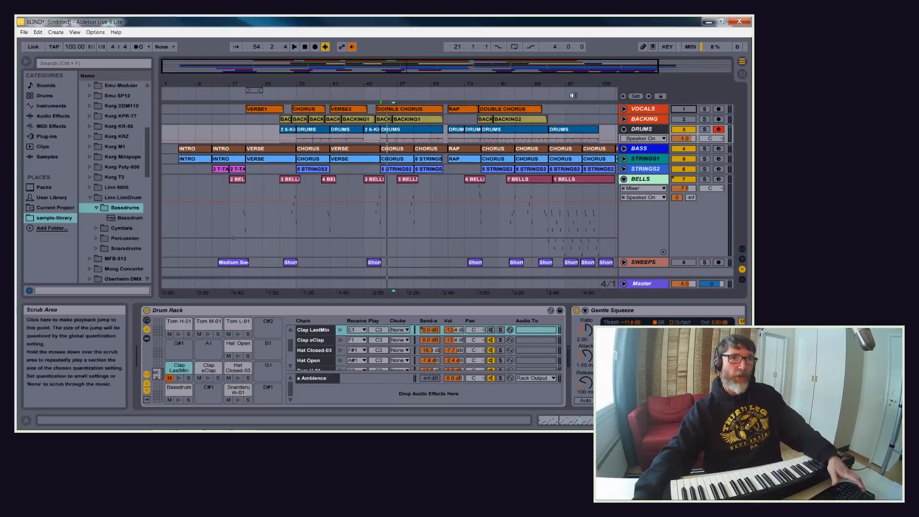
pyautogui.click(555, 95)
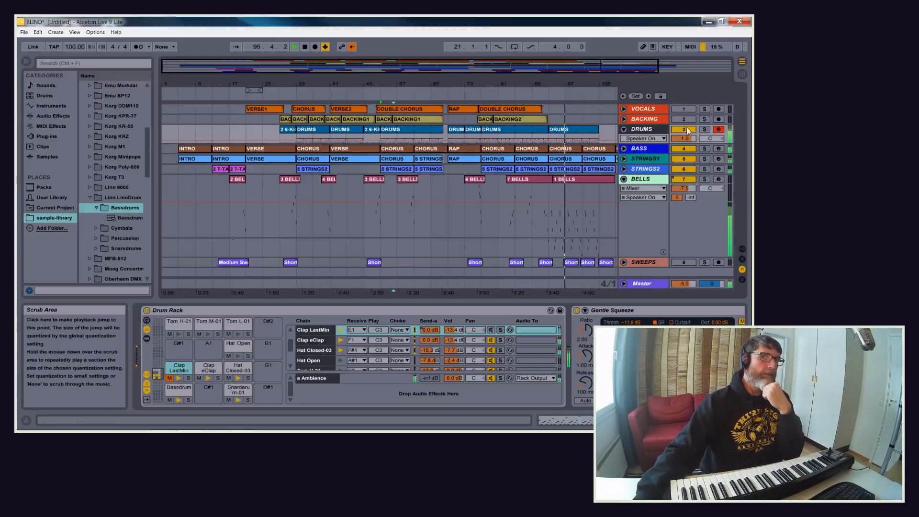
pyautogui.click(708, 229)
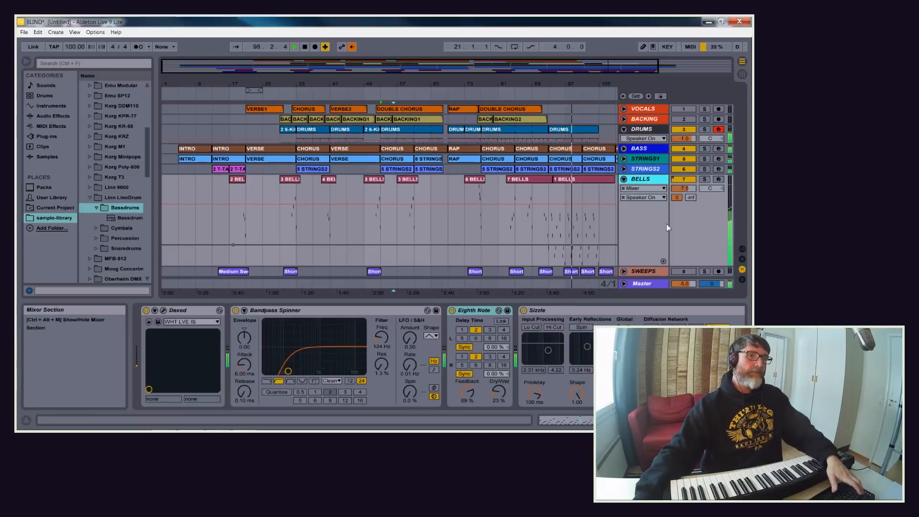
pyautogui.press('space')
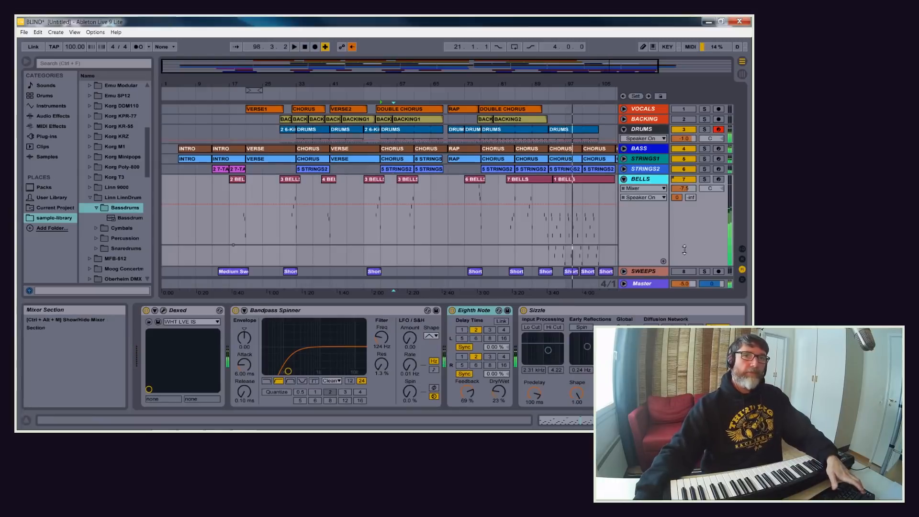
# Step: Arm the BELLS track for live playing and examine the WHT LVE IS patch in the Dexed plug-in window
pyautogui.click(719, 180)
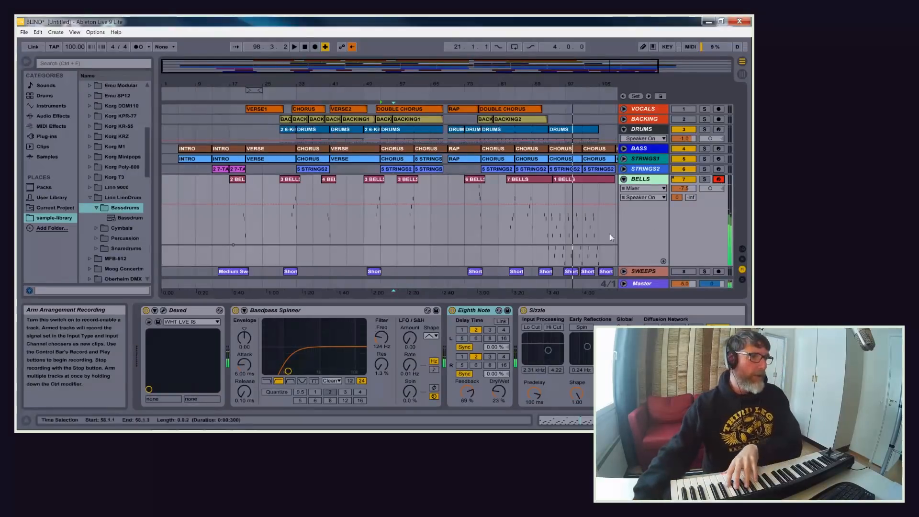
pyautogui.click(163, 310)
pyautogui.moveTo(332, 84); pyautogui.dragTo(444, 59)
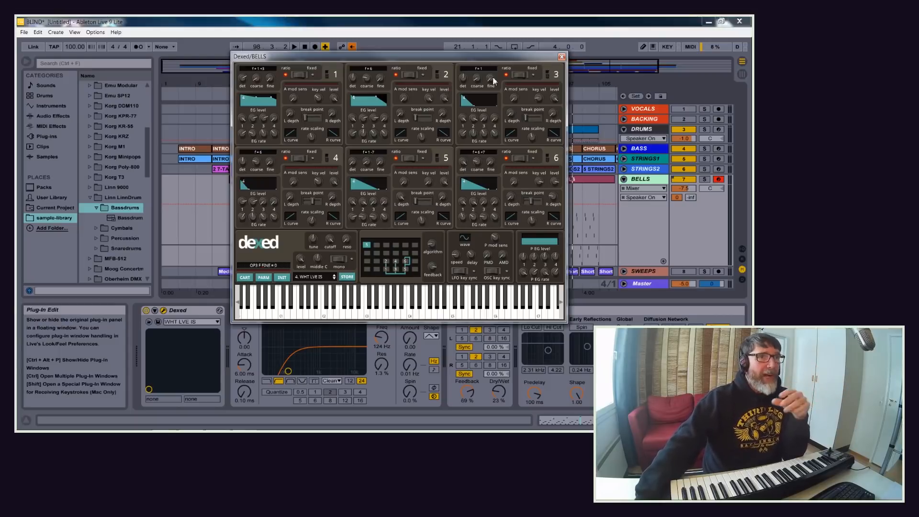
pyautogui.click(562, 56)
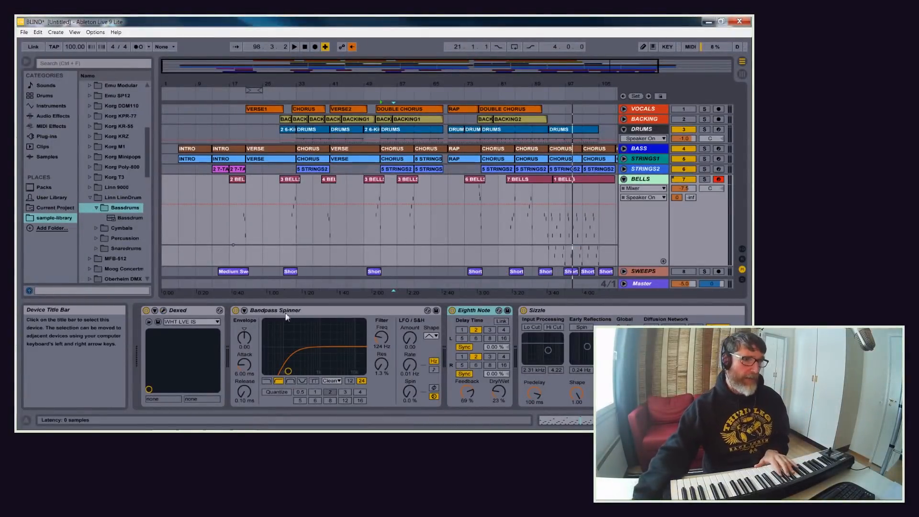
# Step: Turn off Bandpass Spinner, Eighth Note and Sizzle on the BELLS track and look along its device chain
pyautogui.click(236, 311)
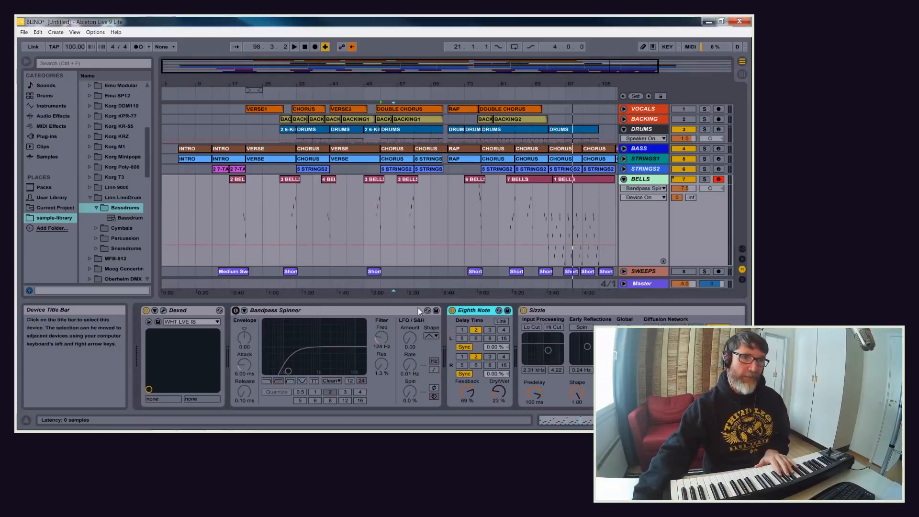
pyautogui.click(452, 310)
pyautogui.click(523, 310)
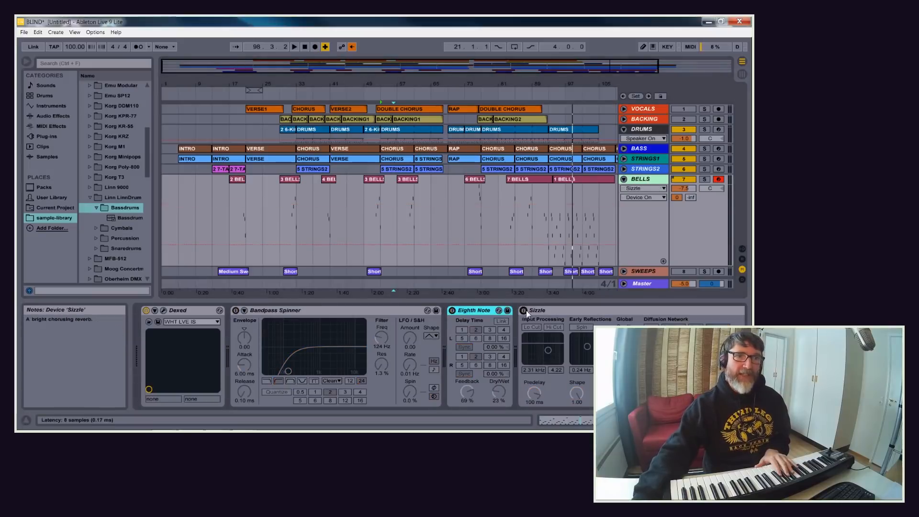
pyautogui.click(704, 420)
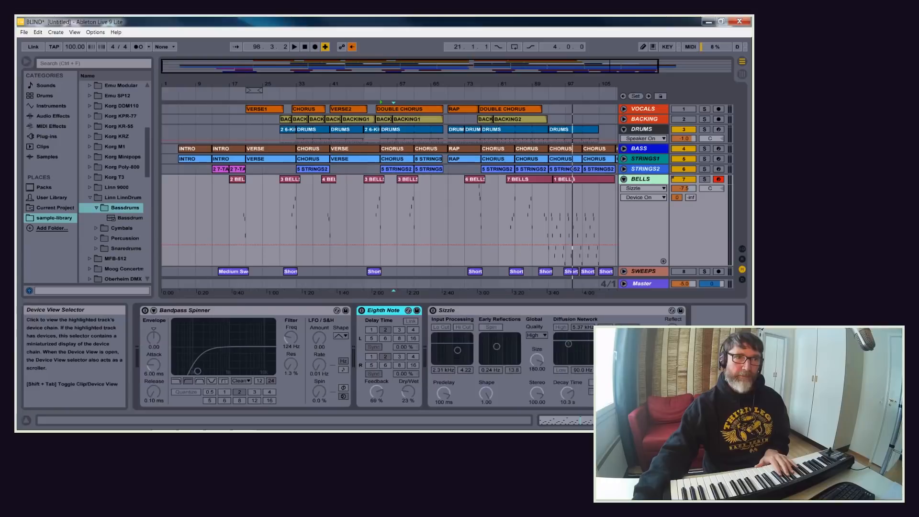
pyautogui.click(661, 420)
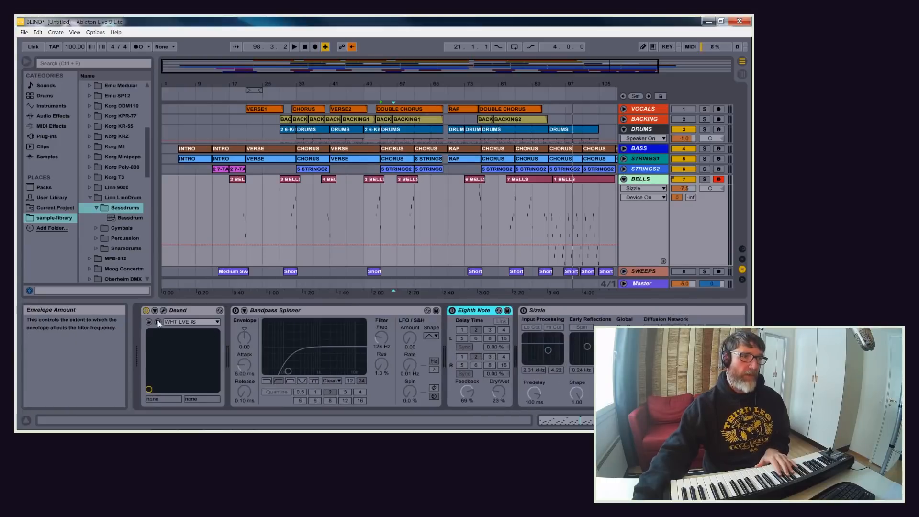
# Step: Turn on Bandpass Spinner on the BELLS track and raise its filter frequency to about 326 Hz after comparing it at 26 Hz
pyautogui.click(404, 274)
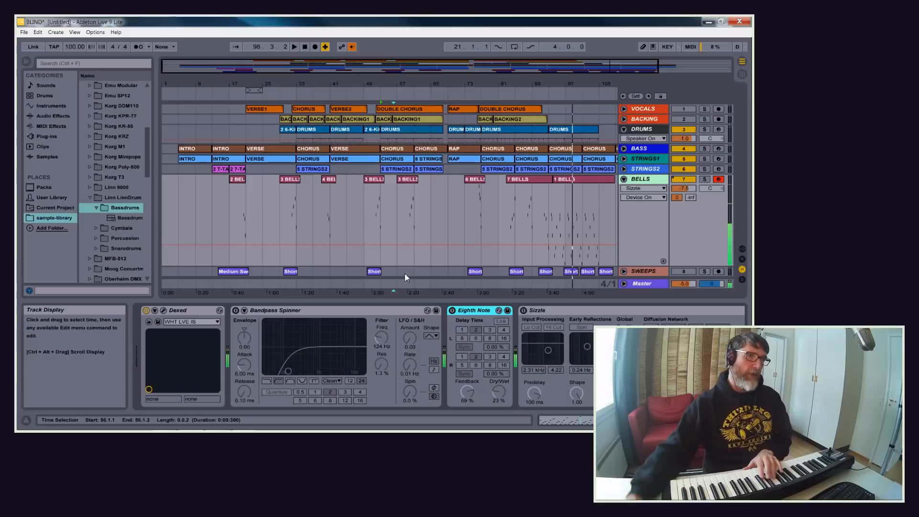
pyautogui.click(236, 310)
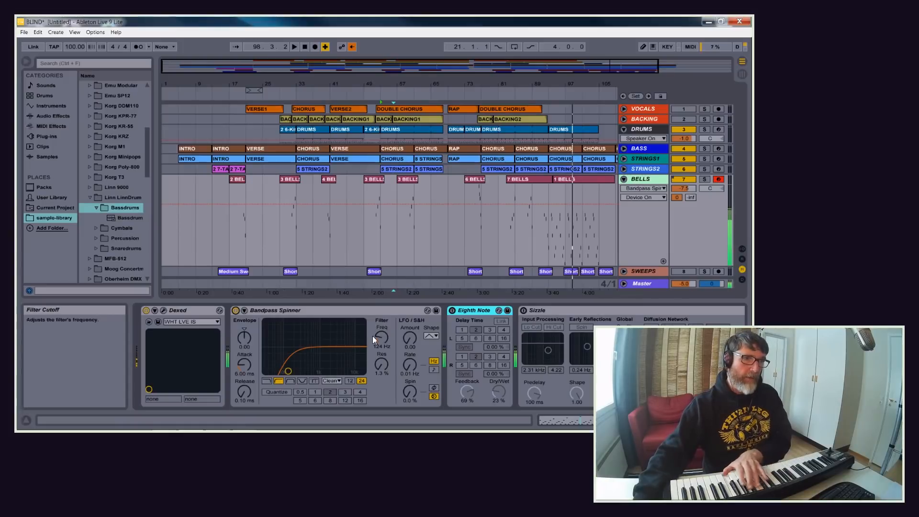
pyautogui.moveTo(381, 337)
pyautogui.mouseDown()
pyautogui.moveTo(382, 318)
pyautogui.moveTo(382, 349)
pyautogui.mouseUp()
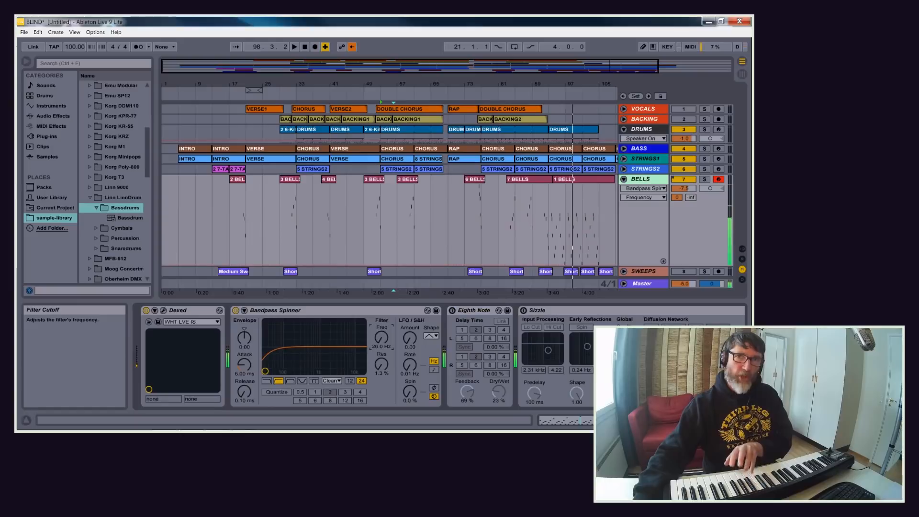
pyautogui.moveTo(265, 371); pyautogui.dragTo(302, 371)
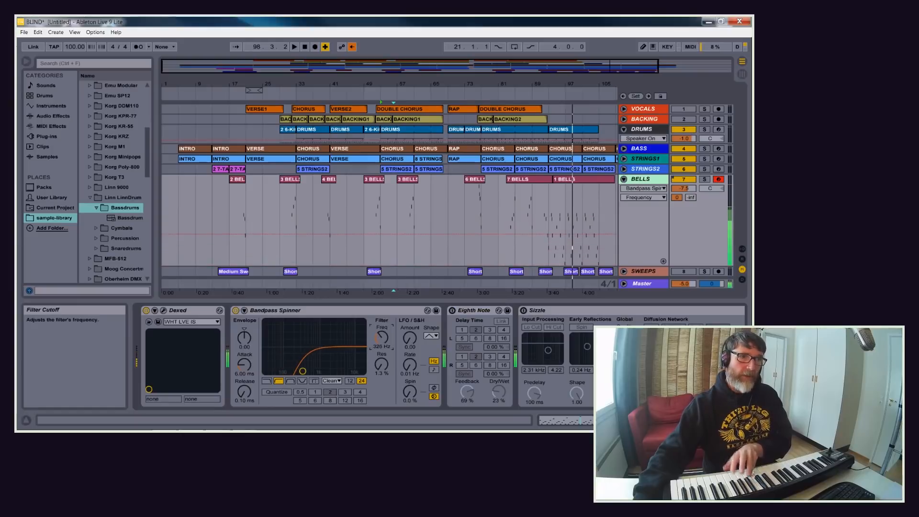
# Step: Turn on Eighth Note with its Dry/Wet mix at 27 %, and turn on Sizzle on the BELLS track
pyautogui.click(453, 310)
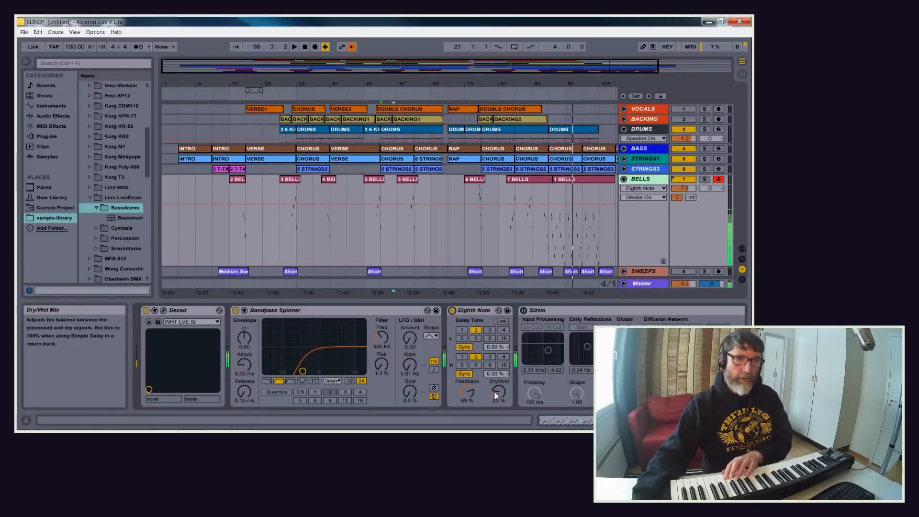
pyautogui.moveTo(498, 392); pyautogui.dragTo(495, 371)
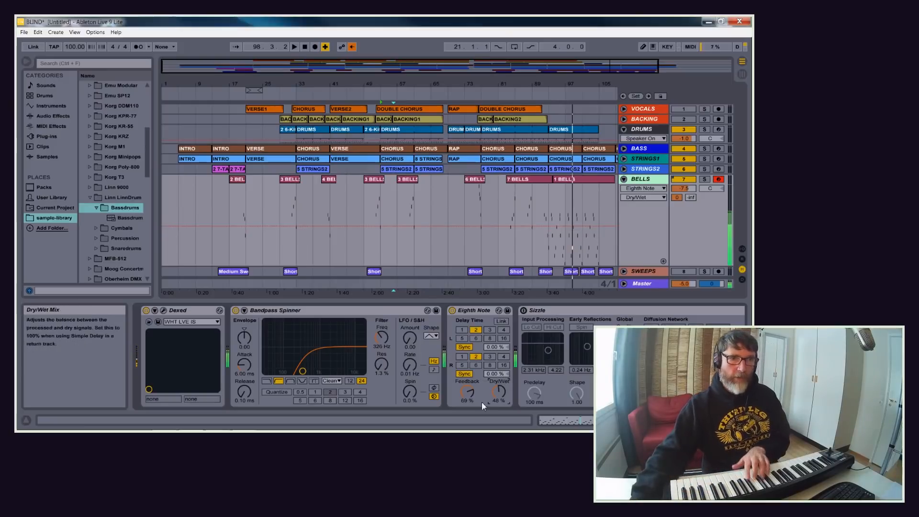
pyautogui.moveTo(496, 390); pyautogui.dragTo(497, 402)
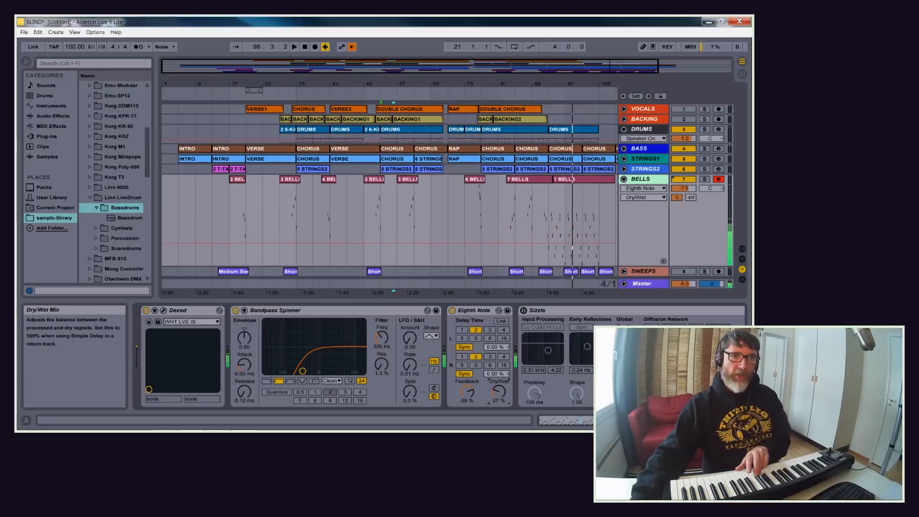
pyautogui.click(524, 312)
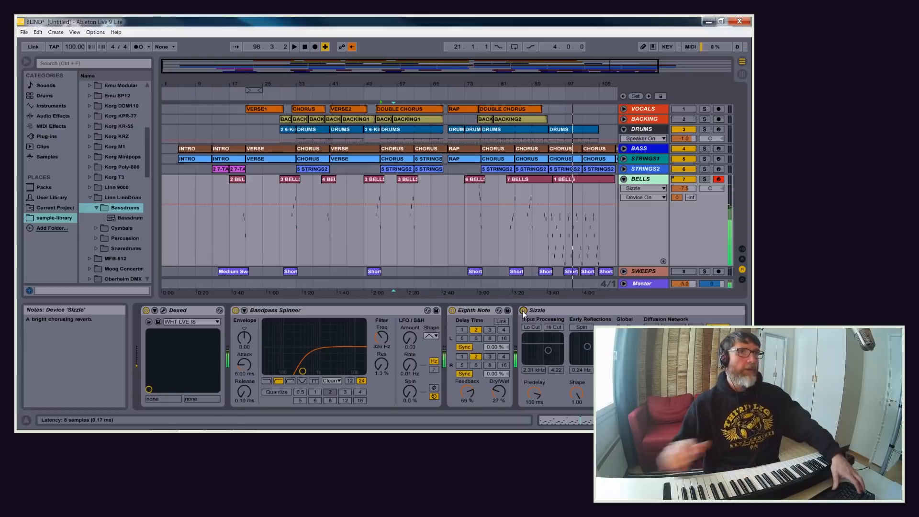
# Step: Look at the BELLS sends and the B DELAY return in the mixer, and examine the Sizzle settings in the arrangement
pyautogui.press('Tab')
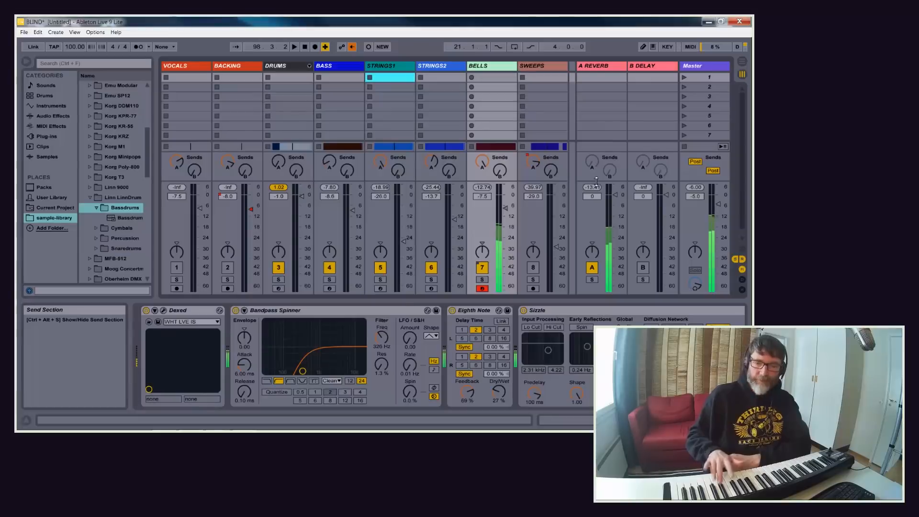
pyautogui.click(660, 71)
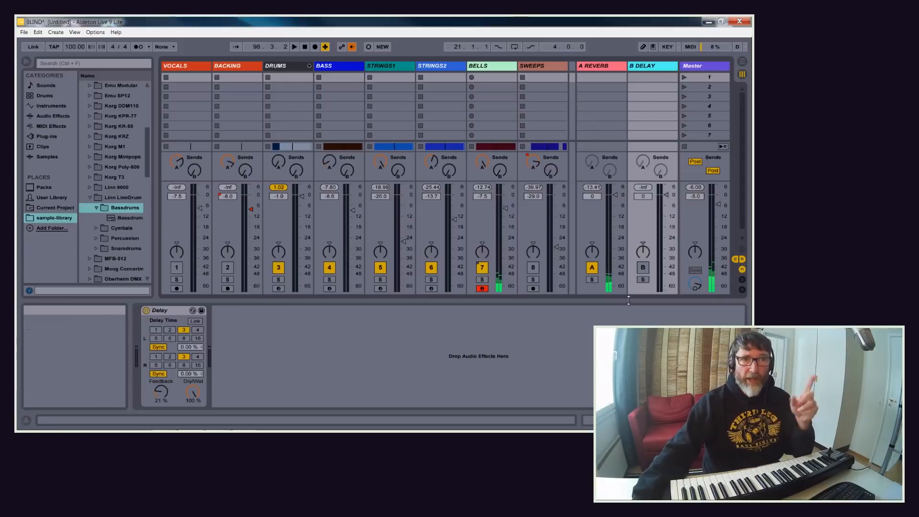
pyautogui.press('Tab')
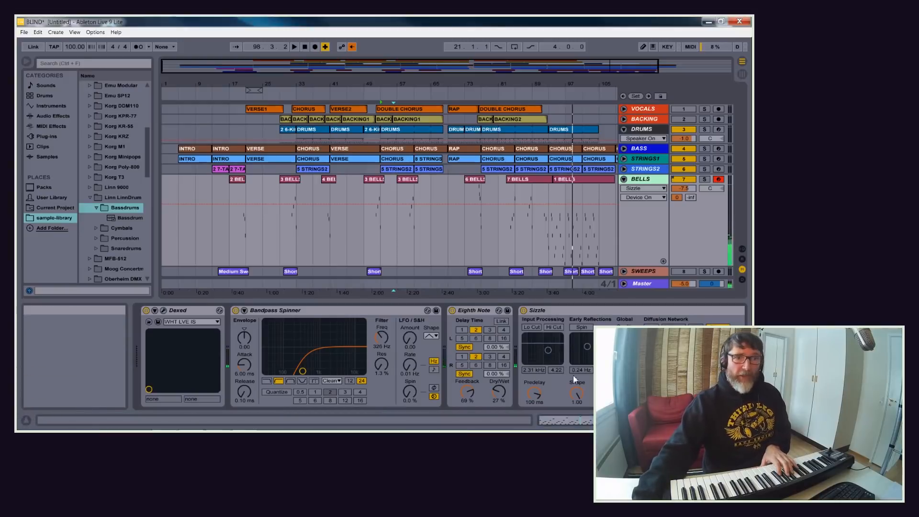
pyautogui.hscroll(3, 565, 420)
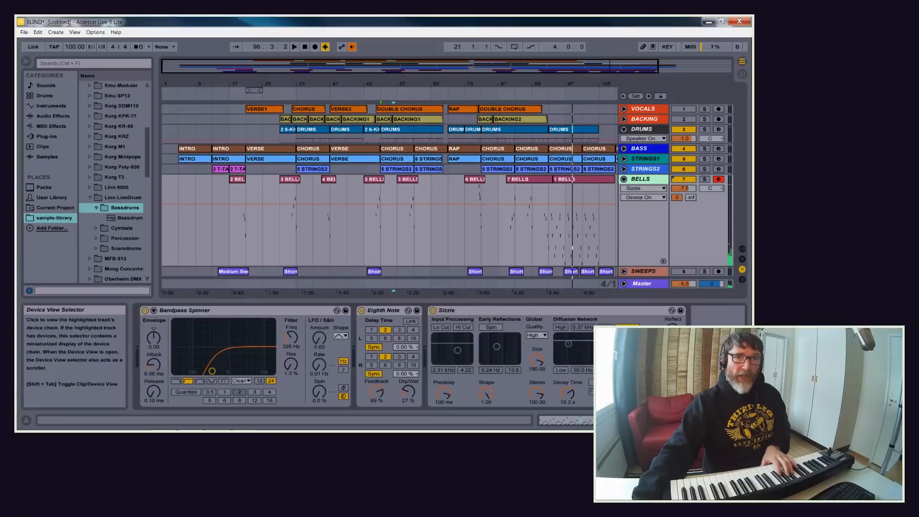
pyautogui.moveTo(694, 420); pyautogui.dragTo(695, 420)
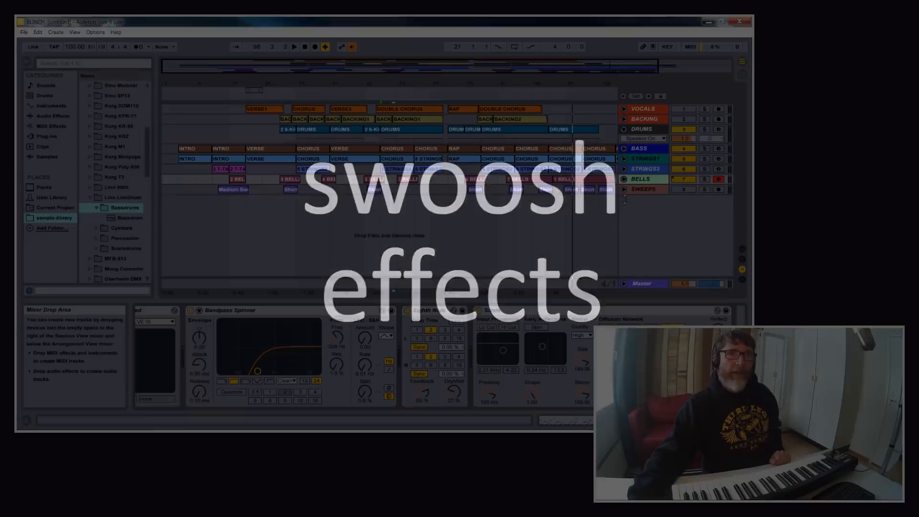
# Step: Select the first clip on the SWEEPS track, activate SWEEPS, and mute BELLS, STRINGS2 and DRUMS
pyautogui.moveTo(623, 210); pyautogui.dragTo(628, 267)
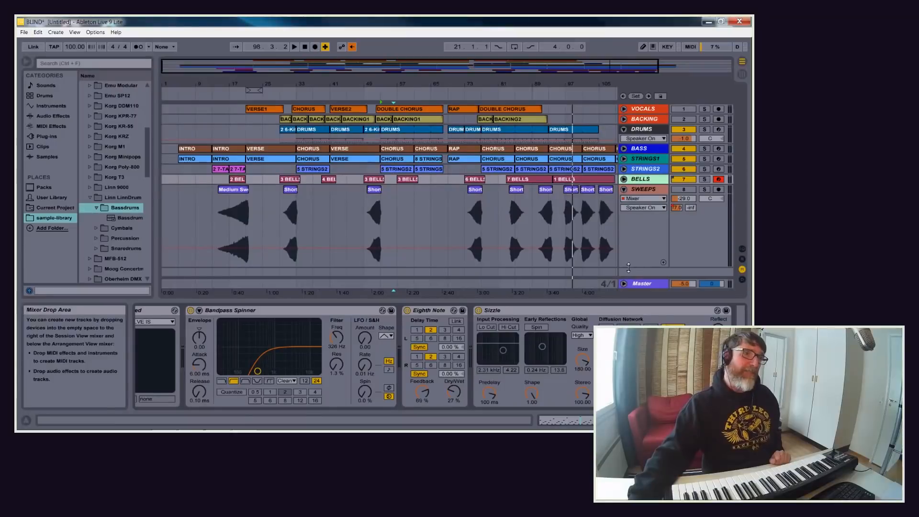
pyautogui.click(238, 191)
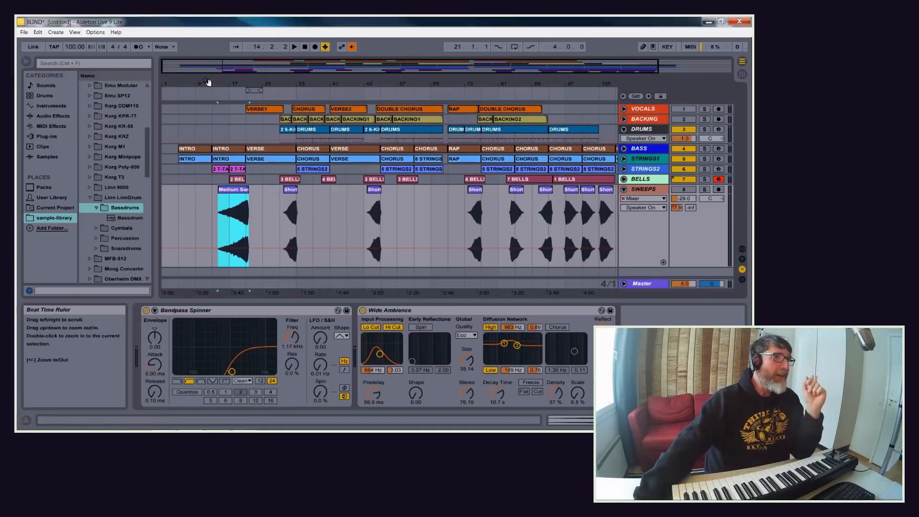
pyautogui.click(692, 191)
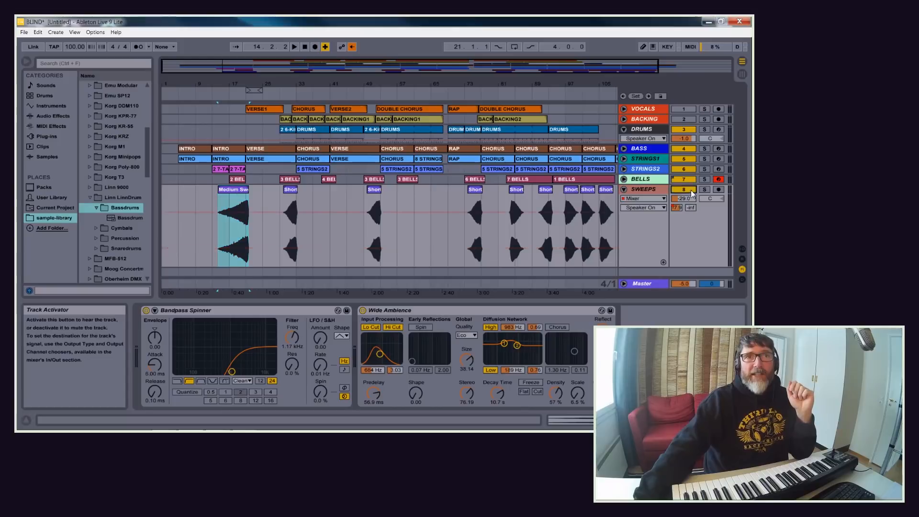
pyautogui.click(688, 180)
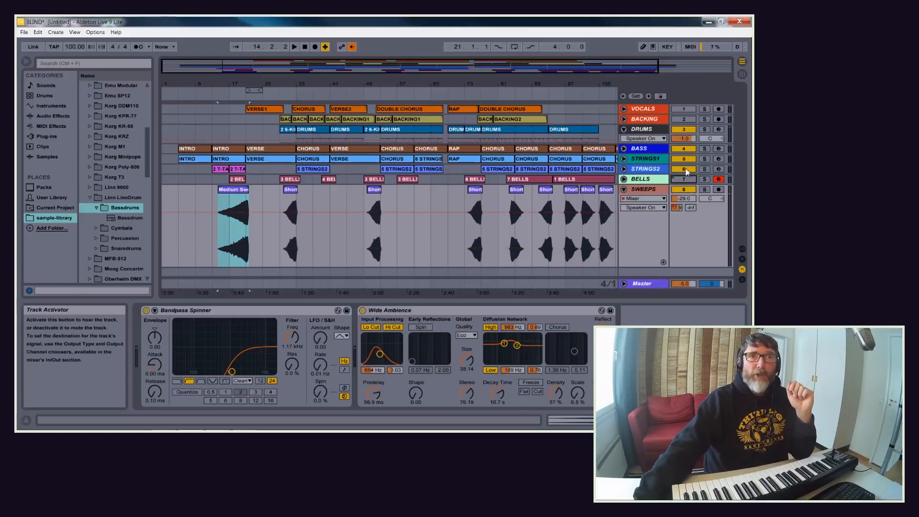
pyautogui.click(686, 170)
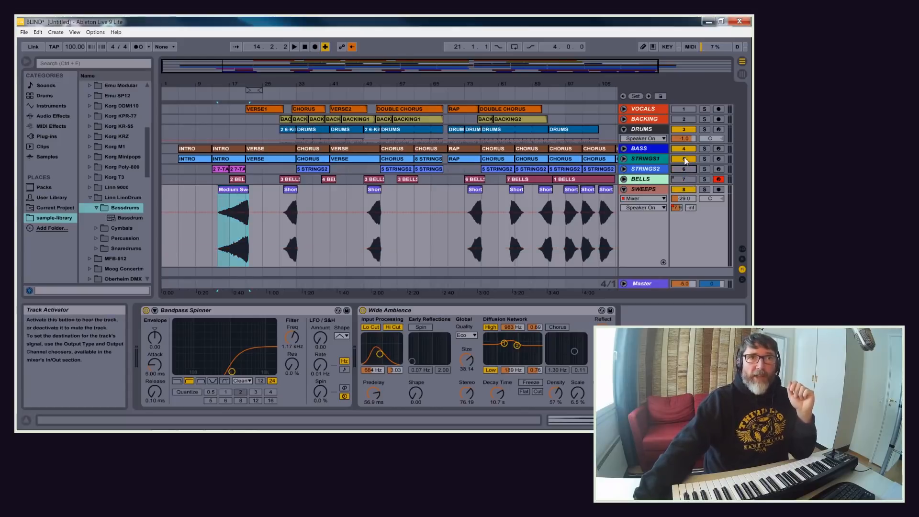
pyautogui.click(682, 130)
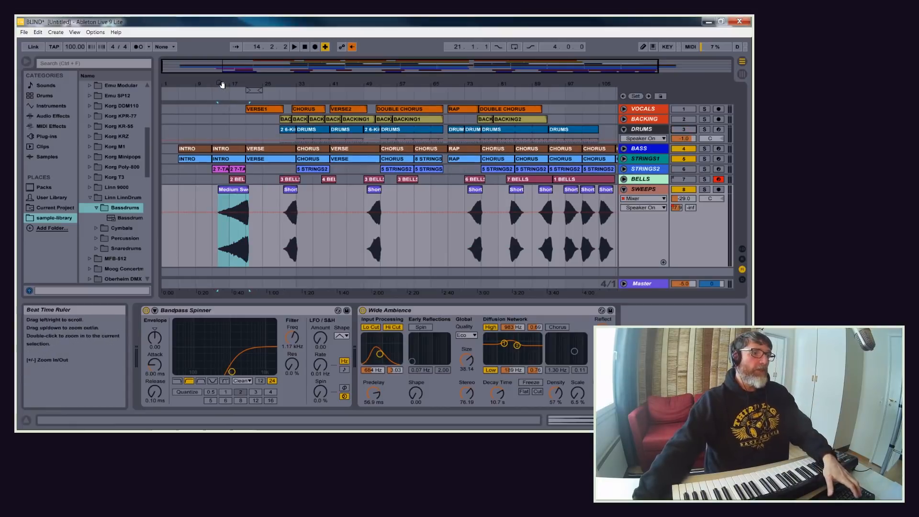
# Step: Play the first sweep from bar 14 and raise the SWEEPS volume to -4.0 dB in the mixer
pyautogui.press('space')
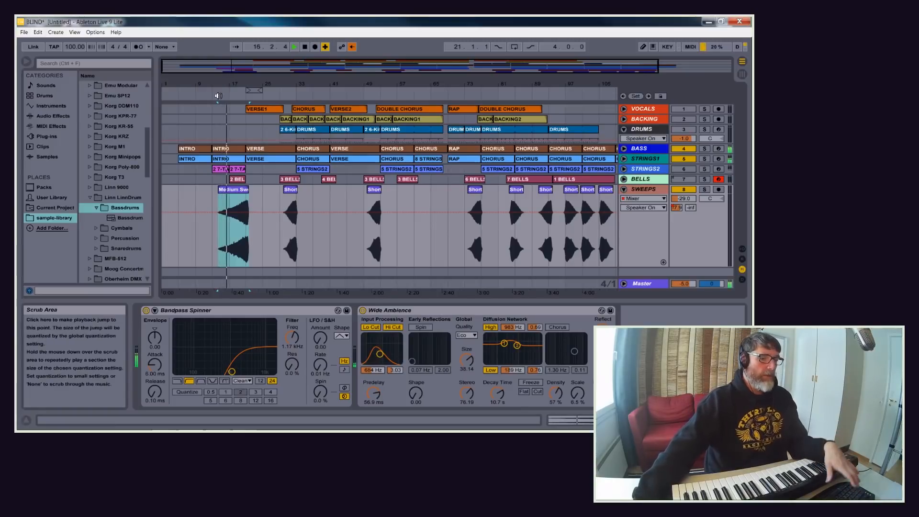
pyautogui.press('Tab')
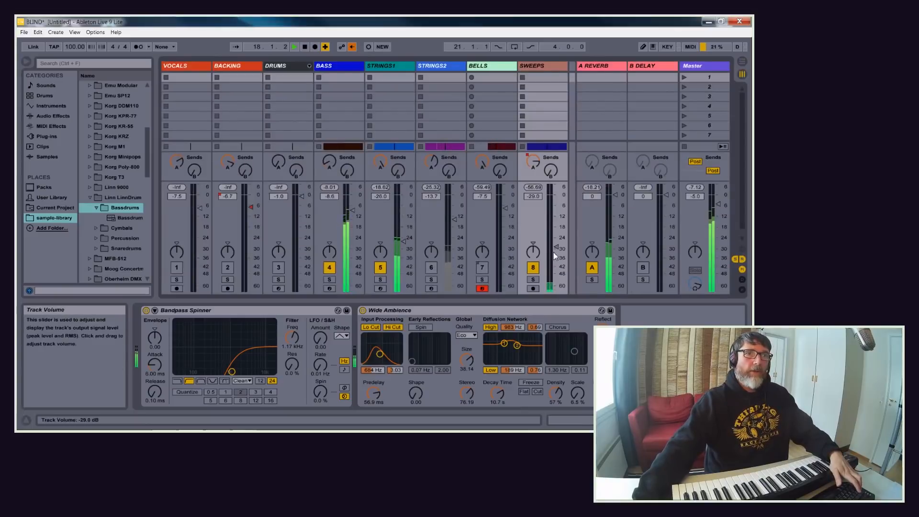
pyautogui.moveTo(560, 257); pyautogui.dragTo(556, 202)
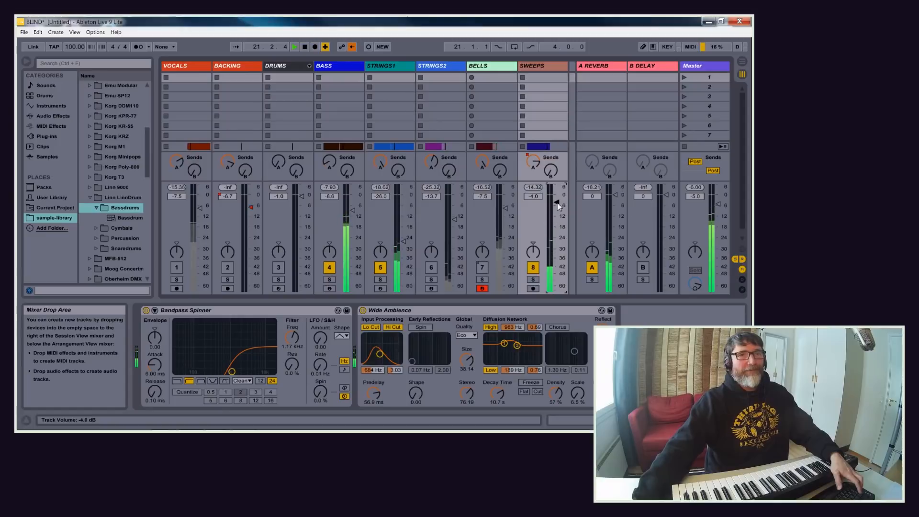
pyautogui.press('space')
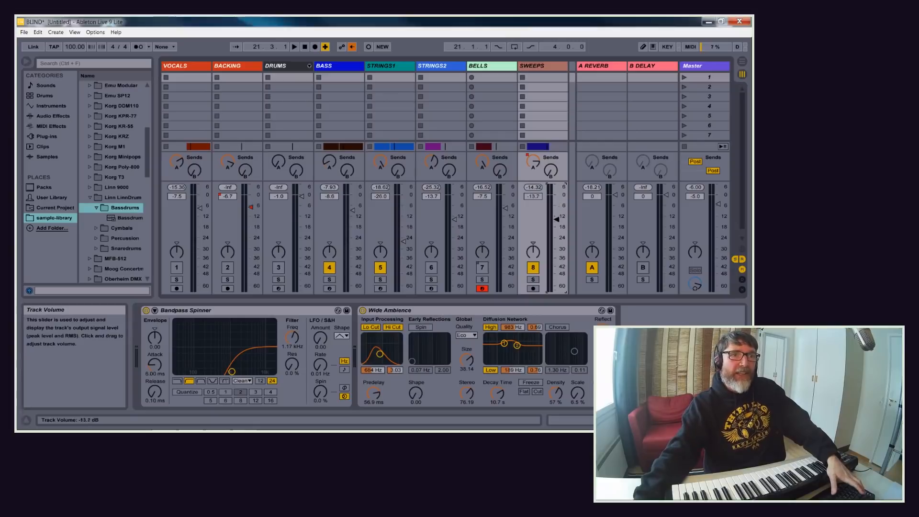
# Step: Replay the first sweep with SWEEPS at -25.6 dB and raise the track's volume to -11.0 dB
pyautogui.press('space')
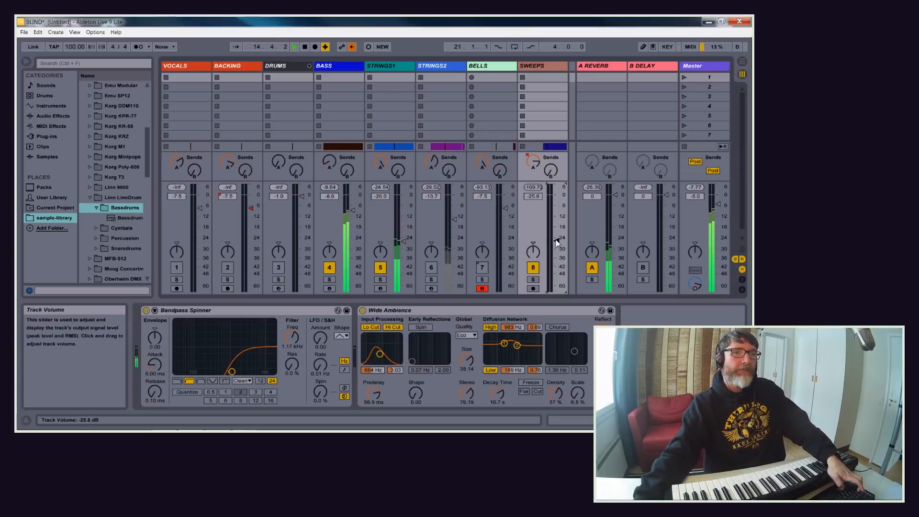
pyautogui.moveTo(555, 239); pyautogui.dragTo(558, 243)
pyautogui.press('Tab')
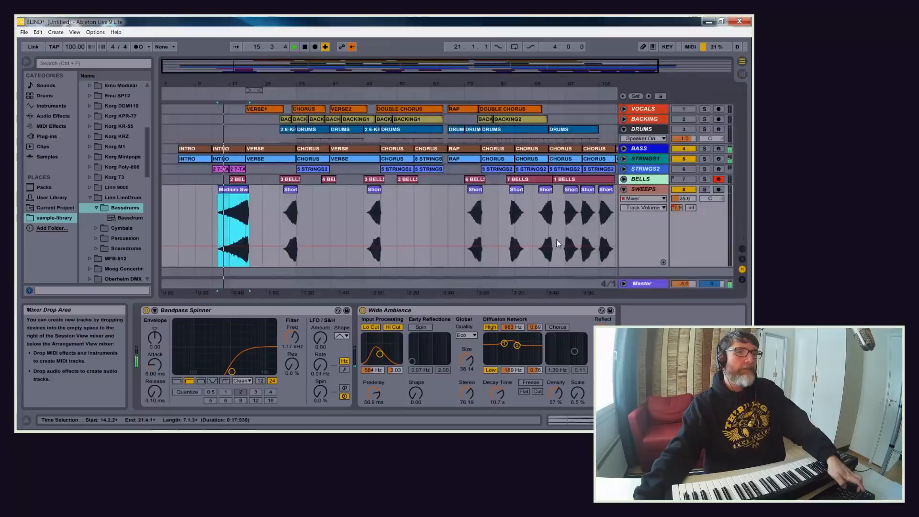
pyautogui.press('Tab')
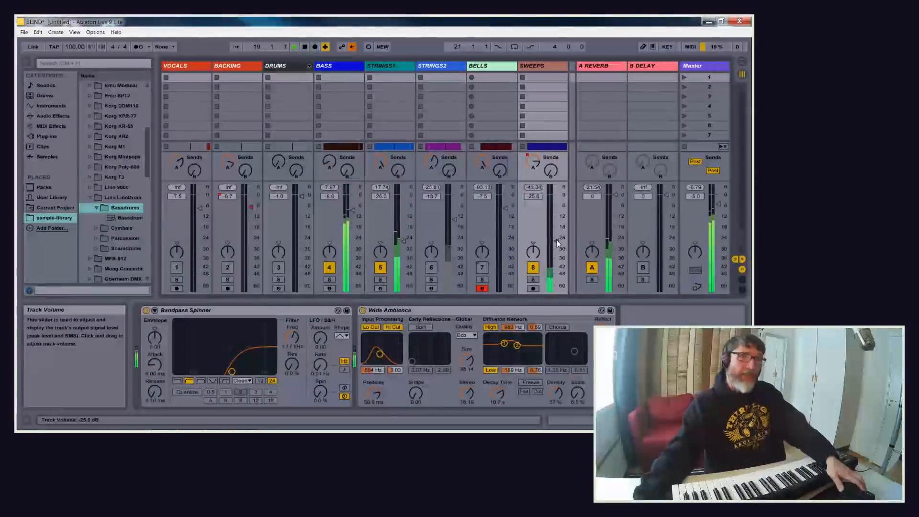
pyautogui.moveTo(556, 244); pyautogui.dragTo(556, 217)
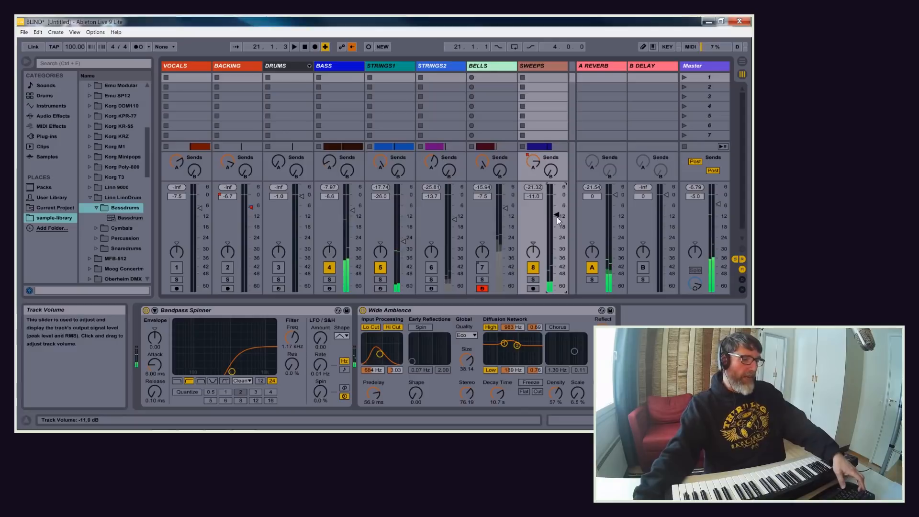
pyautogui.press('space')
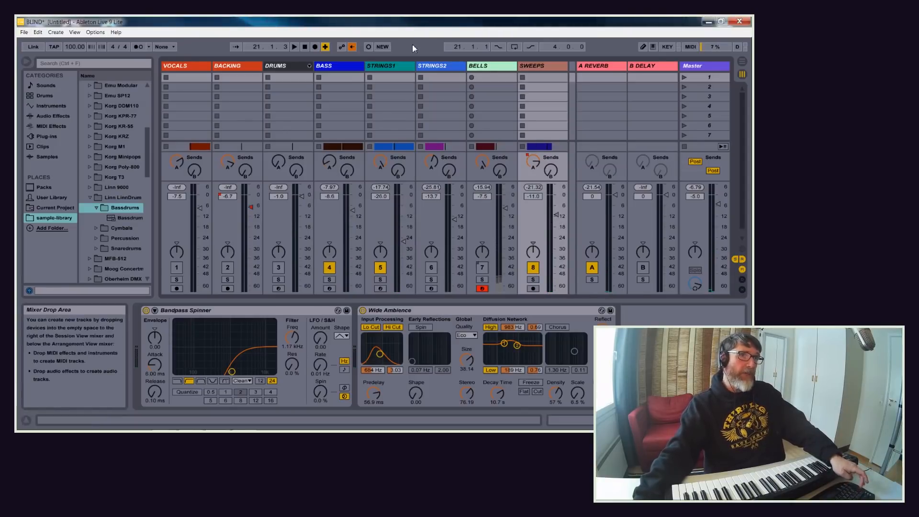
# Step: Return to the arrangement and audition the short sweeps from about bar 82 and about bar 91
pyautogui.press('Tab')
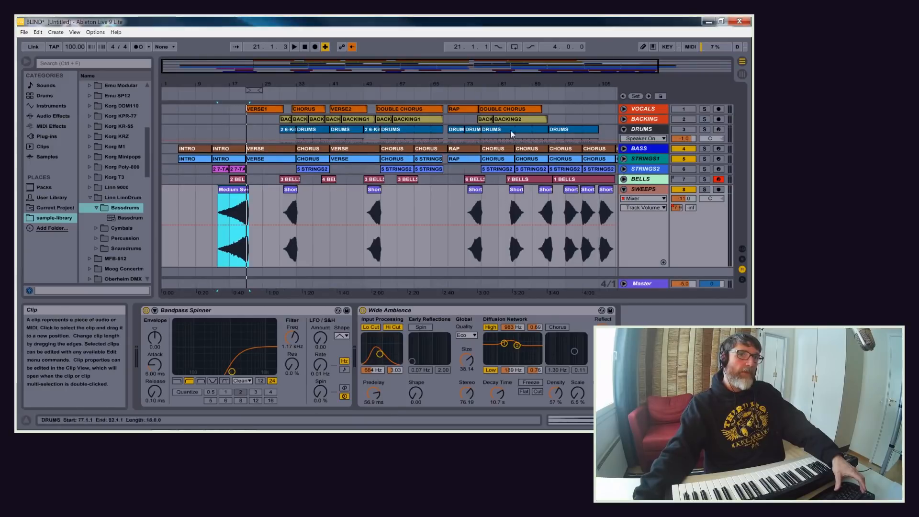
pyautogui.click(503, 97)
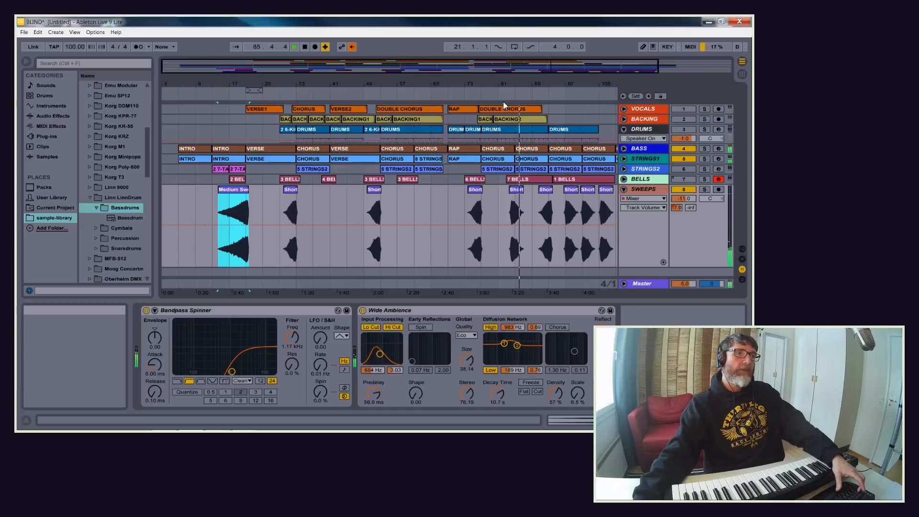
pyautogui.click(541, 98)
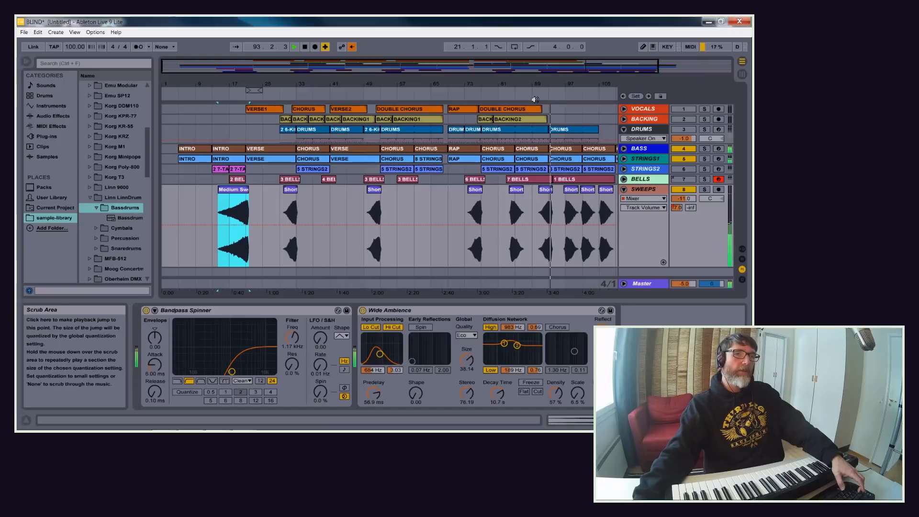
pyautogui.press('space')
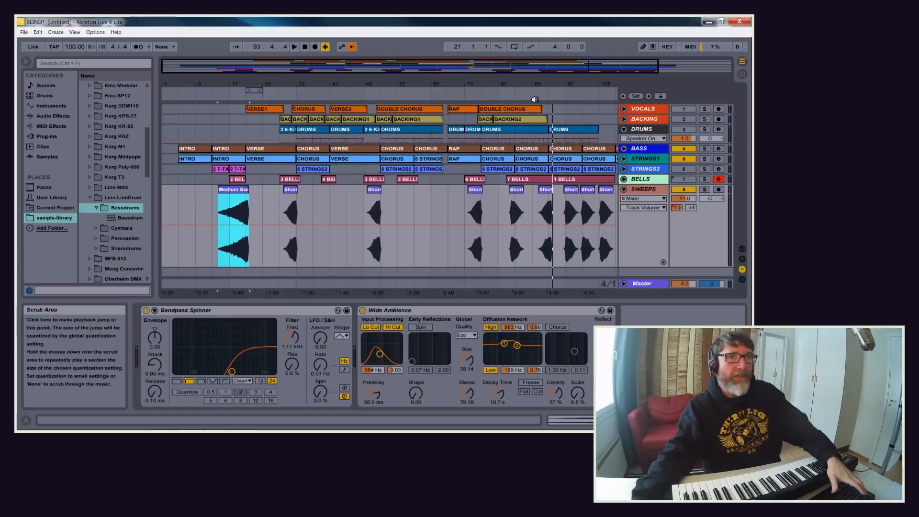
# Step: Compare the sweep near bar 97 without and with DRUMS, STRINGS2 and BELLS, reactivating those tracks for the second playback
pyautogui.click(567, 96)
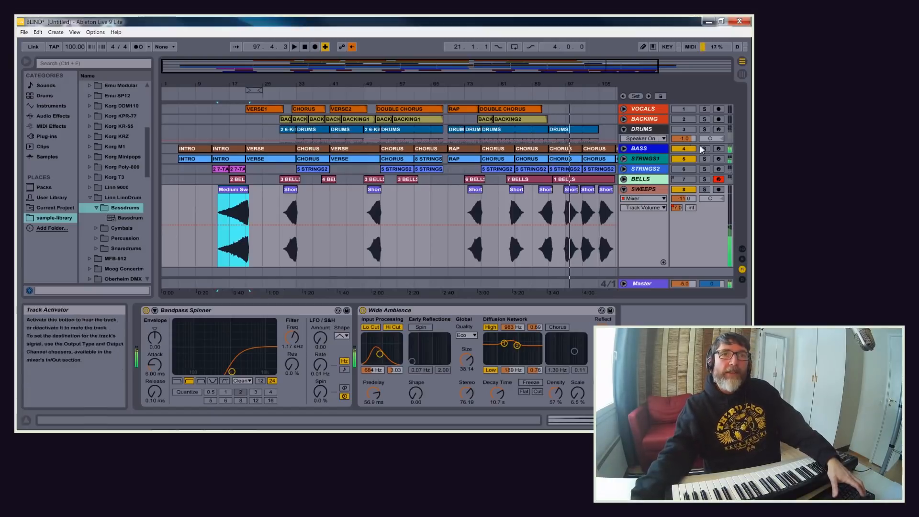
pyautogui.click(689, 171)
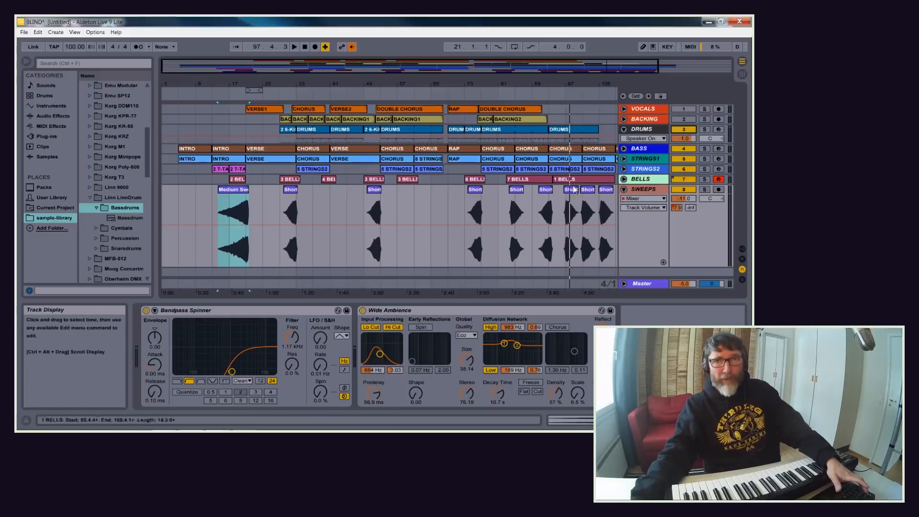
pyautogui.click(564, 100)
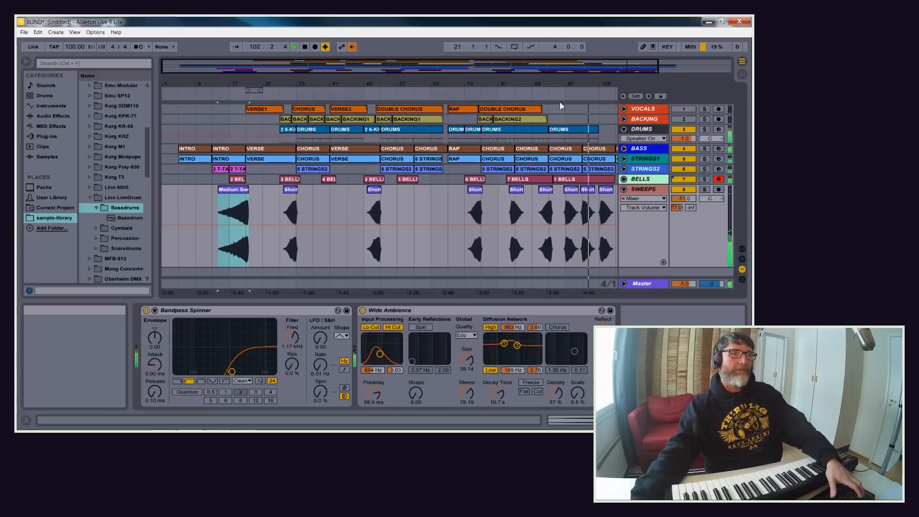
# Step: Play the full mix from about bar 49, stop it and bring up the mixer
pyautogui.click(370, 95)
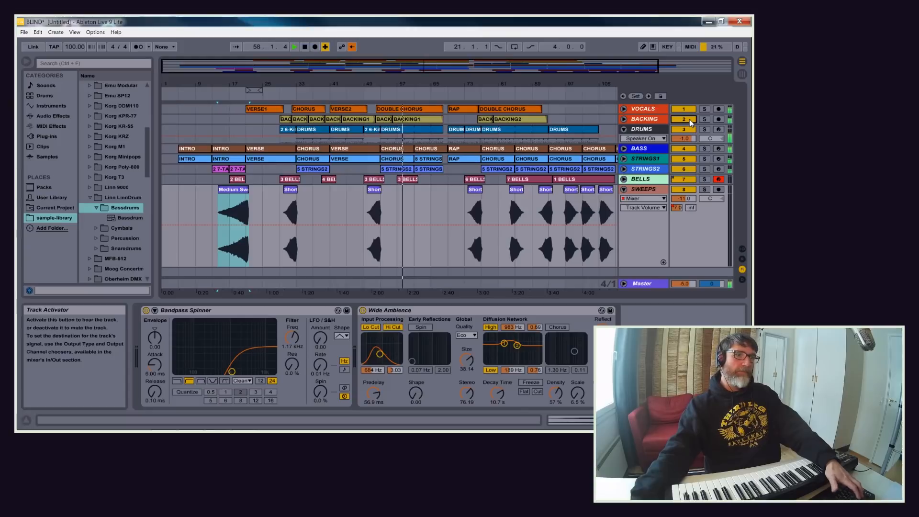
pyautogui.press('space')
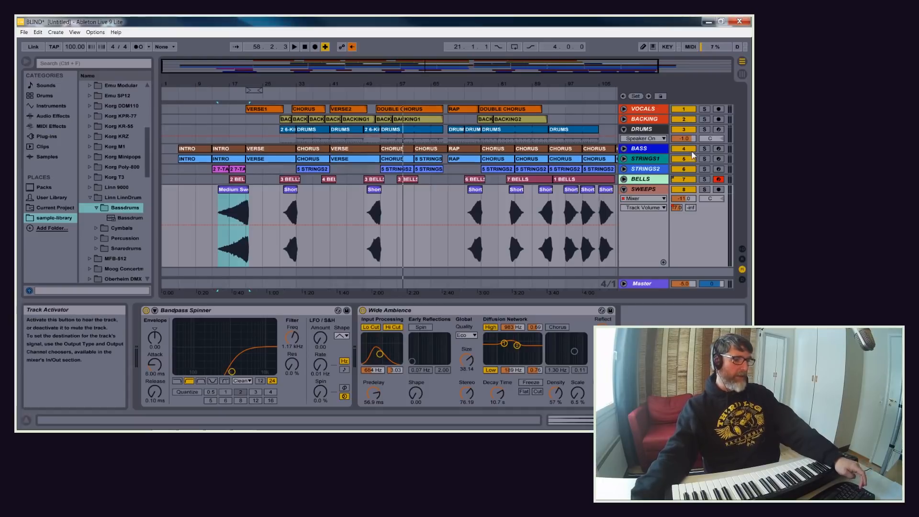
pyautogui.press('Tab')
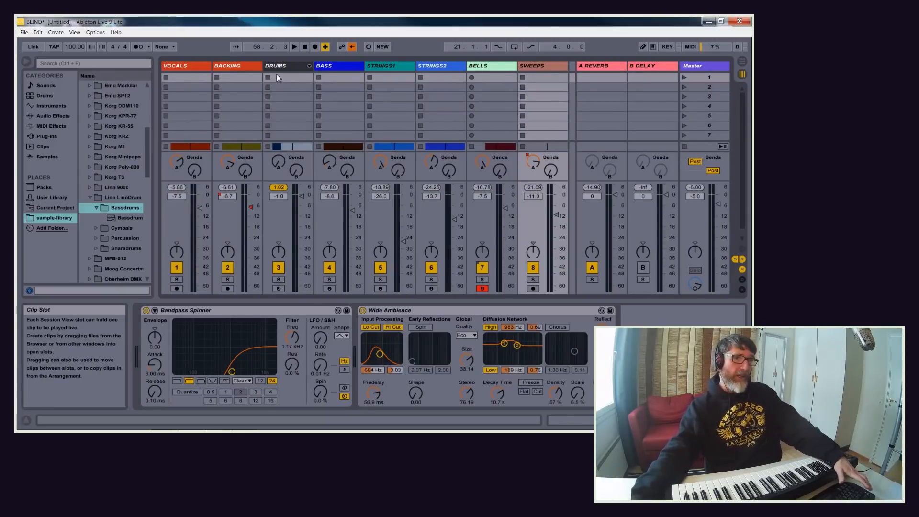
# Step: Disarm BELLS and pull down DRUMS to -62.0 dB, BASS to -66.0, STRINGS1 to -57.0, STRINGS2 to -65.0, BELLS to -61.6 and SWEEPS to -inf
pyautogui.click(482, 288)
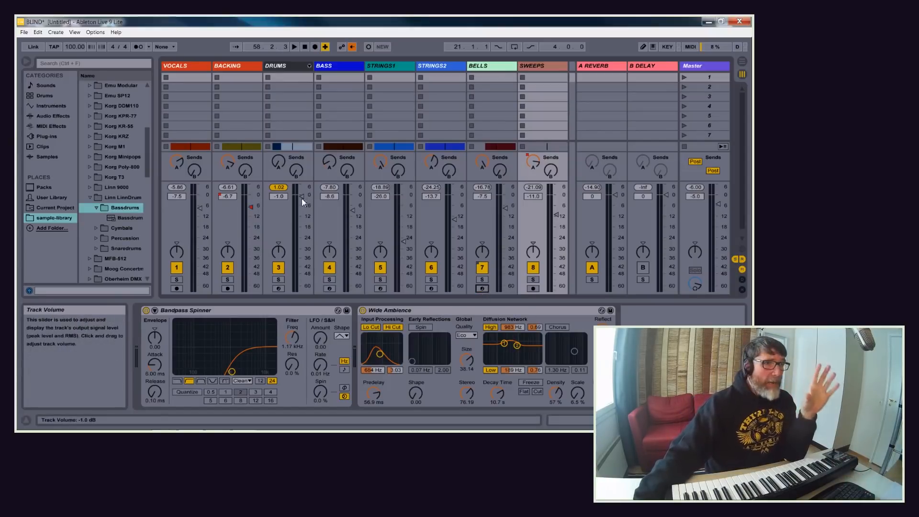
pyautogui.moveTo(302, 196); pyautogui.dragTo(302, 286)
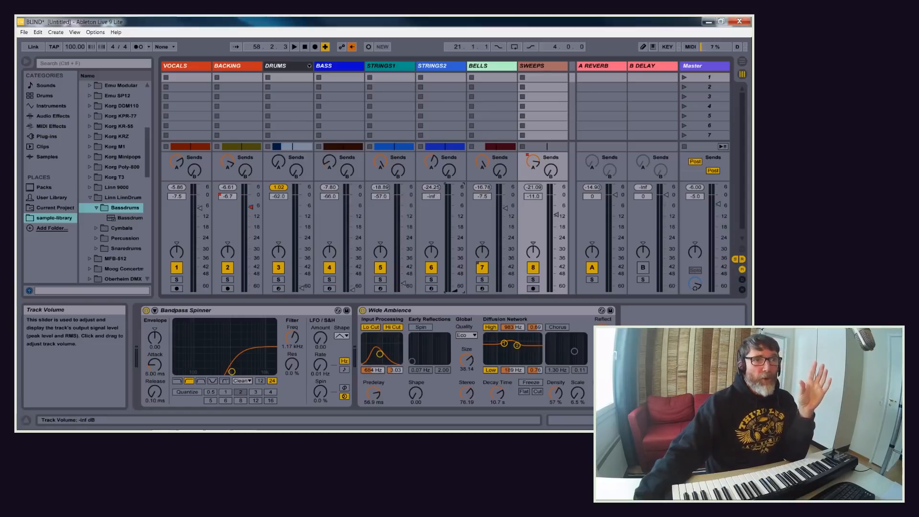
pyautogui.moveTo(454, 291); pyautogui.dragTo(506, 288)
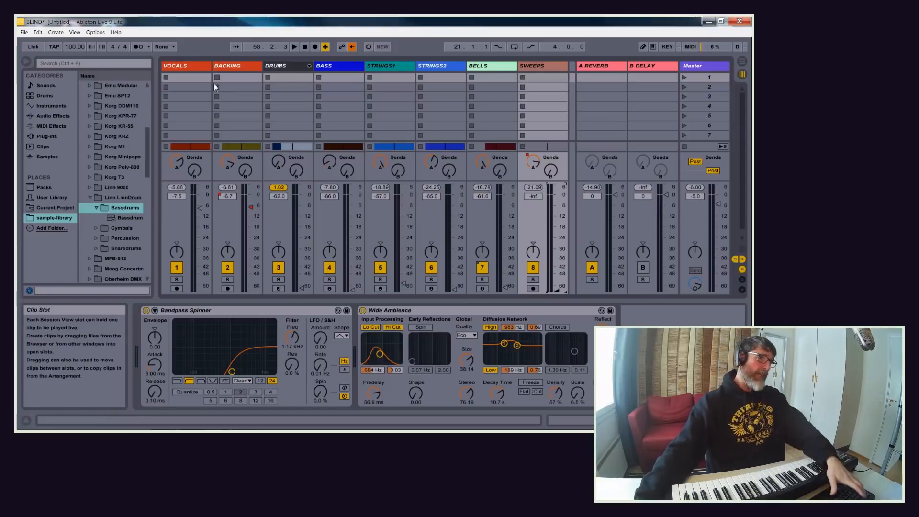
# Step: Audition the lowered mix from about bar 14, reposition the start to about bar 53 in the arrangement and audition it from there
pyautogui.press('space')
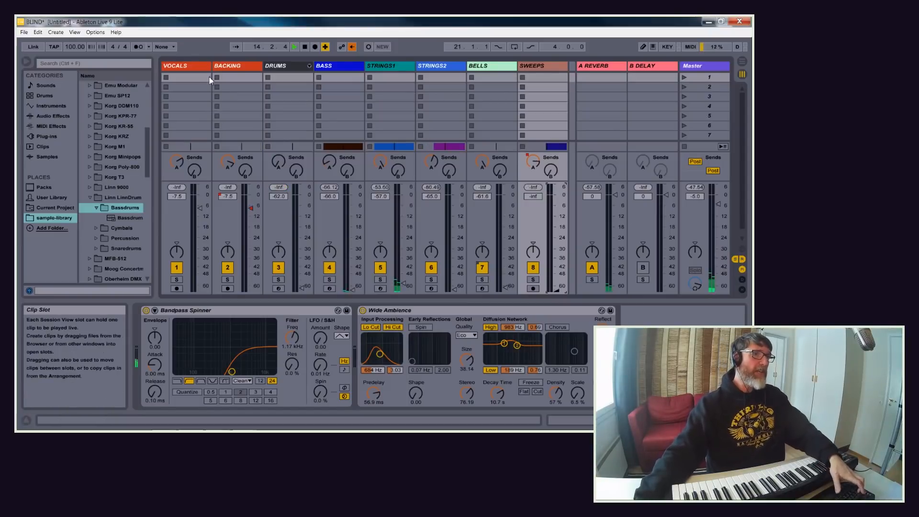
pyautogui.press('space')
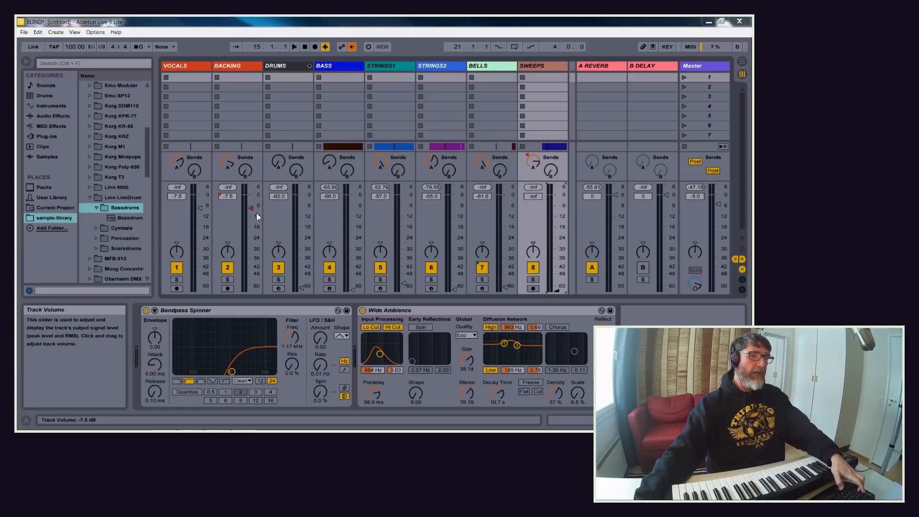
pyautogui.press('Tab')
pyautogui.click(425, 50)
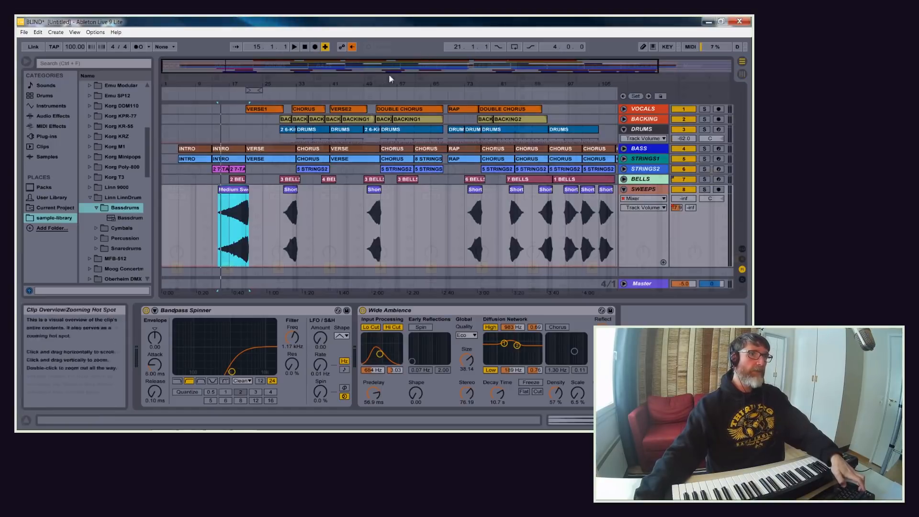
pyautogui.press('Tab')
pyautogui.press('space')
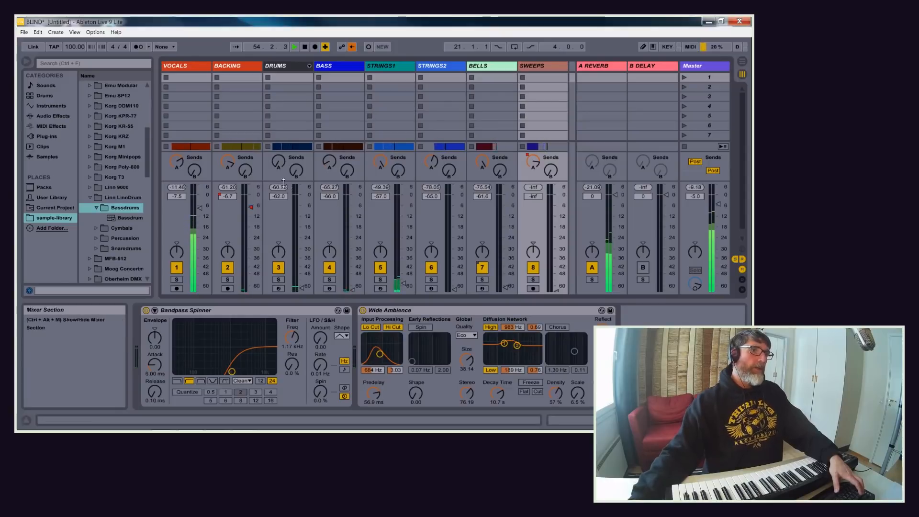
pyautogui.press('space')
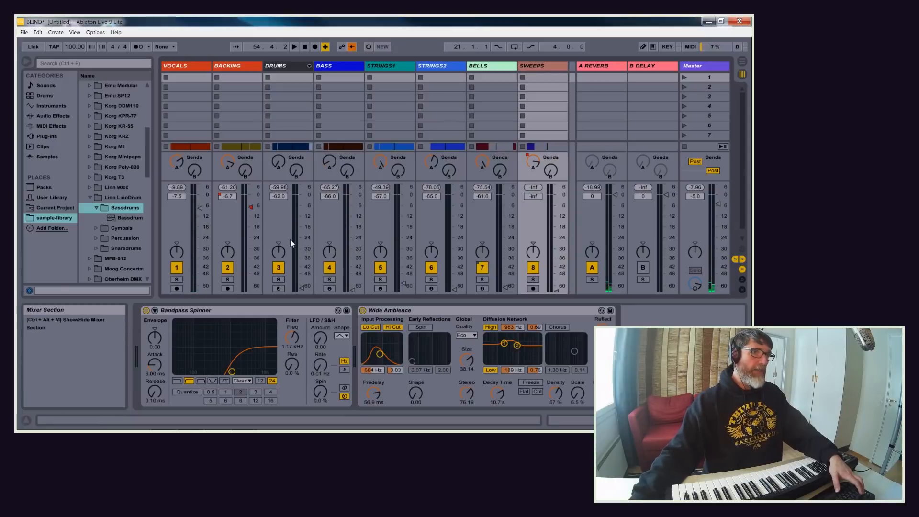
# Step: Replay from about bar 53 and bring DRUMS up to -3.2 dB and BASS to -11.6 dB
pyautogui.press('space')
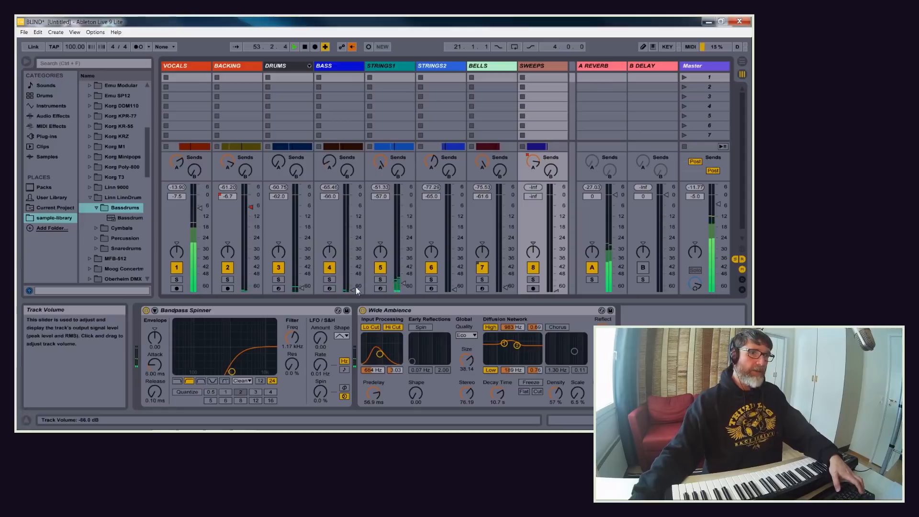
pyautogui.moveTo(355, 289); pyautogui.dragTo(353, 213)
pyautogui.moveTo(302, 286); pyautogui.dragTo(302, 200)
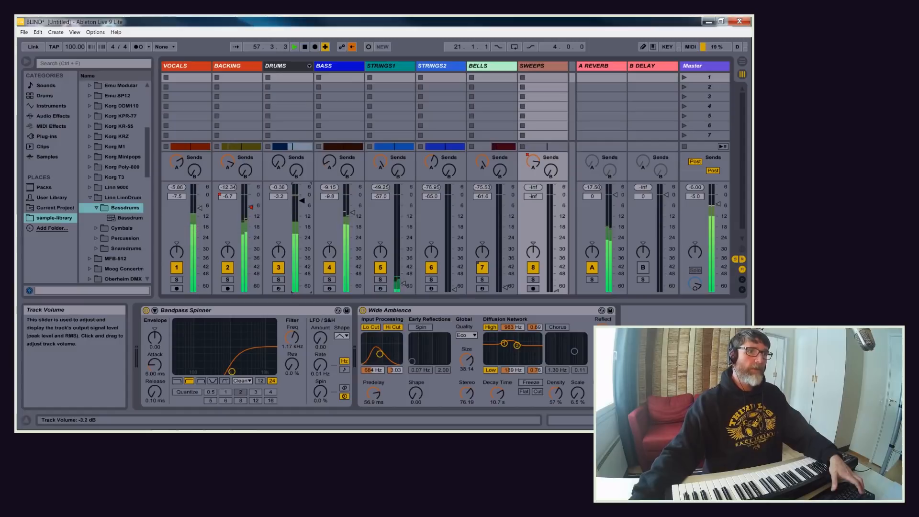
pyautogui.moveTo(353, 212); pyautogui.dragTo(349, 215)
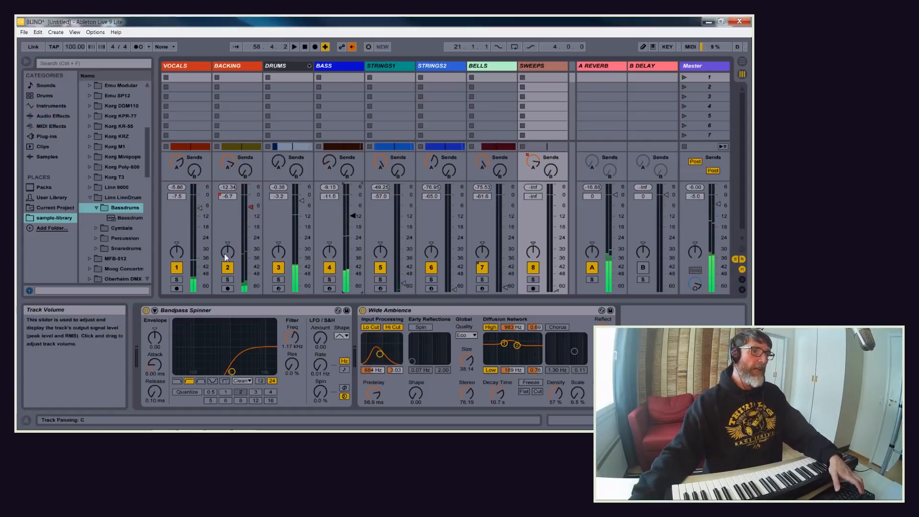
# Step: Deactivate VOCALS and BACKING, replay the section and raise STRINGS1 to -27.0 dB and STRINGS2 to -11.3 dB
pyautogui.click(178, 267)
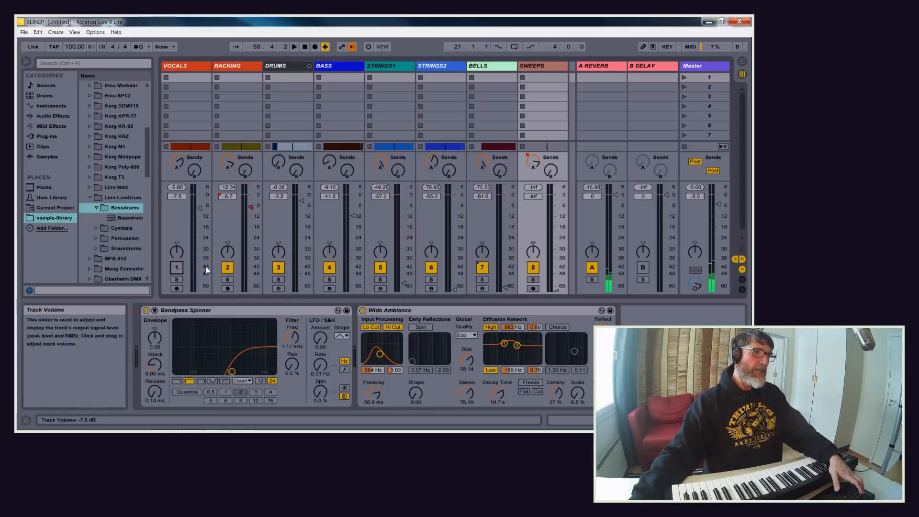
pyautogui.click(228, 268)
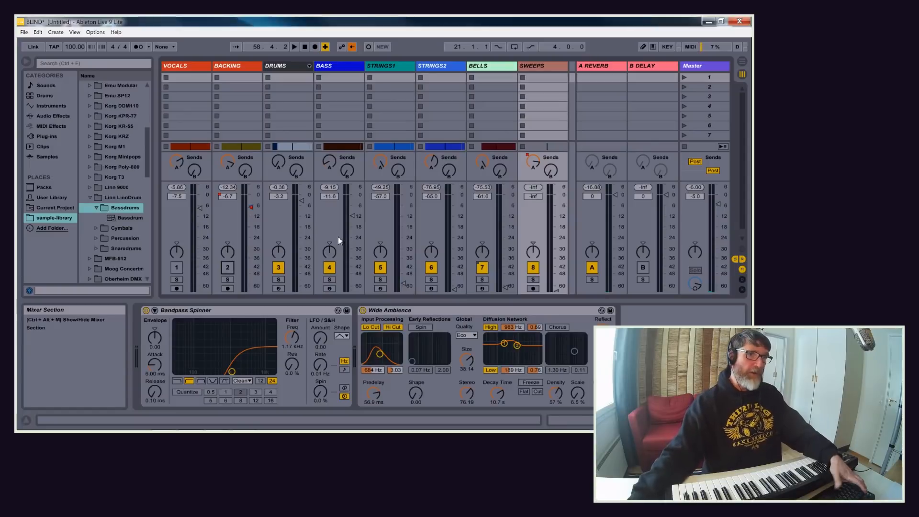
pyautogui.press('space')
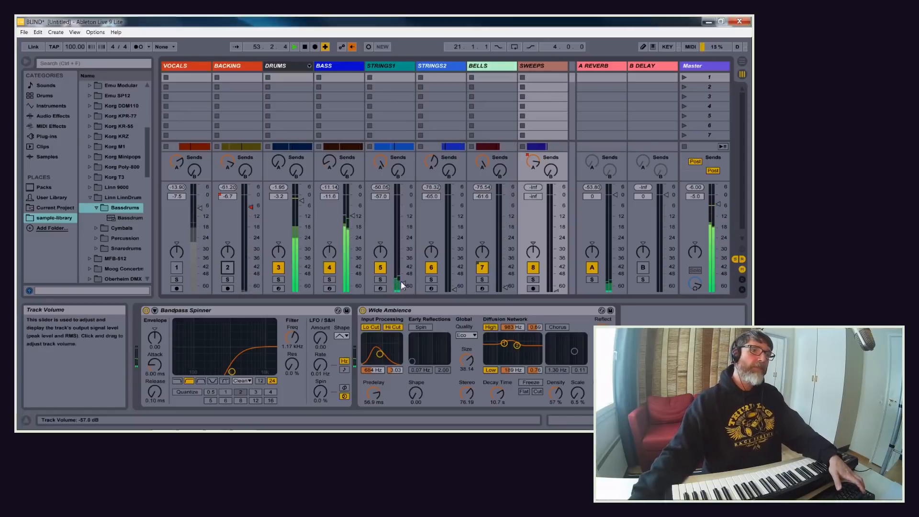
pyautogui.moveTo(402, 283); pyautogui.dragTo(403, 244)
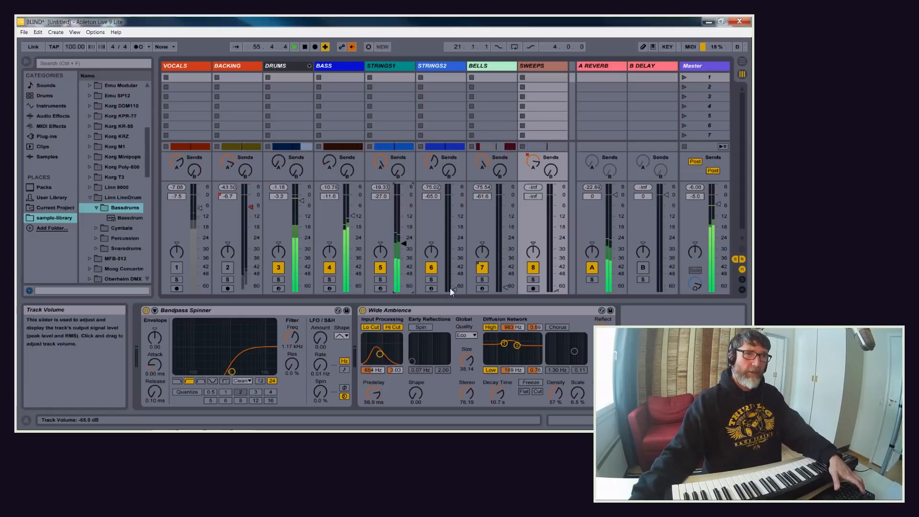
pyautogui.moveTo(455, 288); pyautogui.dragTo(454, 214)
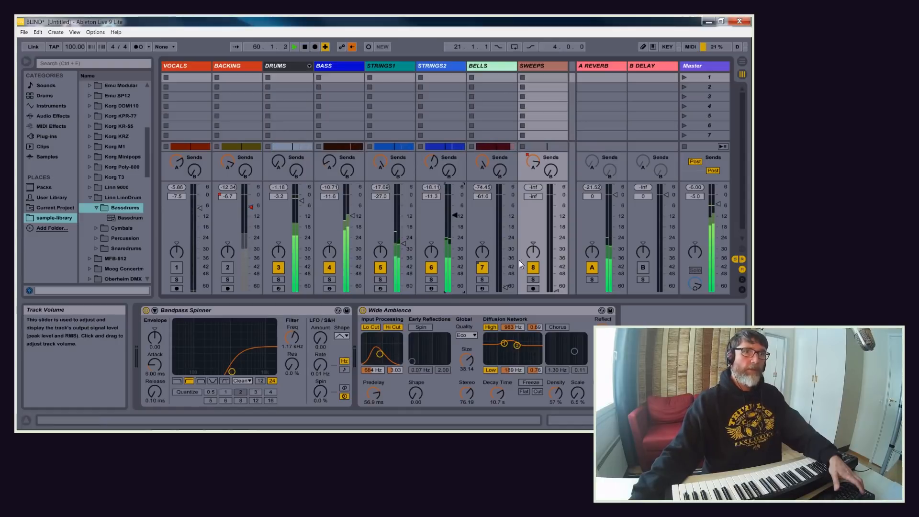
# Step: Raise BELLS to -11.0 dB and SWEEPS to -15.8 dB while the song plays
pyautogui.moveTo(506, 287); pyautogui.dragTo(506, 216)
pyautogui.click(556, 229)
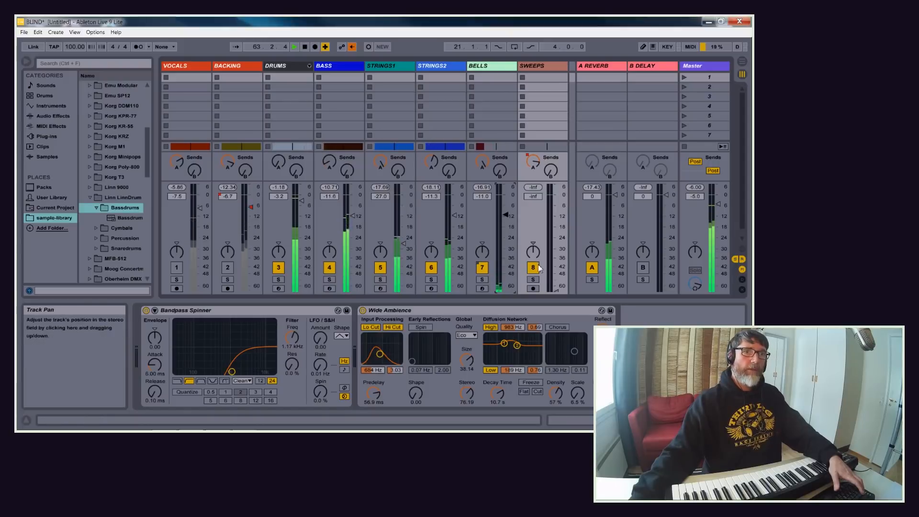
pyautogui.moveTo(556, 230)
pyautogui.mouseDown()
pyautogui.moveTo(556, 220)
pyautogui.moveTo(557, 228)
pyautogui.mouseUp()
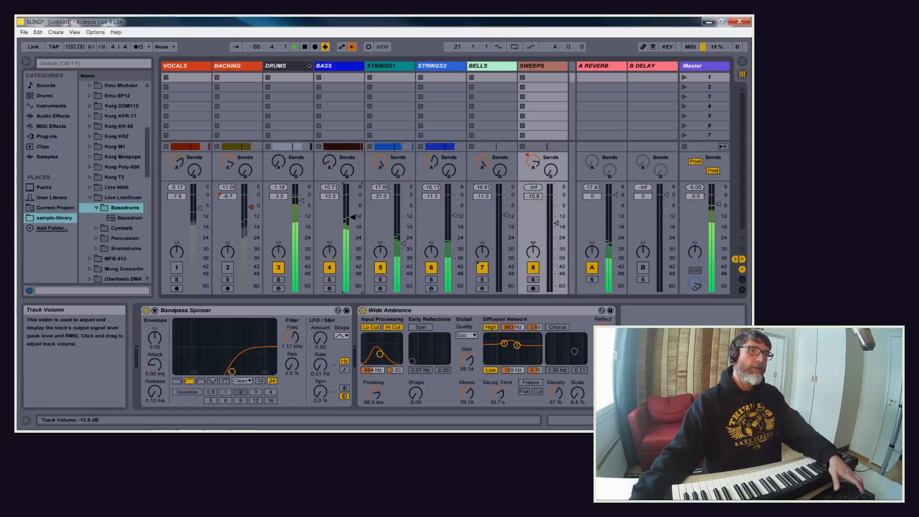
# Step: Adjust BASS to -9.5 dB and reactivate VOCALS during playback, and stop the song
pyautogui.moveTo(355, 219); pyautogui.dragTo(355, 222)
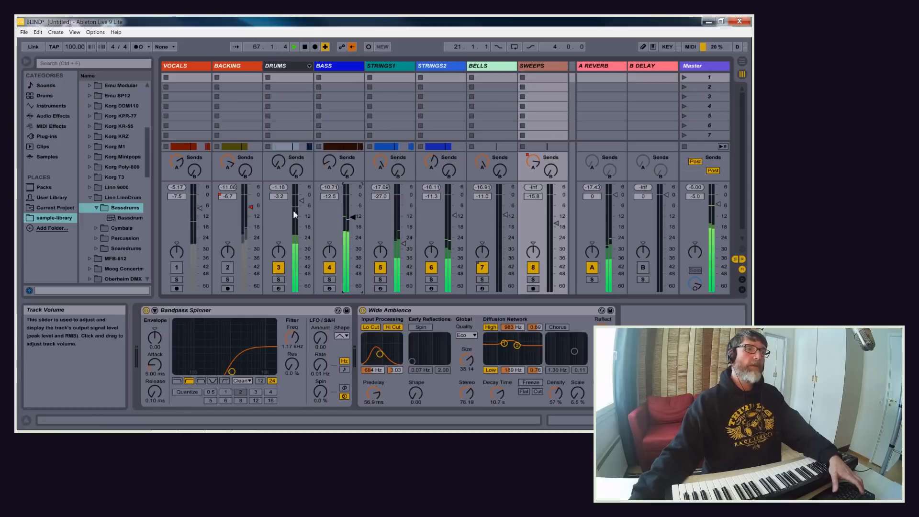
pyautogui.click(179, 268)
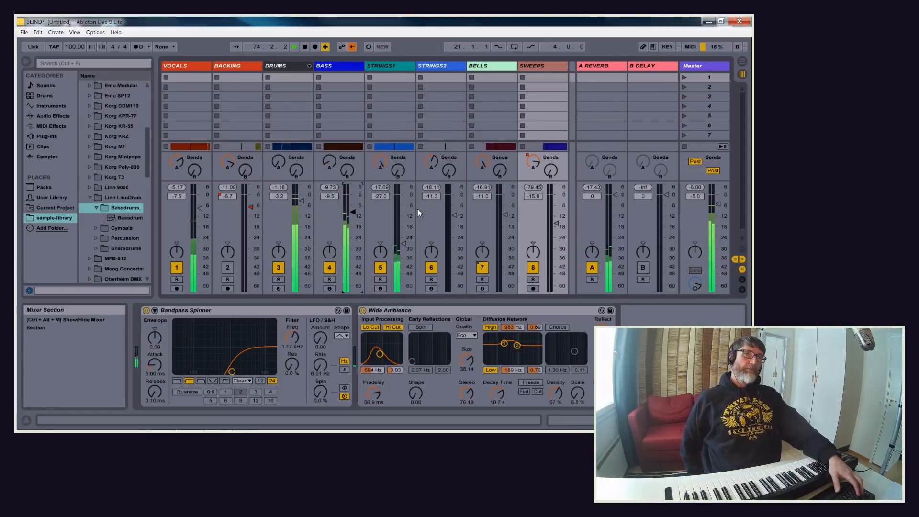
pyautogui.press('space')
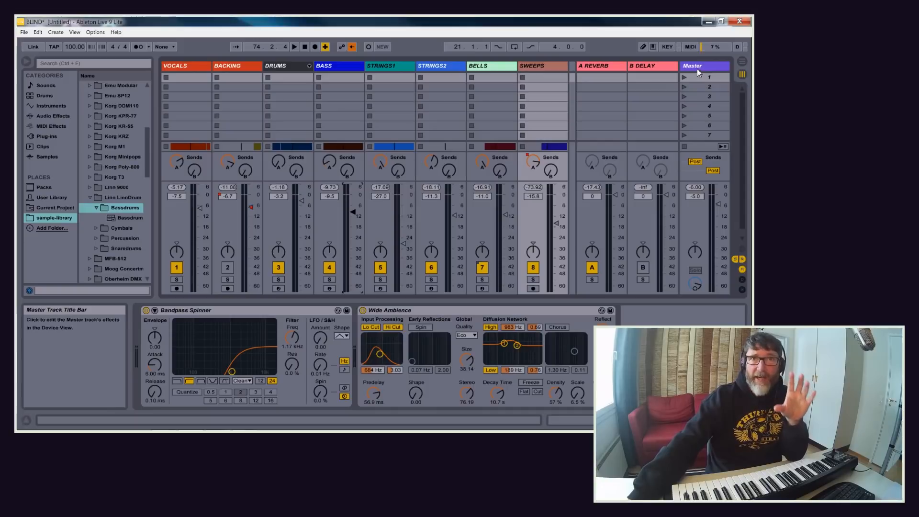
# Step: On the Master track, replay from about bar 53 without VOCALS and set the Gentle Squeeze compressor's threshold to -15.5 dB
pyautogui.click(697, 69)
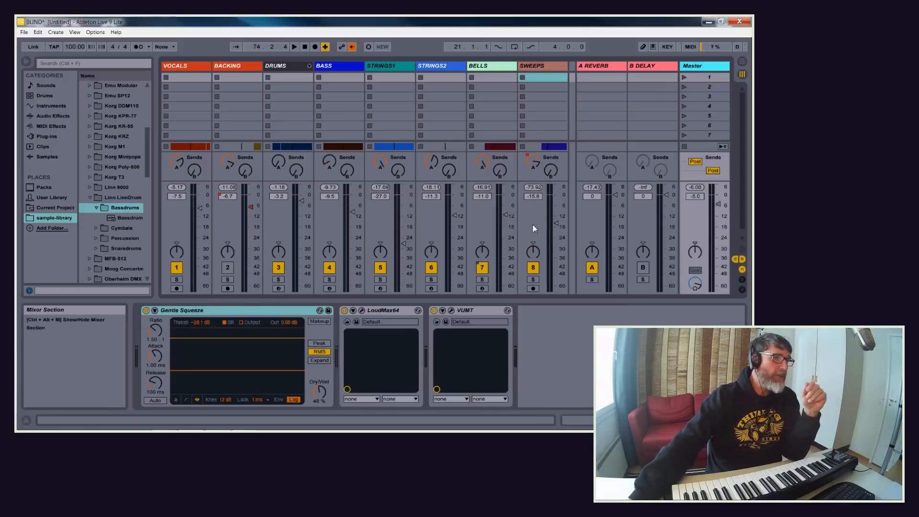
pyautogui.click(225, 313)
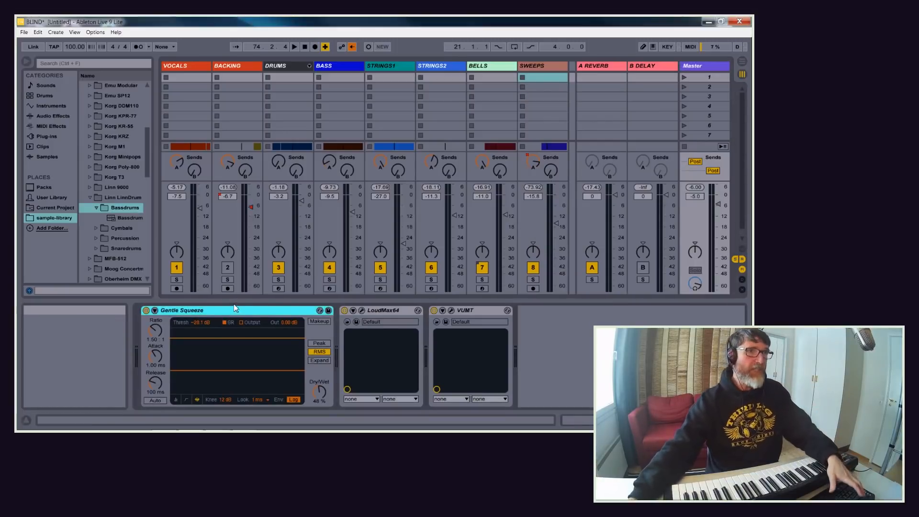
pyautogui.press('space')
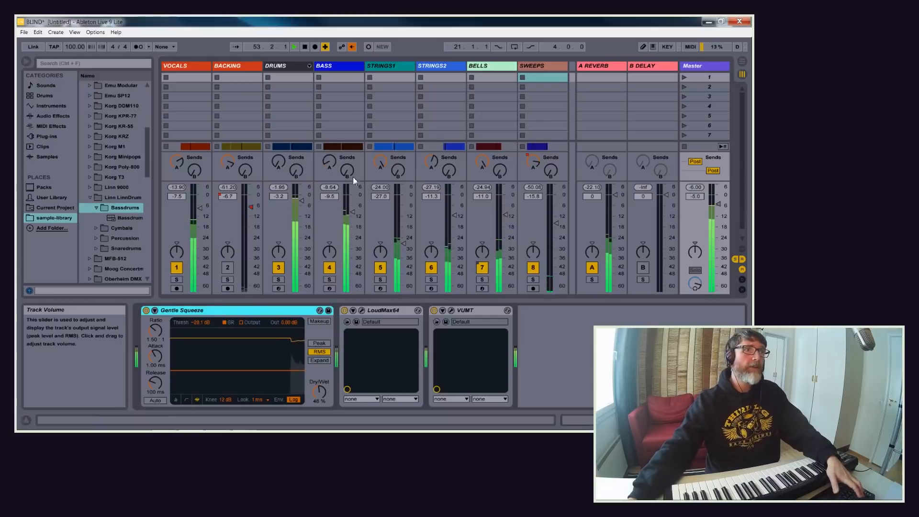
pyautogui.click(176, 265)
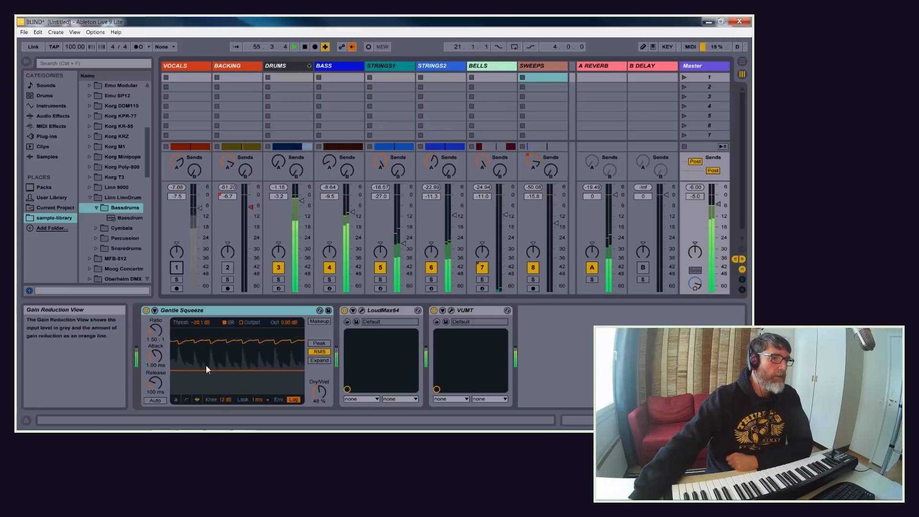
pyautogui.moveTo(206, 372)
pyautogui.mouseDown()
pyautogui.moveTo(209, 336)
pyautogui.moveTo(208, 364)
pyautogui.mouseUp()
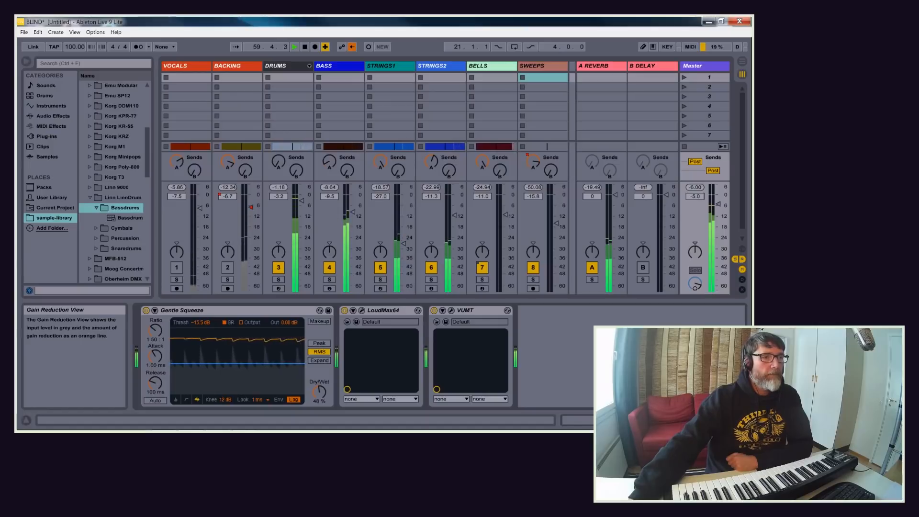
pyautogui.press('space')
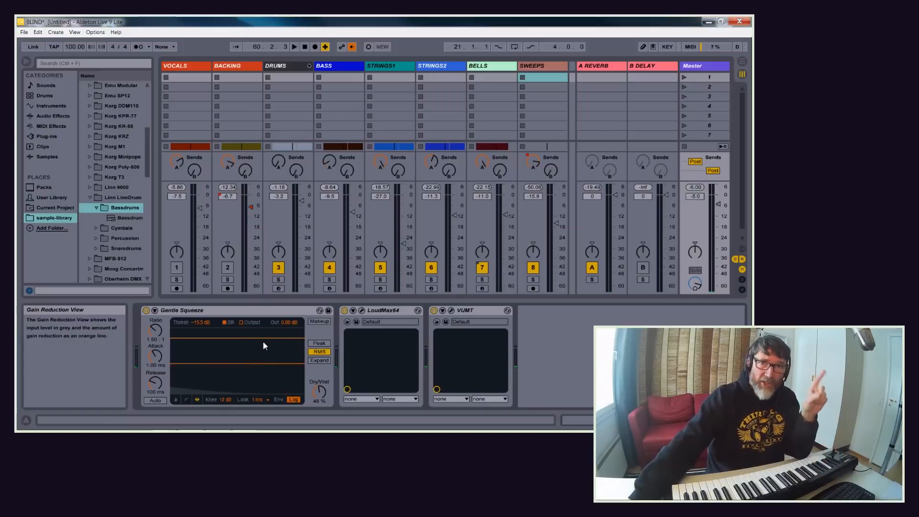
# Step: Replay with the compressor's threshold swept to -inf dB and back up to -14.5 dB, and compare the sound with the compressor off and on
pyautogui.press('space')
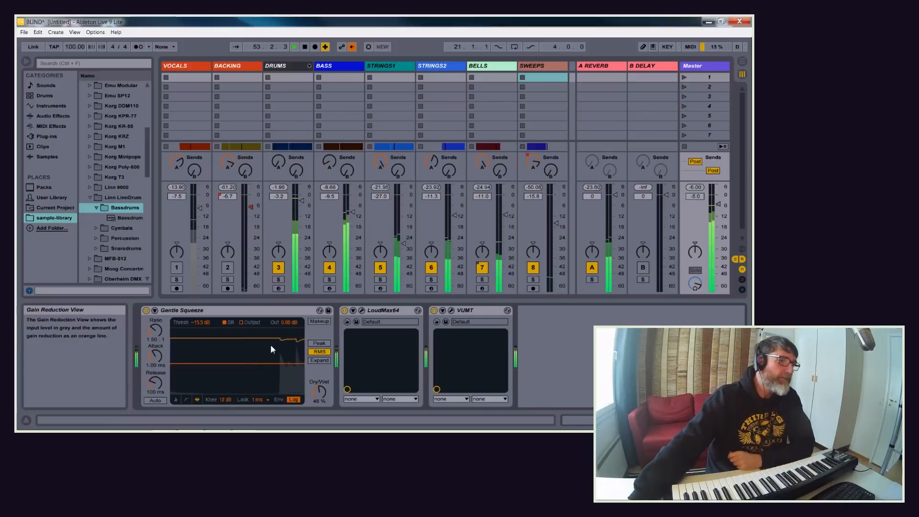
pyautogui.moveTo(274, 358); pyautogui.dragTo(274, 393)
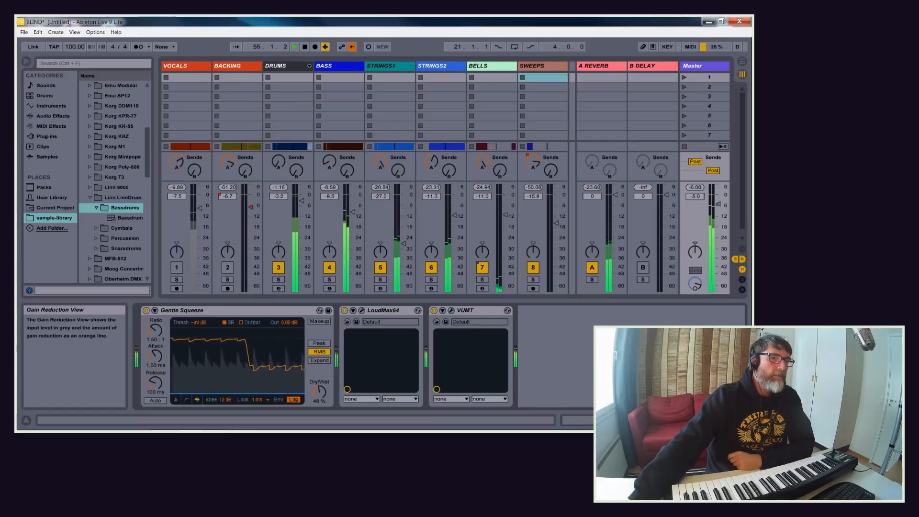
pyautogui.moveTo(273, 394); pyautogui.dragTo(274, 362)
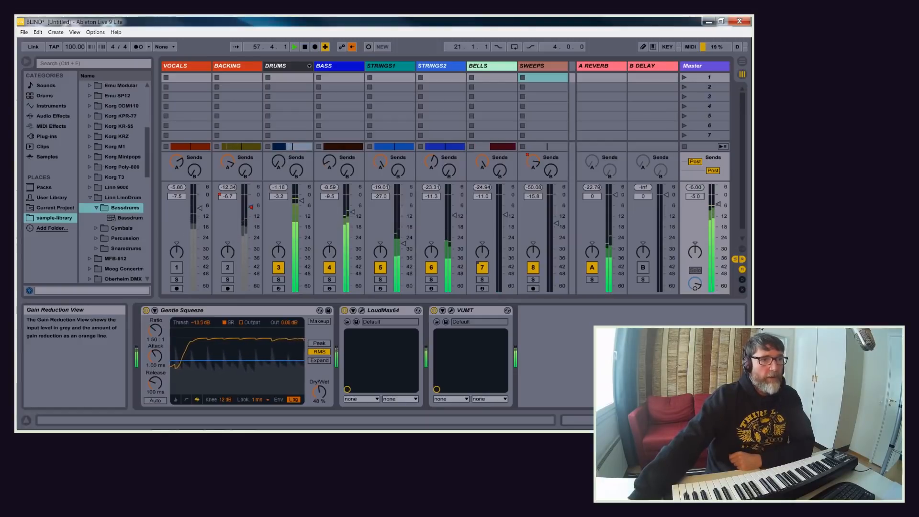
pyautogui.click(145, 312)
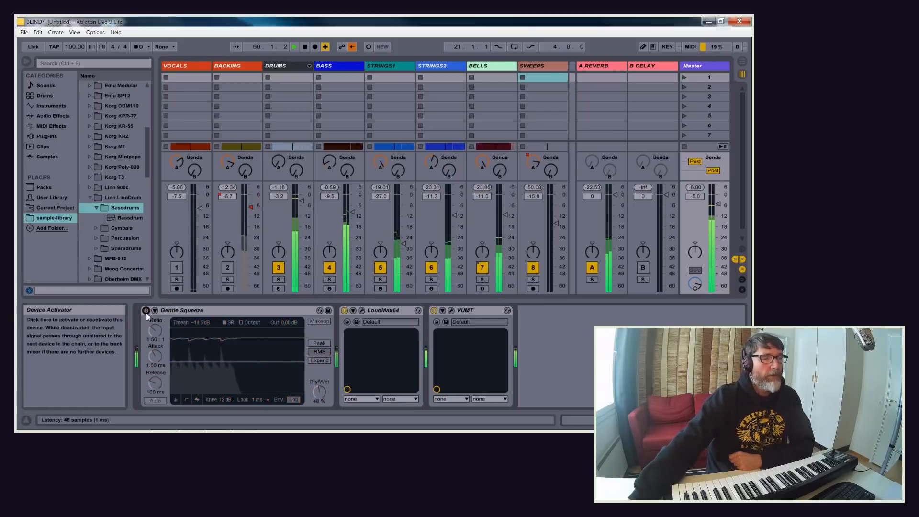
pyautogui.click(146, 311)
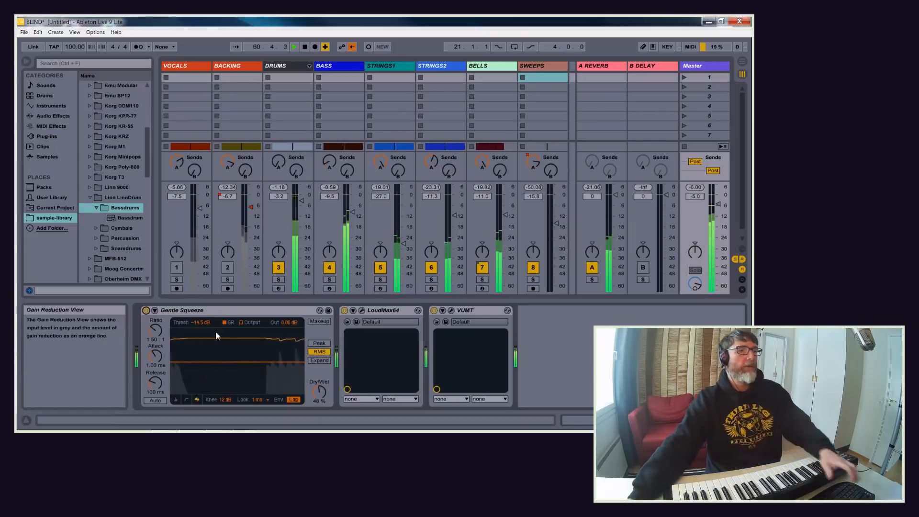
# Step: Open the Master track's LoudMax64 limiter in its own window and raise its threshold to 0.0 dB during playback, and stop the song
pyautogui.click(398, 311)
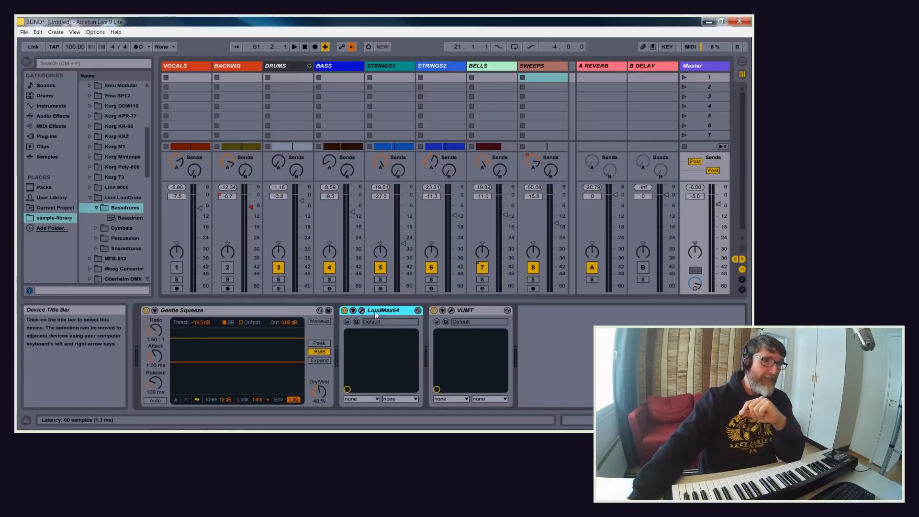
pyautogui.click(362, 311)
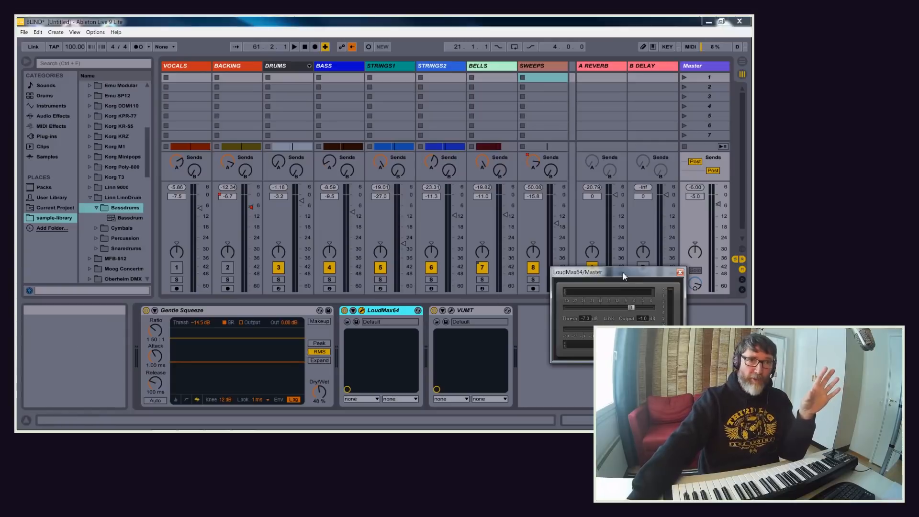
pyautogui.moveTo(624, 276); pyautogui.dragTo(445, 195)
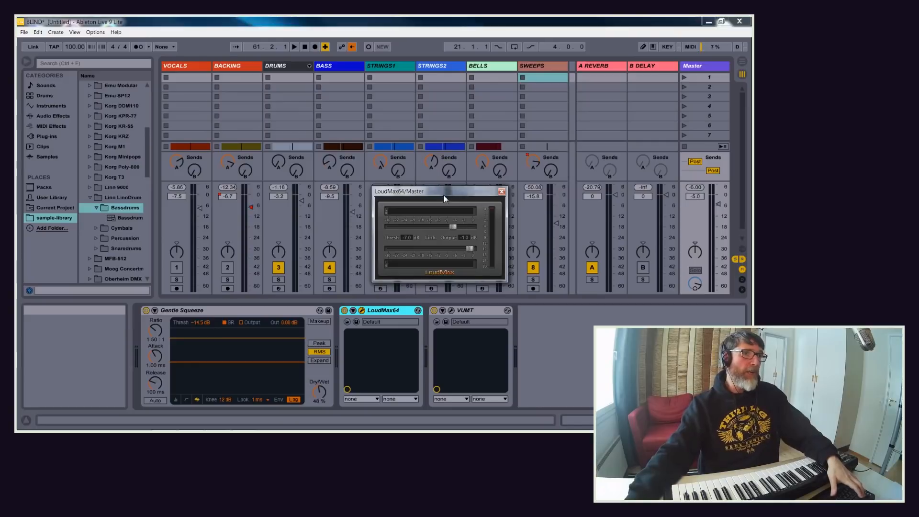
pyautogui.press('space')
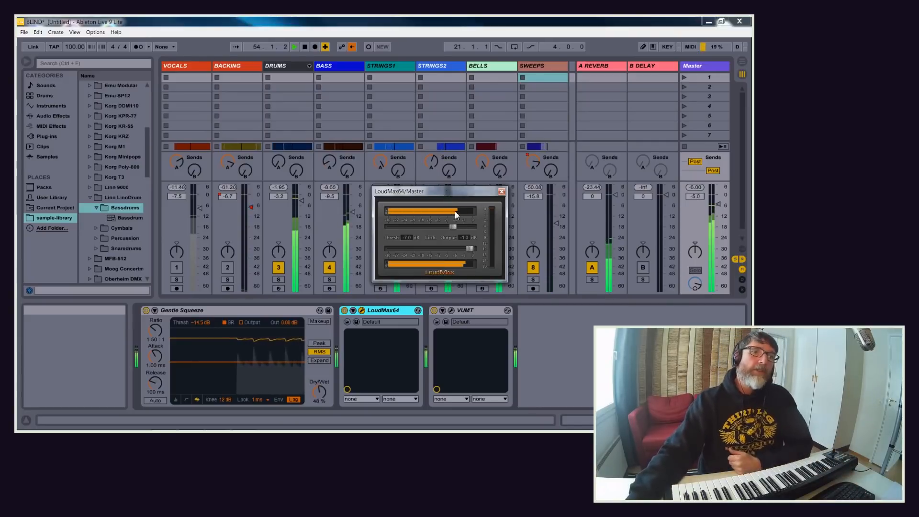
pyautogui.moveTo(454, 226); pyautogui.dragTo(498, 229)
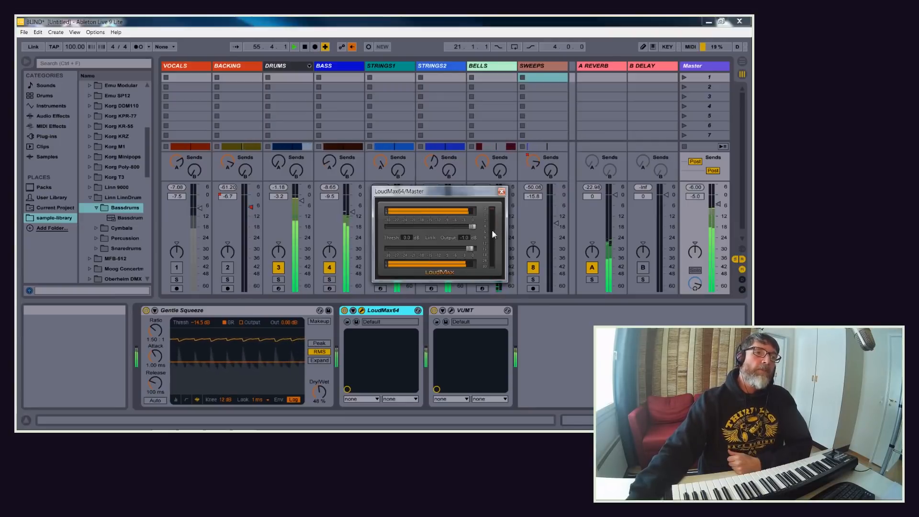
pyautogui.press('space')
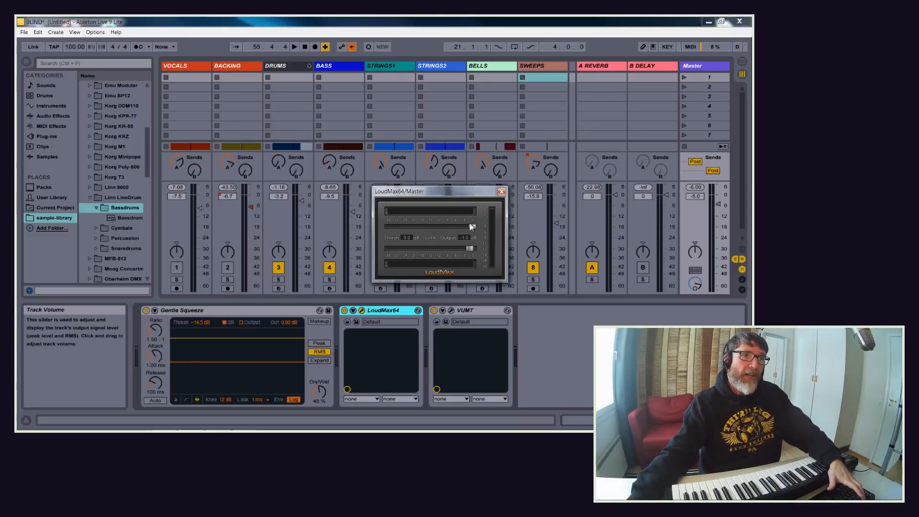
# Step: Replay the passage with LoudMax64's threshold at about -2.6 dB, and again while lowering it to about -5.7 dB, stopping after each
pyautogui.press('space')
pyautogui.moveTo(464, 226); pyautogui.dragTo(464, 228)
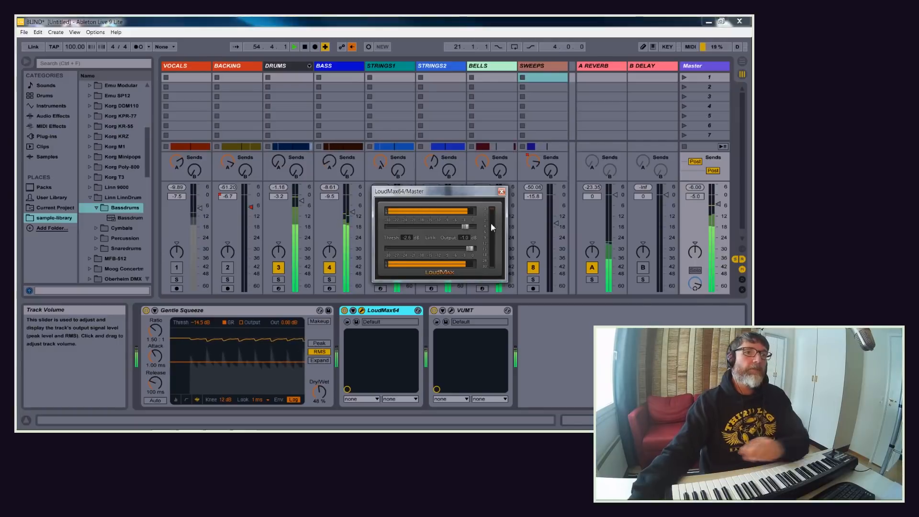
pyautogui.press('space')
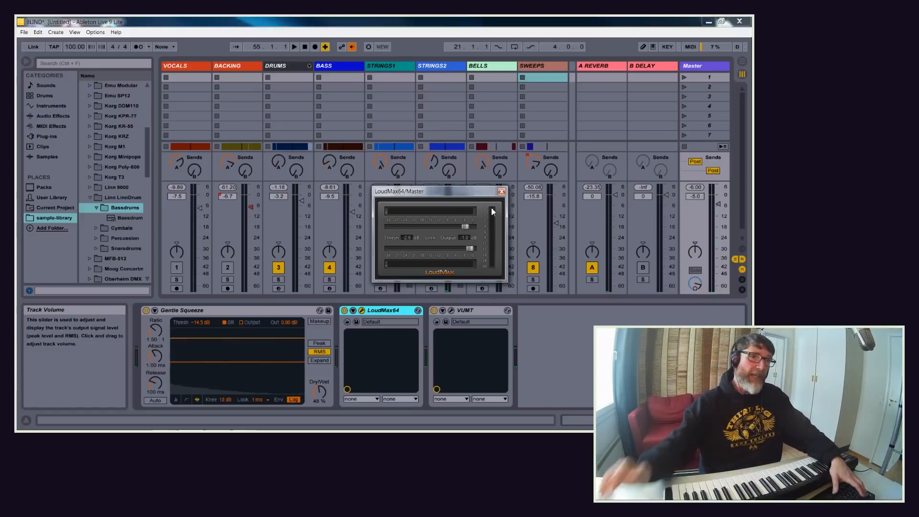
pyautogui.press('space')
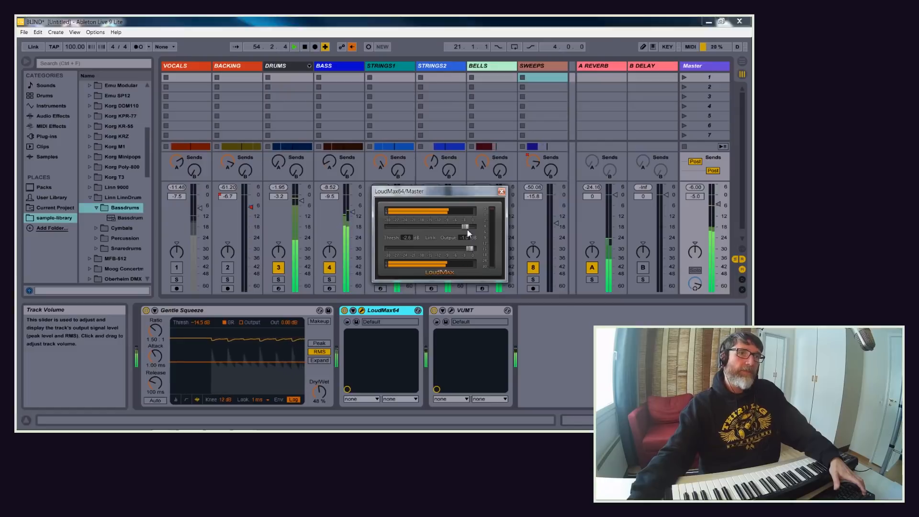
pyautogui.moveTo(466, 227); pyautogui.dragTo(456, 228)
pyautogui.press('space')
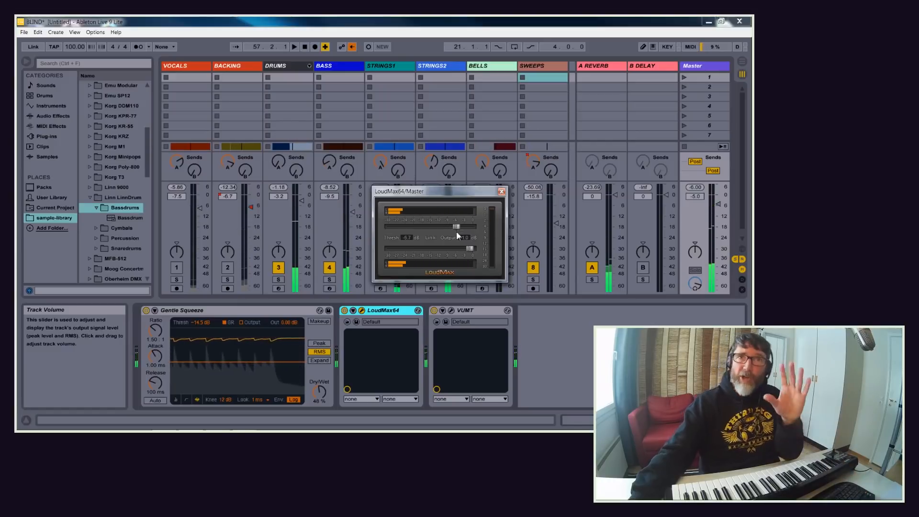
# Step: Open the VUMT meter beside the limiter window and watch its level while replaying with LoudMax64's threshold raised to 0.0 dB
pyautogui.click(476, 310)
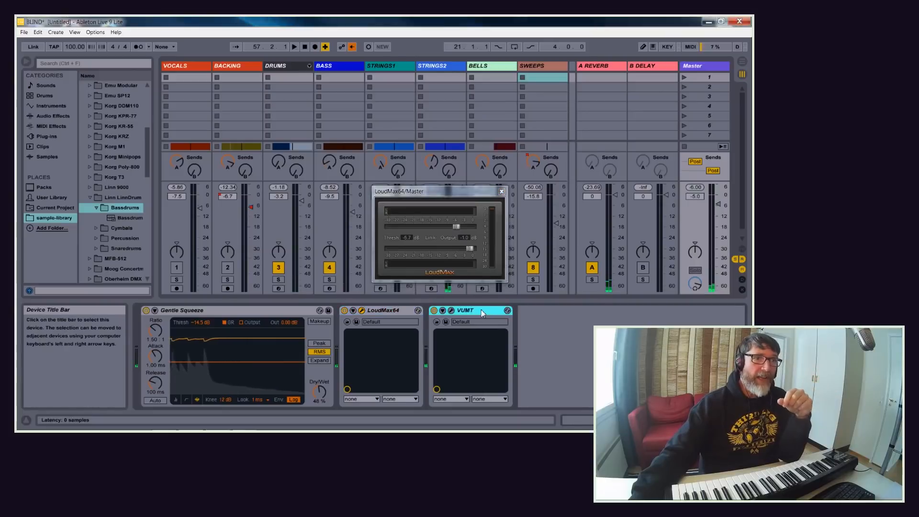
pyautogui.click(451, 311)
pyautogui.moveTo(529, 254); pyautogui.dragTo(606, 166)
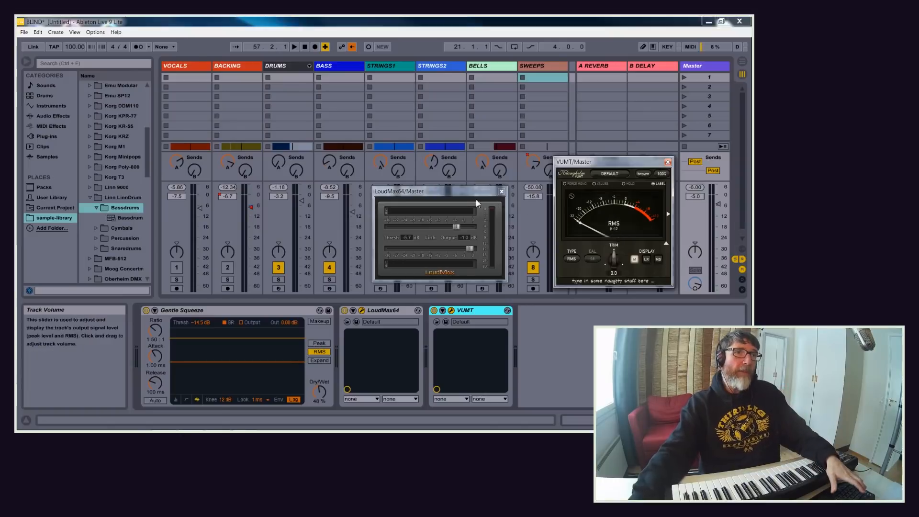
pyautogui.press('space')
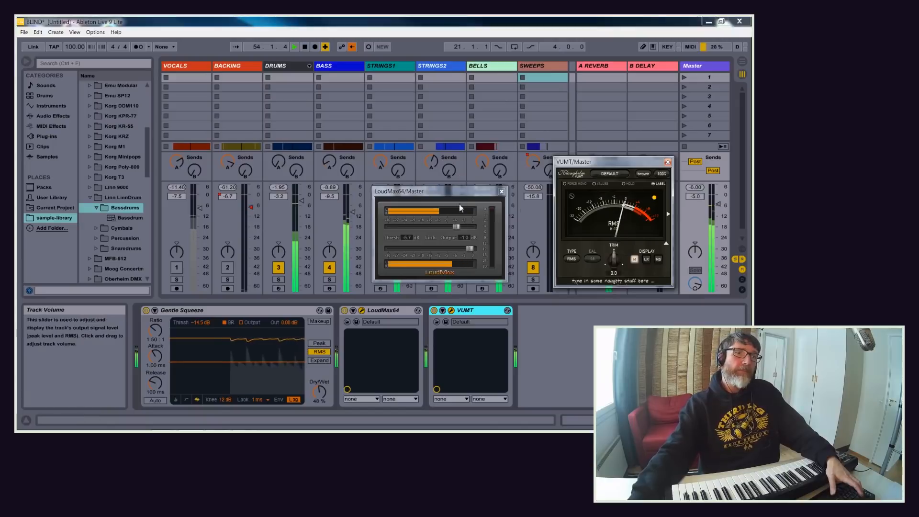
pyautogui.moveTo(461, 227); pyautogui.dragTo(484, 223)
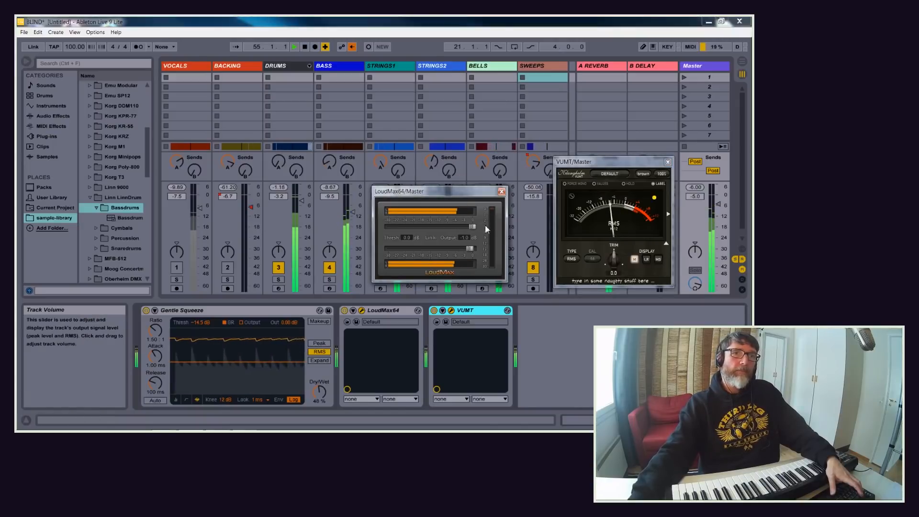
pyautogui.press('space')
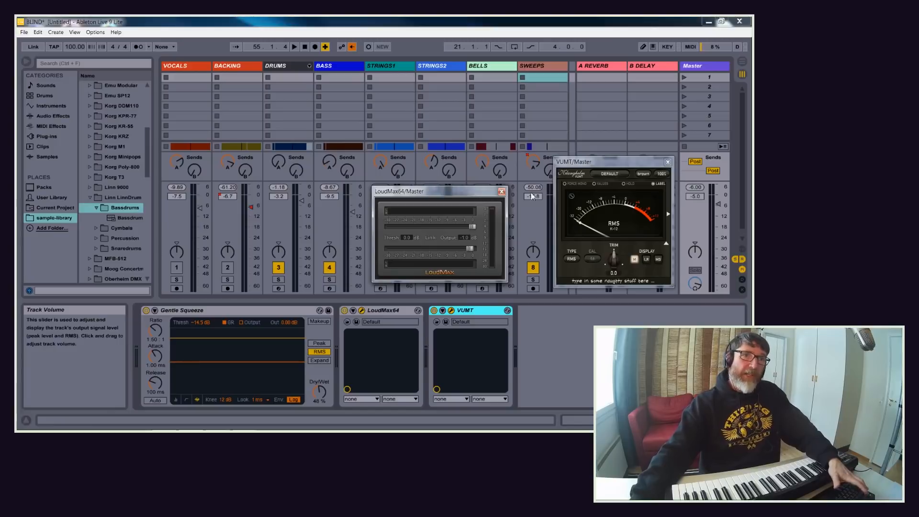
# Step: Replay the passage, lower LoudMax64's threshold to about -4.6 dB, and close the LoudMax64 and VUMT windows
pyautogui.press('space')
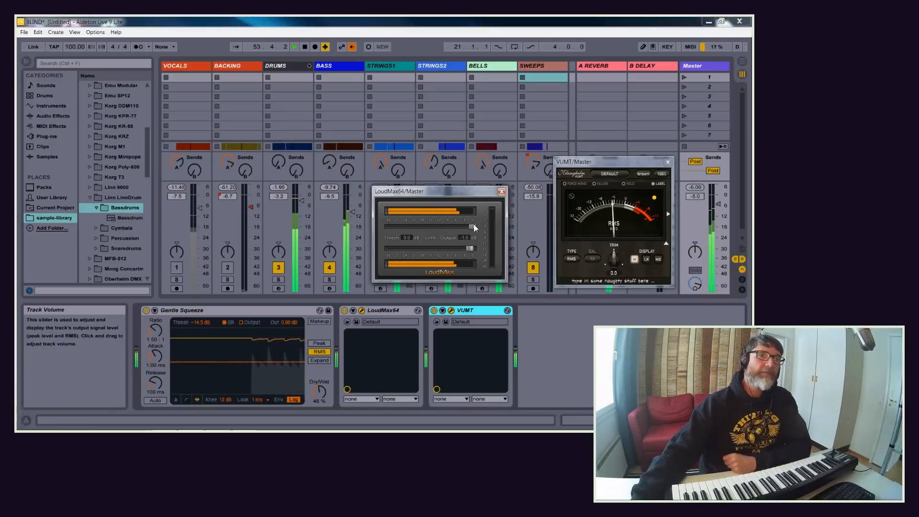
pyautogui.moveTo(472, 228)
pyautogui.mouseDown()
pyautogui.moveTo(445, 230)
pyautogui.moveTo(460, 230)
pyautogui.mouseUp()
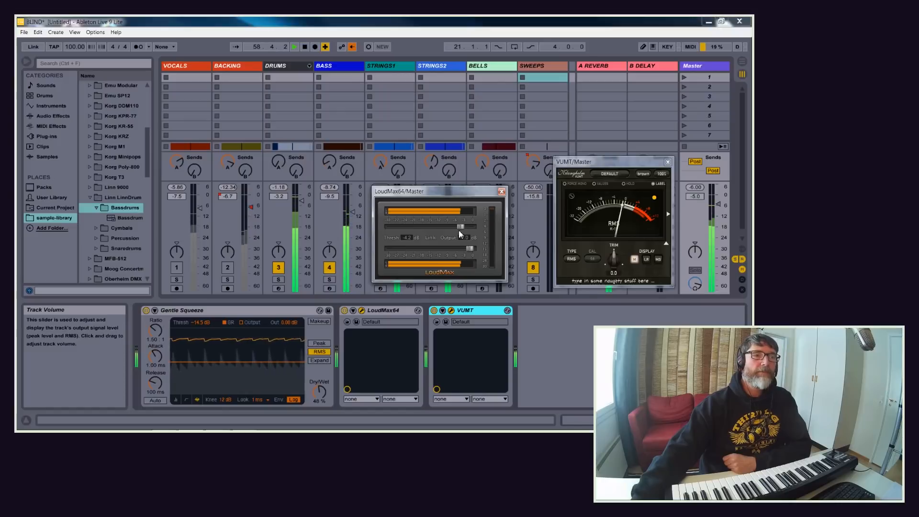
pyautogui.click(459, 230)
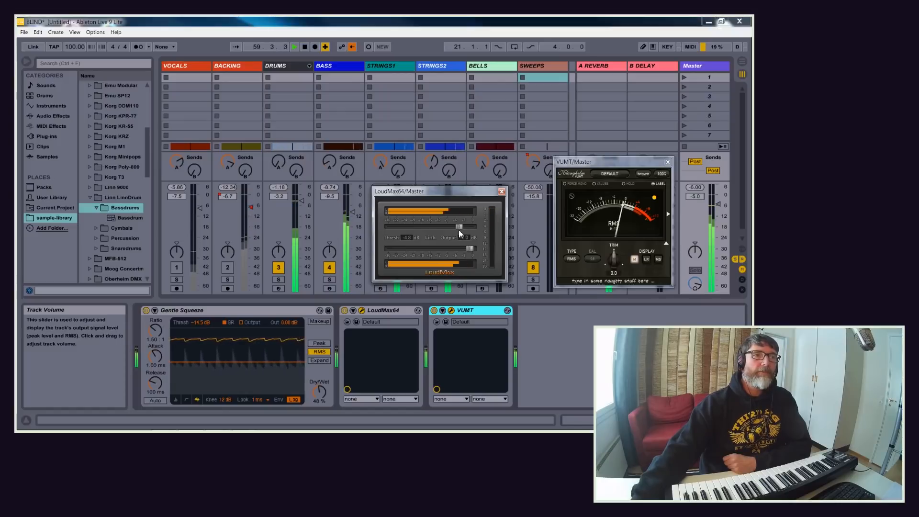
pyautogui.moveTo(459, 230); pyautogui.dragTo(459, 231)
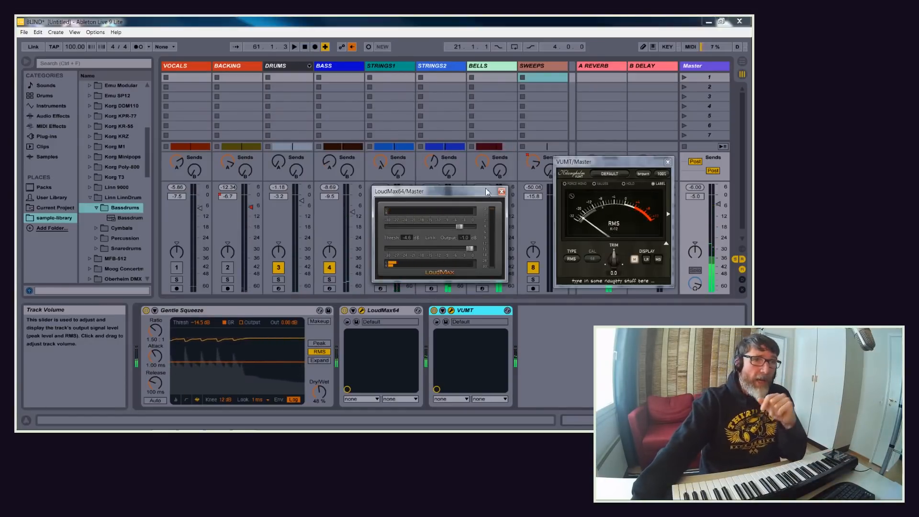
pyautogui.click(501, 192)
pyautogui.click(667, 162)
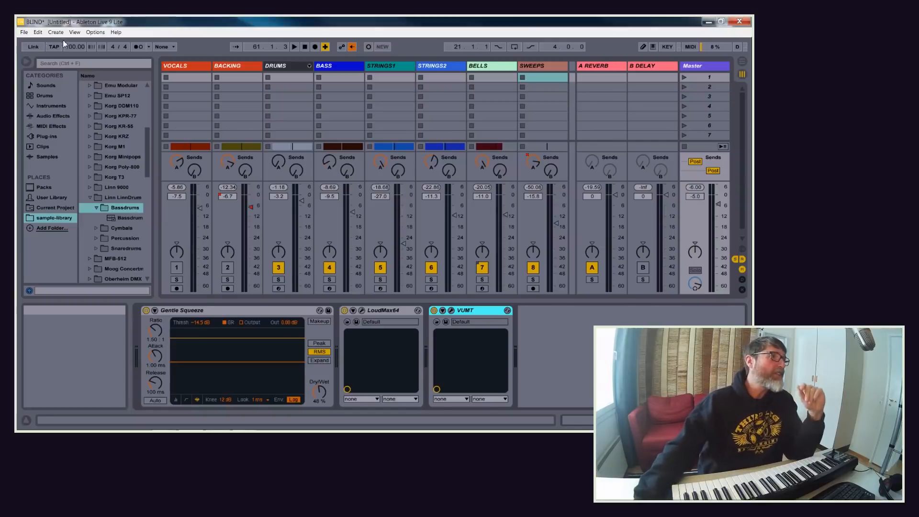
# Step: Export the song's Master output as a 48000 Hz, 16-bit WAV file named demo-export in the Untitled Project folder
pyautogui.click(24, 33)
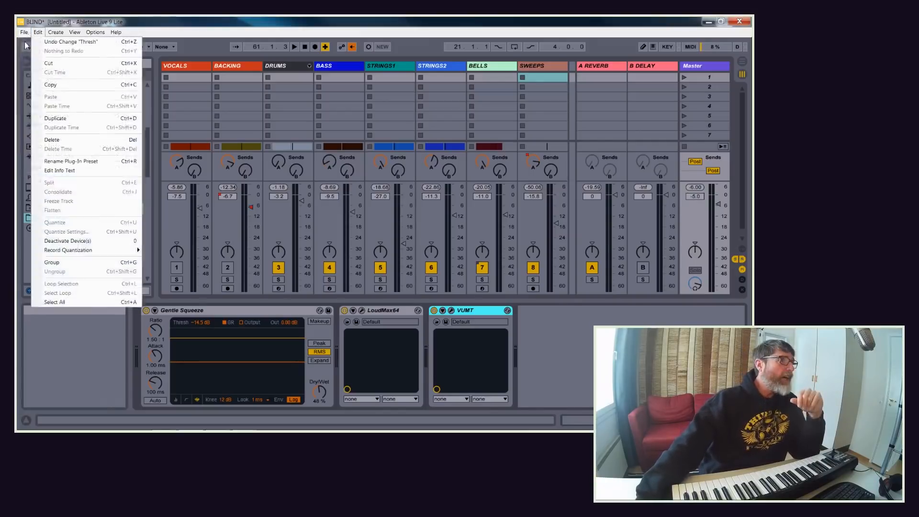
pyautogui.click(53, 147)
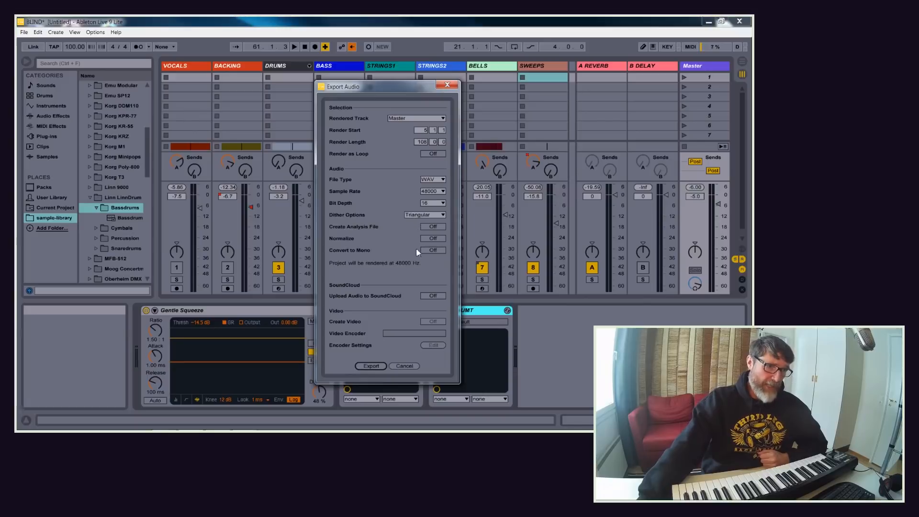
pyautogui.click(371, 366)
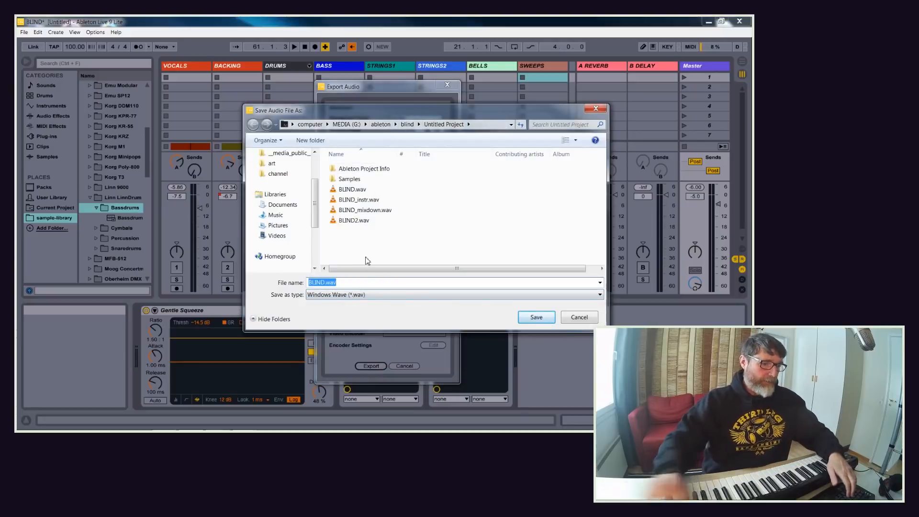
pyautogui.write('demo-export')
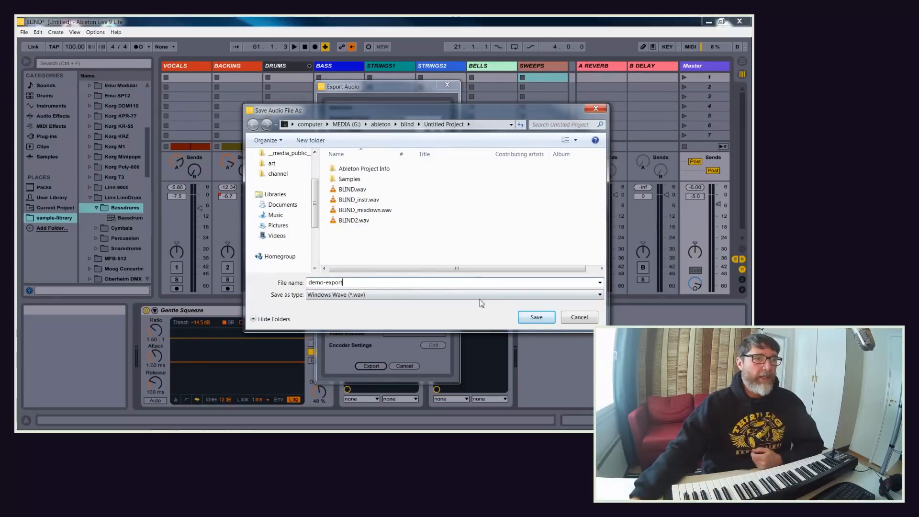
pyautogui.click(536, 317)
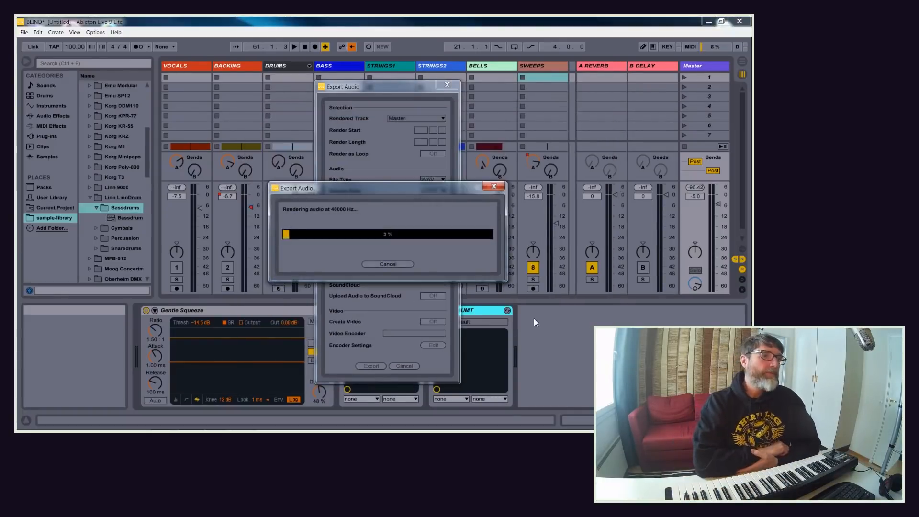